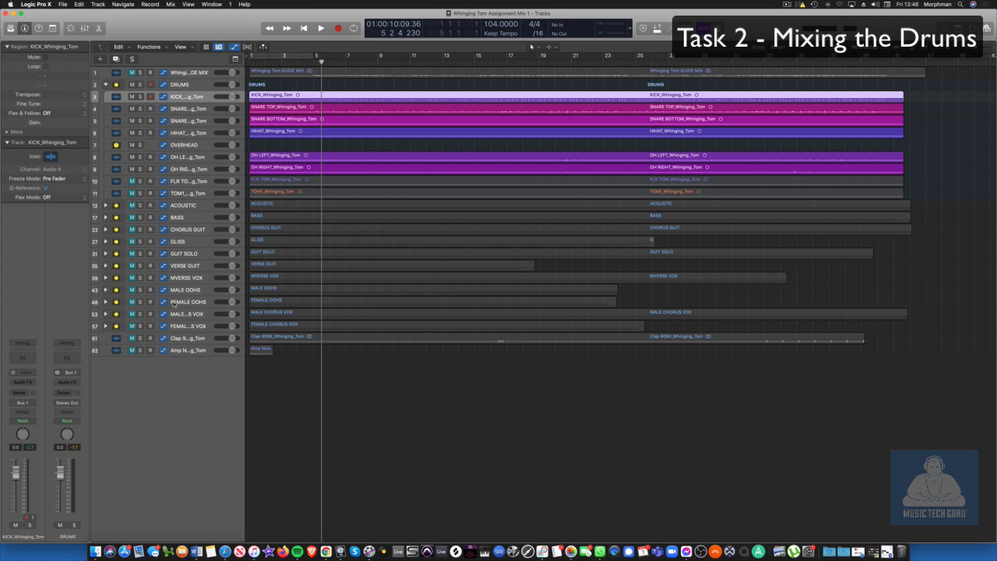
# Solo the kick track, enlarge the tracks in the timeline and play the kick from around bar 5.
pyautogui.click(140, 96)
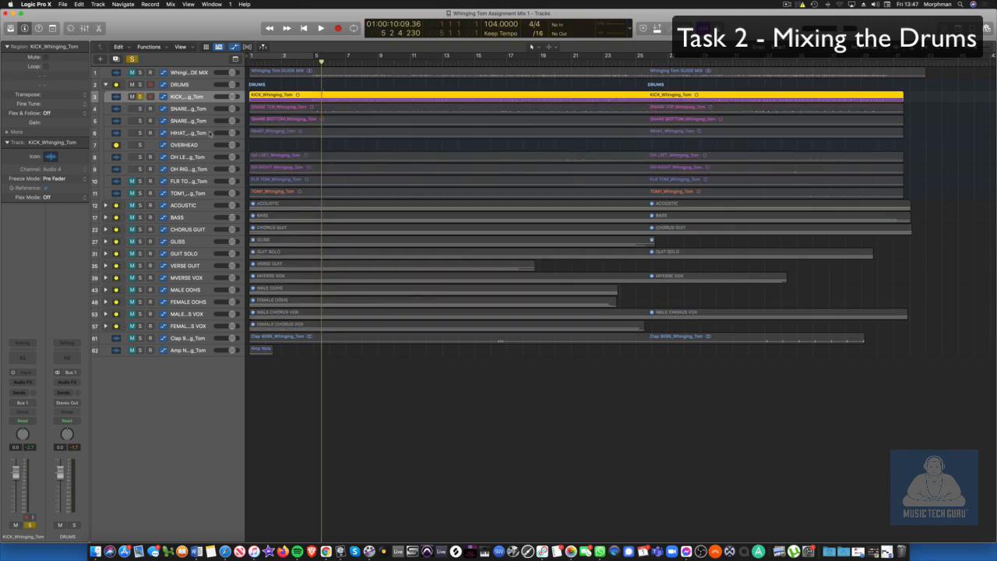
pyautogui.press('super+Down')
pyautogui.press('super+Down')
pyautogui.press('super+Right')
pyautogui.press('super+Right')
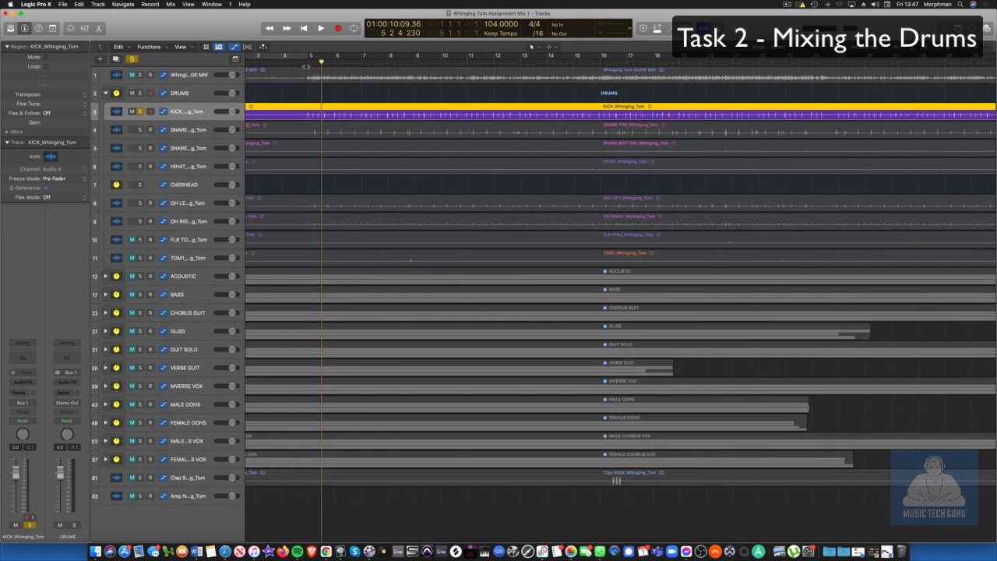
pyautogui.press('space')
pyautogui.press('space')
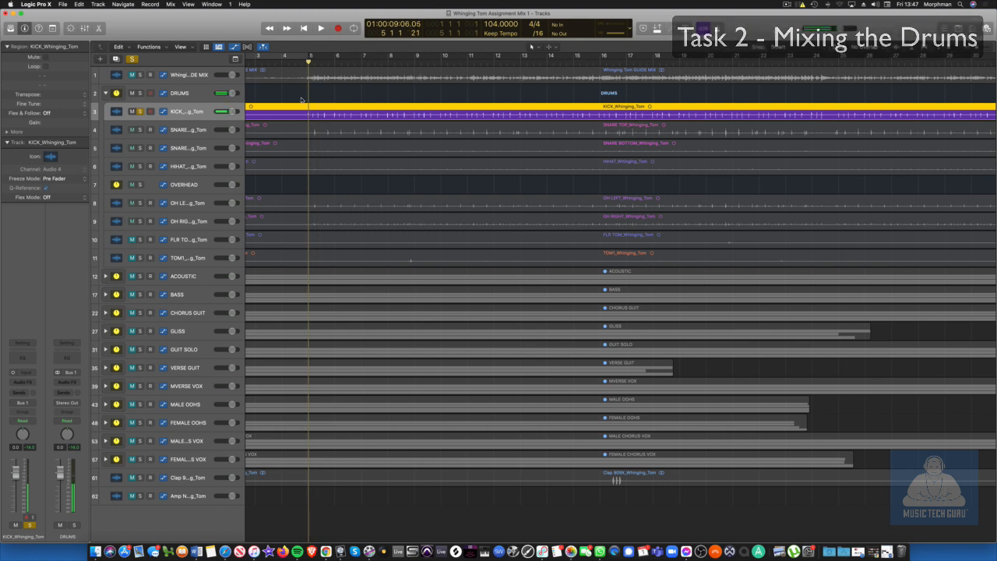
pyautogui.press('space')
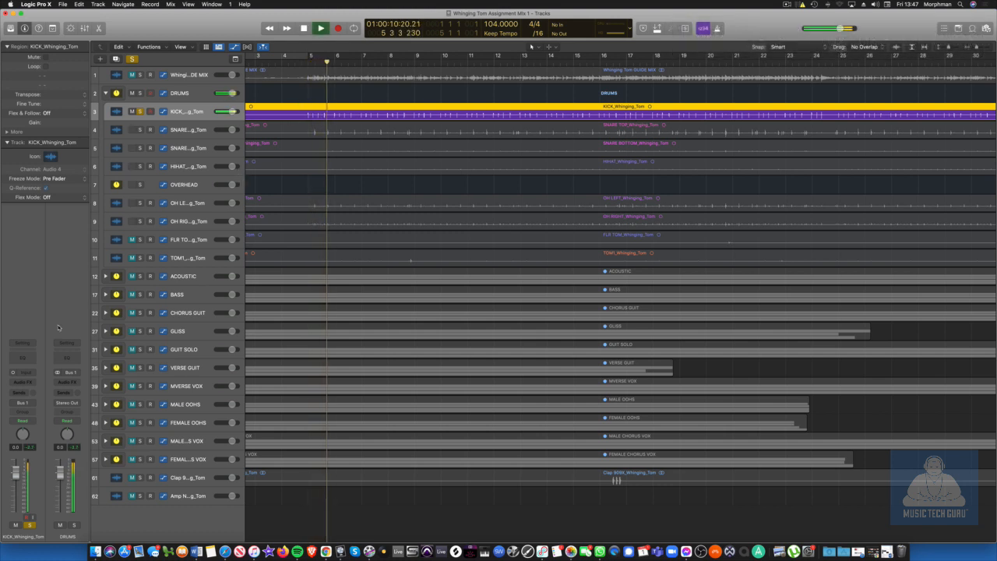
# Insert a mono Noise Gate on the kick track and set its threshold to -23 dB during playback.
pyautogui.click(23, 382)
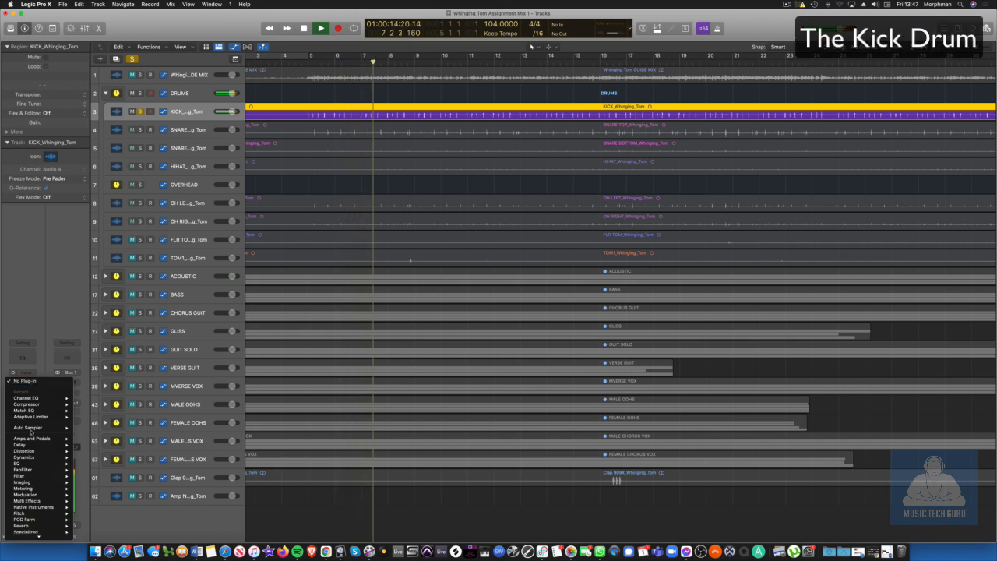
pyautogui.moveTo(32, 458)
pyautogui.moveTo(117, 501)
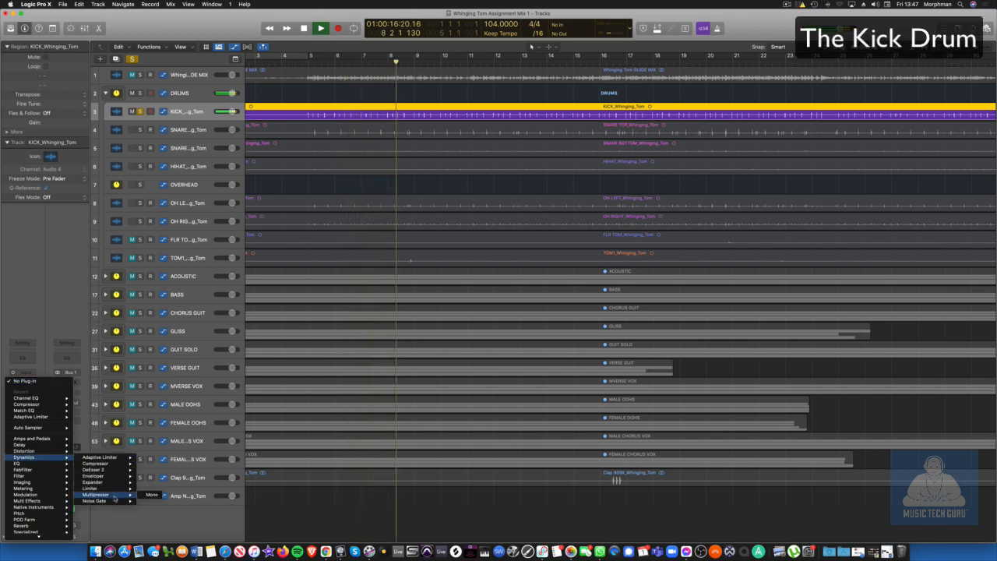
pyautogui.click(151, 501)
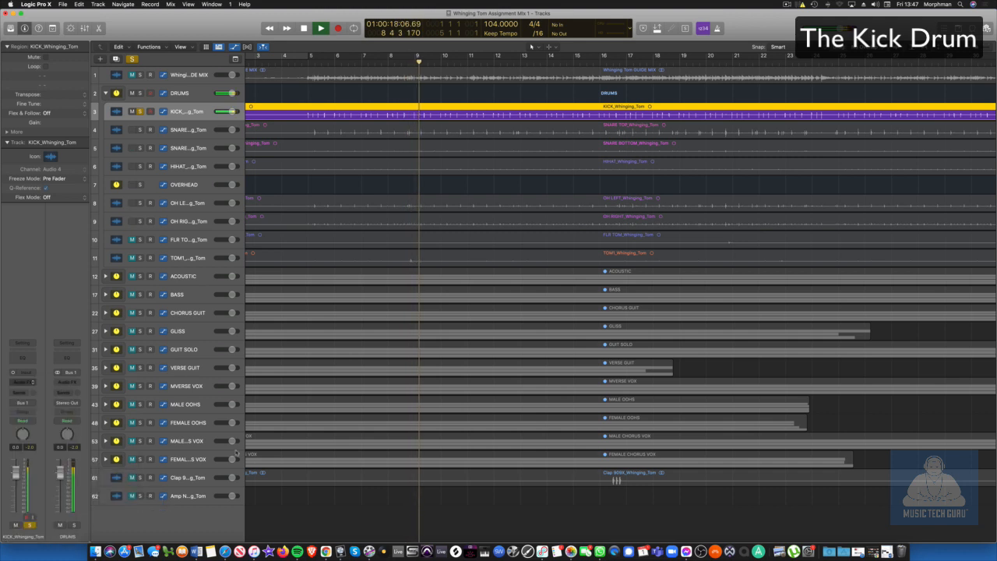
pyautogui.moveTo(412, 115); pyautogui.dragTo(429, 129)
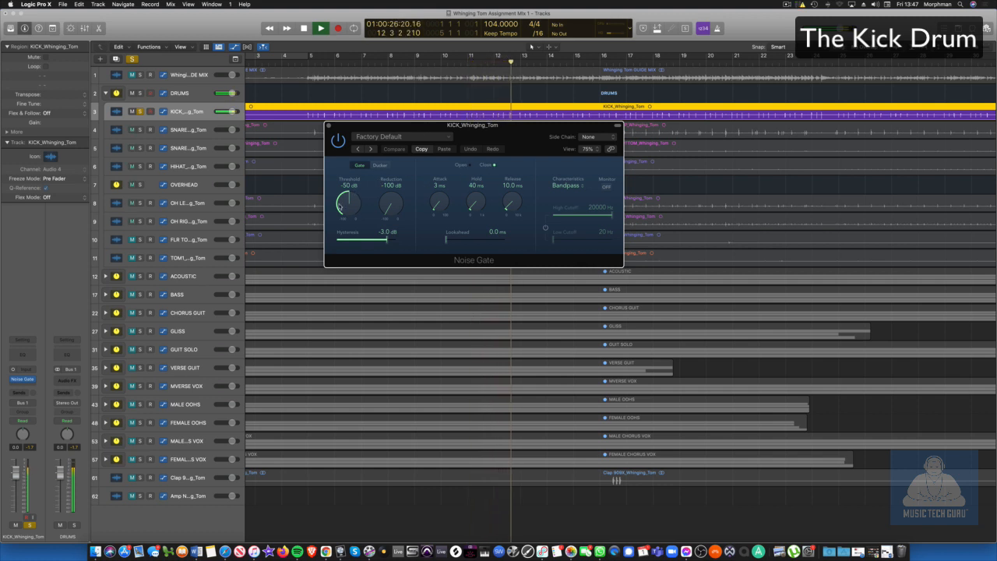
pyautogui.moveTo(353, 219); pyautogui.dragTo(350, 178)
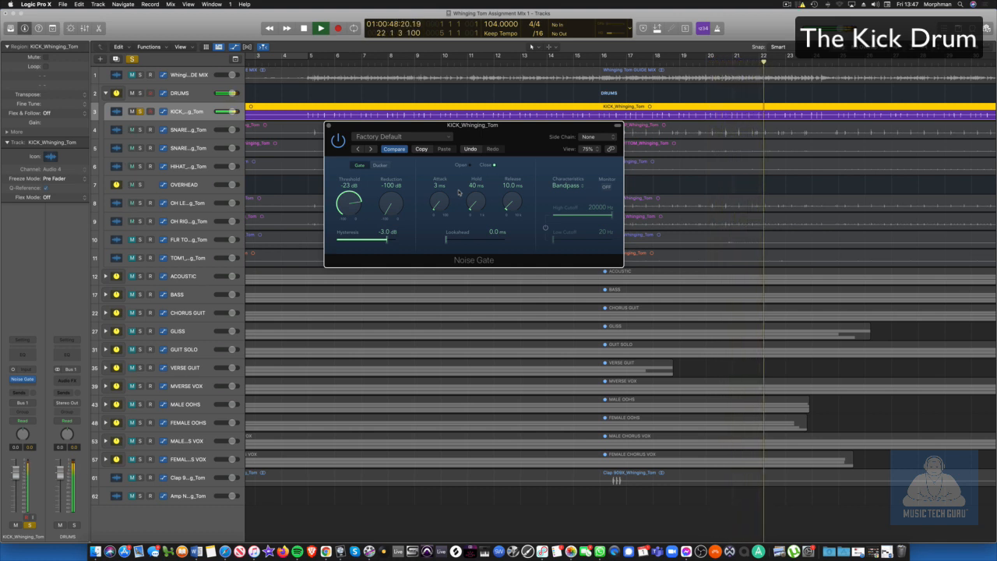
# Monitor the gate's side-chain filter, set High Cutoff to 480 Hz and Low Cutoff to 48 Hz, and switch monitoring off.
pyautogui.press('space')
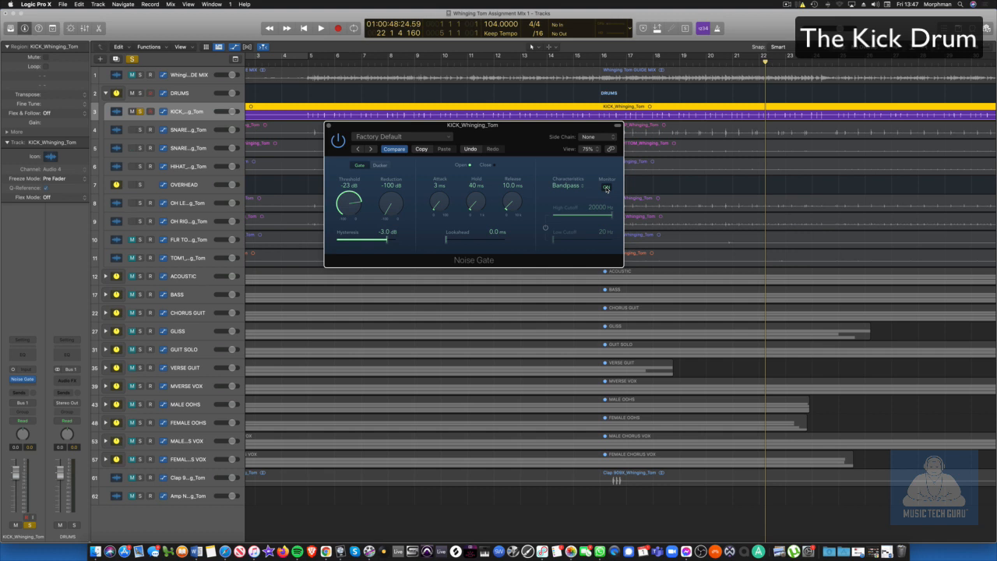
pyautogui.press('space')
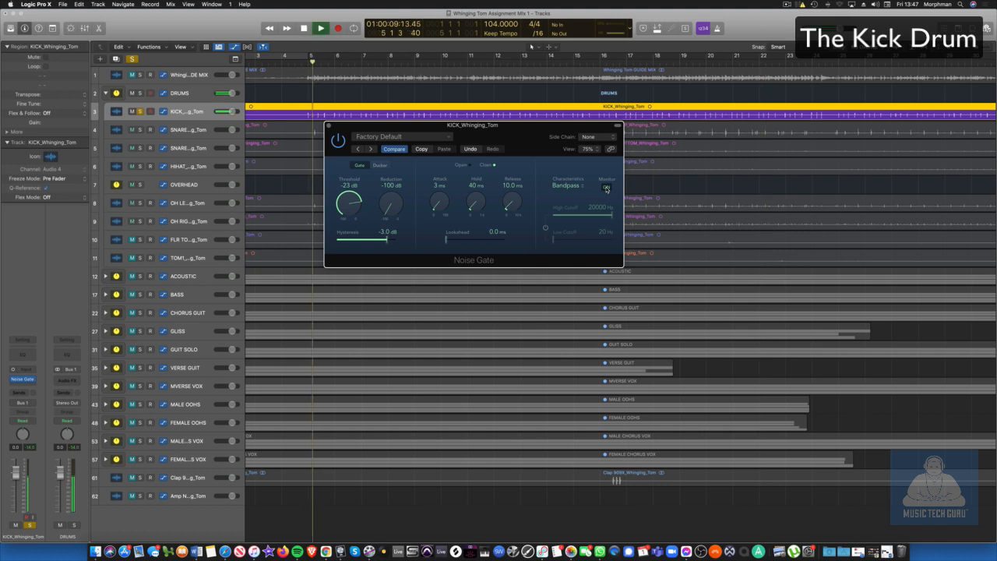
pyautogui.click(545, 229)
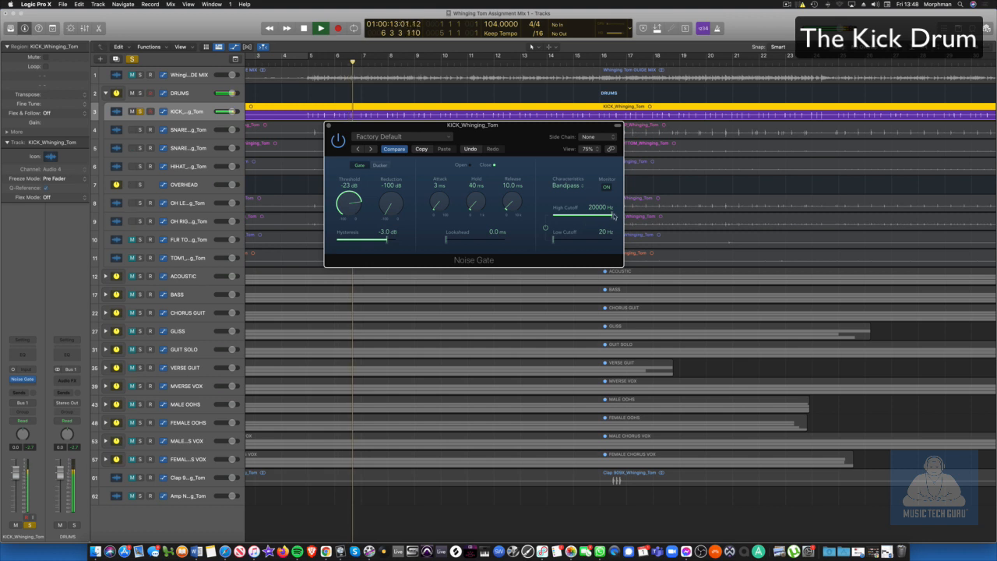
pyautogui.moveTo(612, 217); pyautogui.dragTo(563, 219)
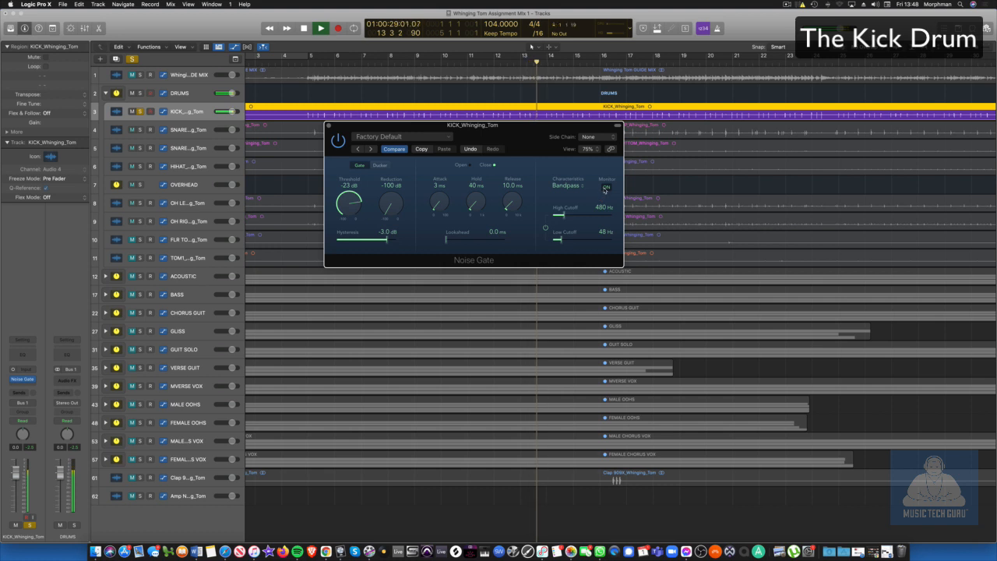
pyautogui.press('space')
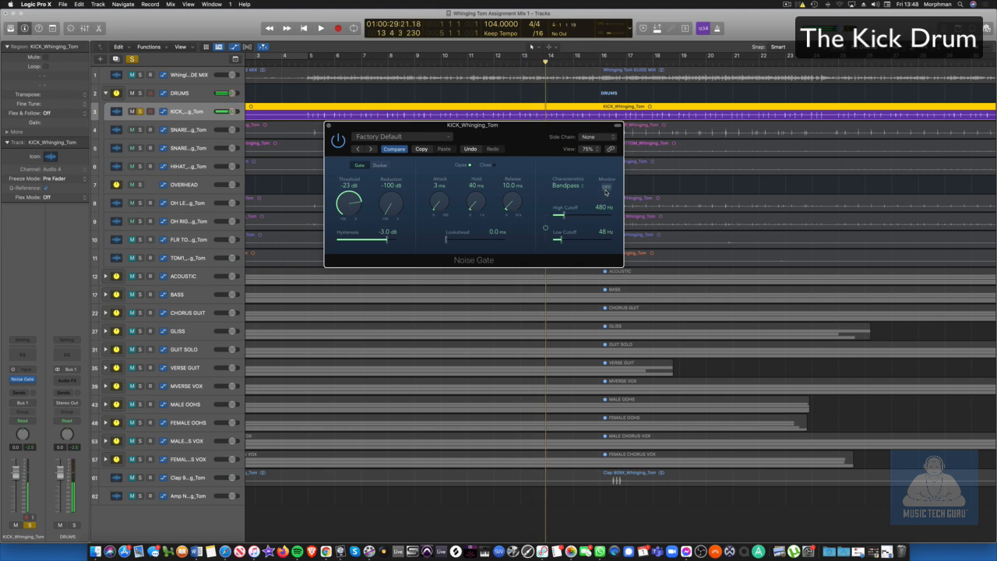
# Set the gate's attack to 1 ms, hold to 110 ms, release to 25 ms and lookahead to 2.8 ms, with a -21 dB threshold.
pyautogui.press('space')
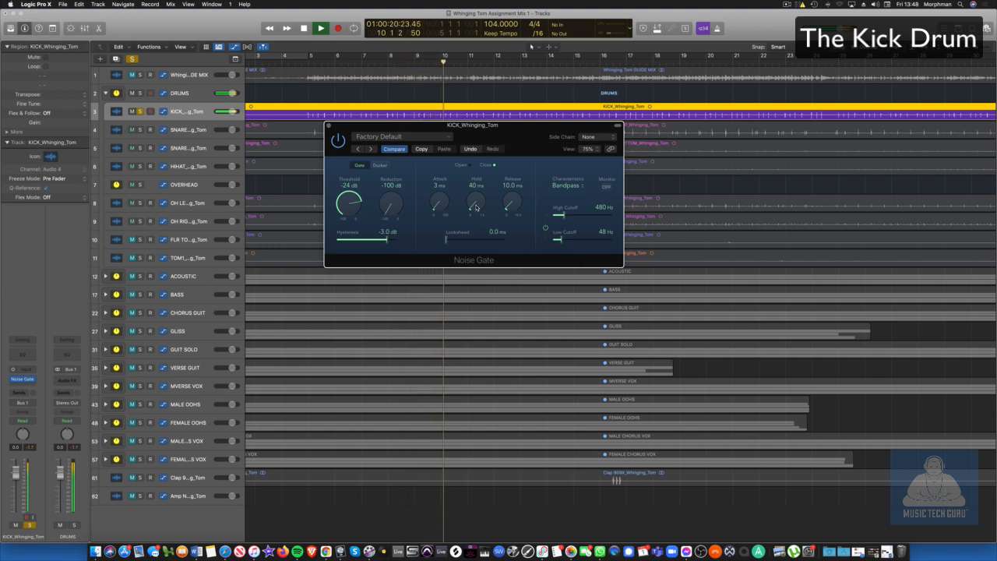
pyautogui.moveTo(475, 205); pyautogui.dragTo(475, 201)
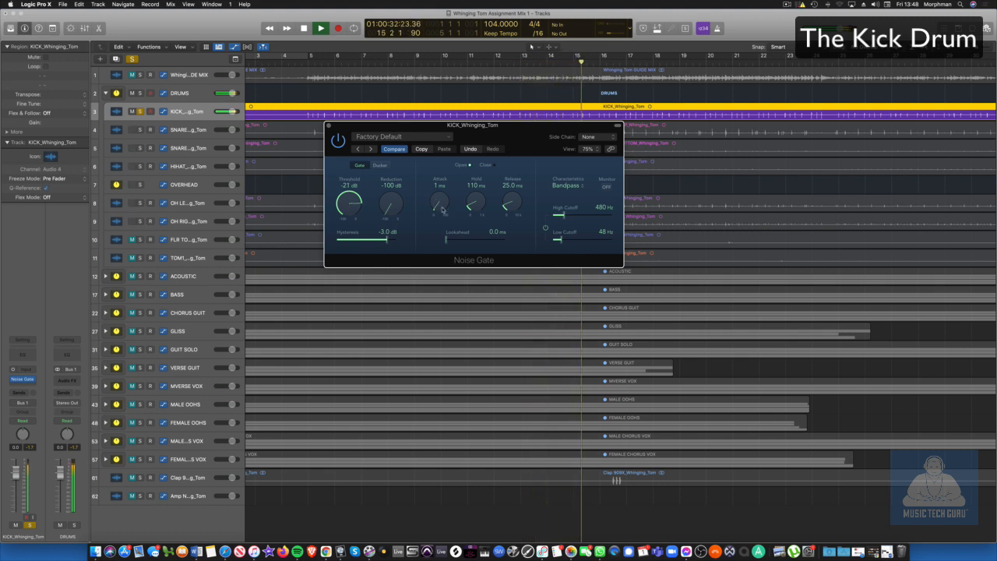
pyautogui.moveTo(447, 241); pyautogui.dragTo(456, 243)
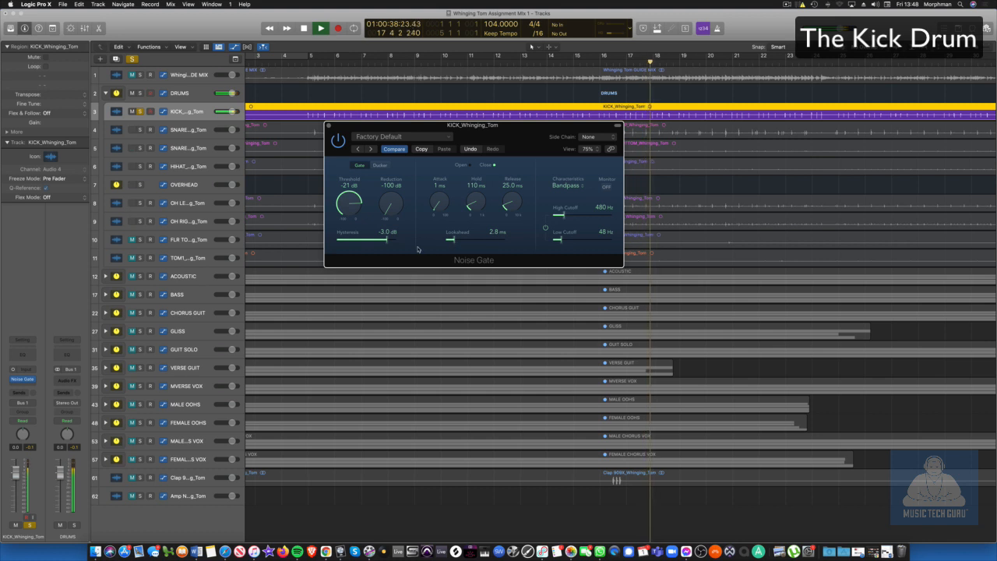
# Set the gate's reduction to -31 dB and its threshold to -19 dB, and stop playback.
pyautogui.moveTo(402, 212); pyautogui.dragTo(403, 128)
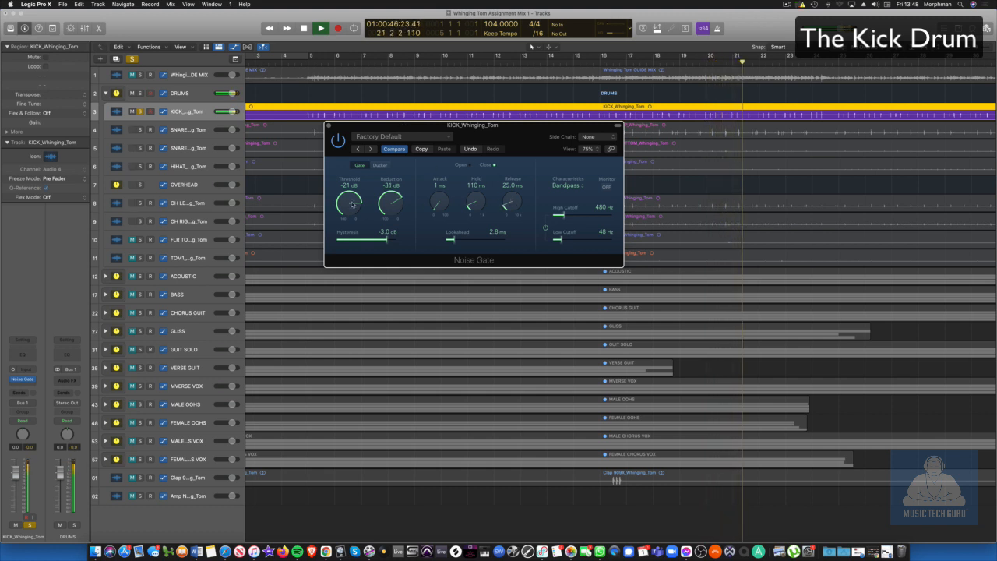
pyautogui.moveTo(352, 206); pyautogui.dragTo(352, 202)
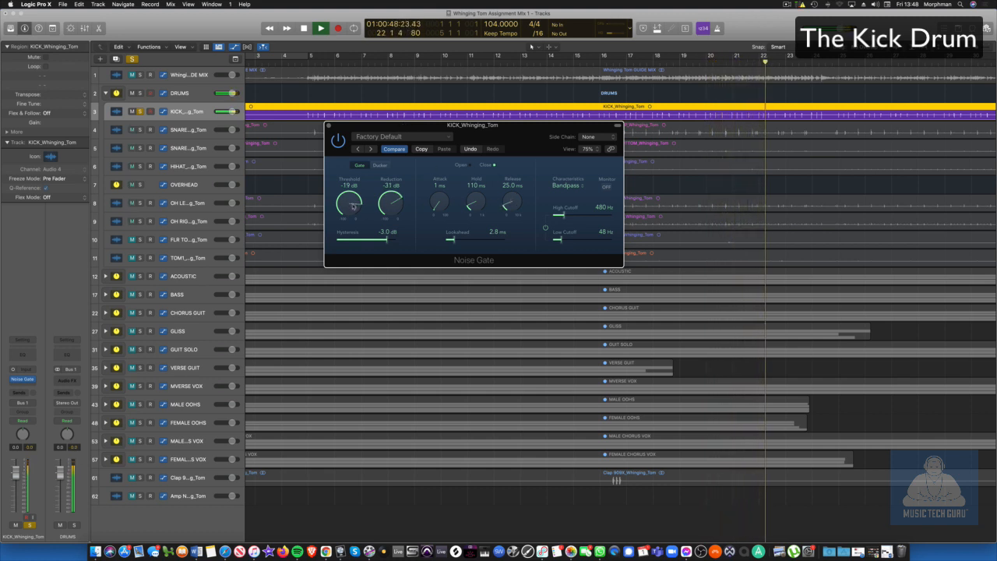
pyautogui.press('space')
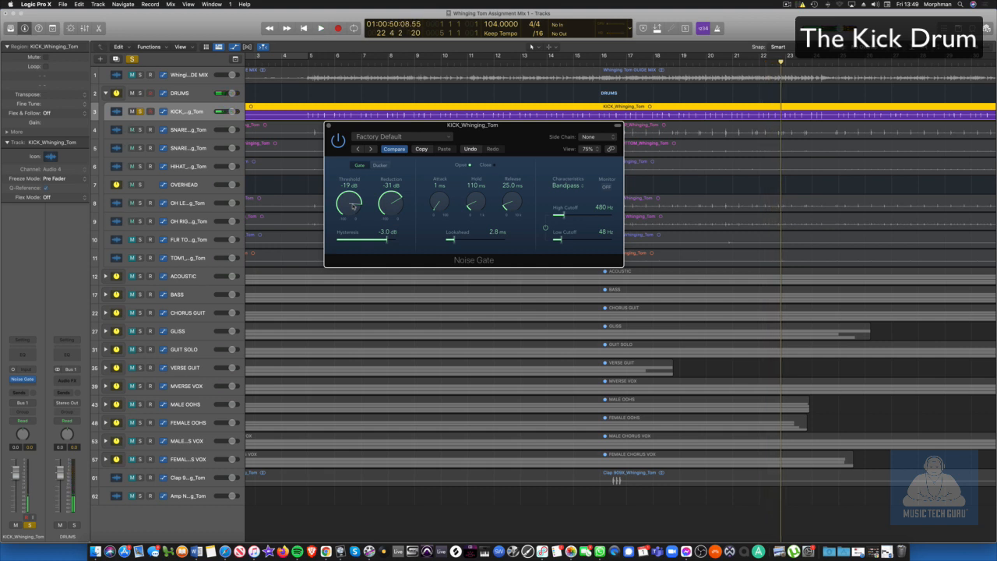
# Add a Channel EQ after the Noise Gate on the kick track and start playback.
pyautogui.click(29, 387)
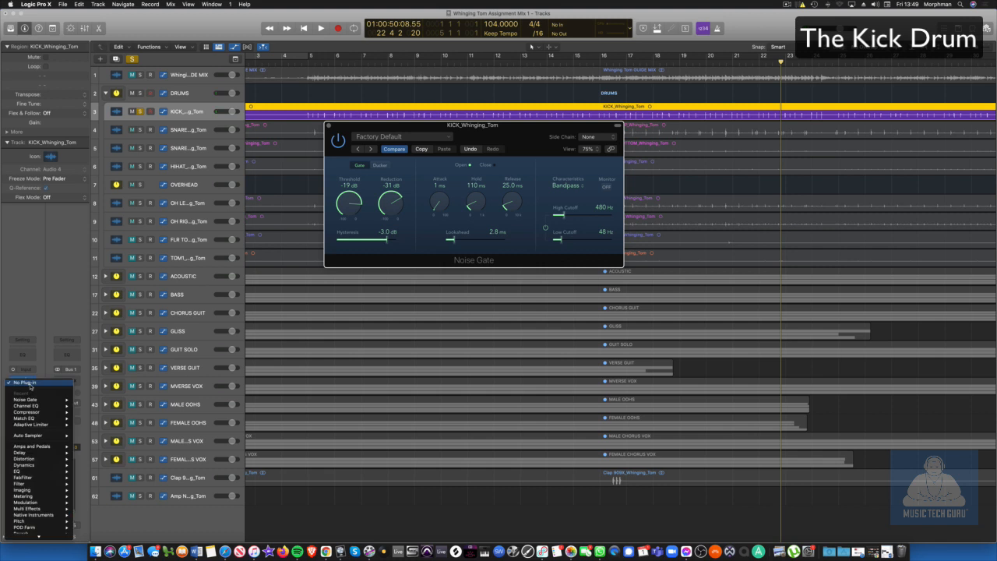
pyautogui.click(29, 354)
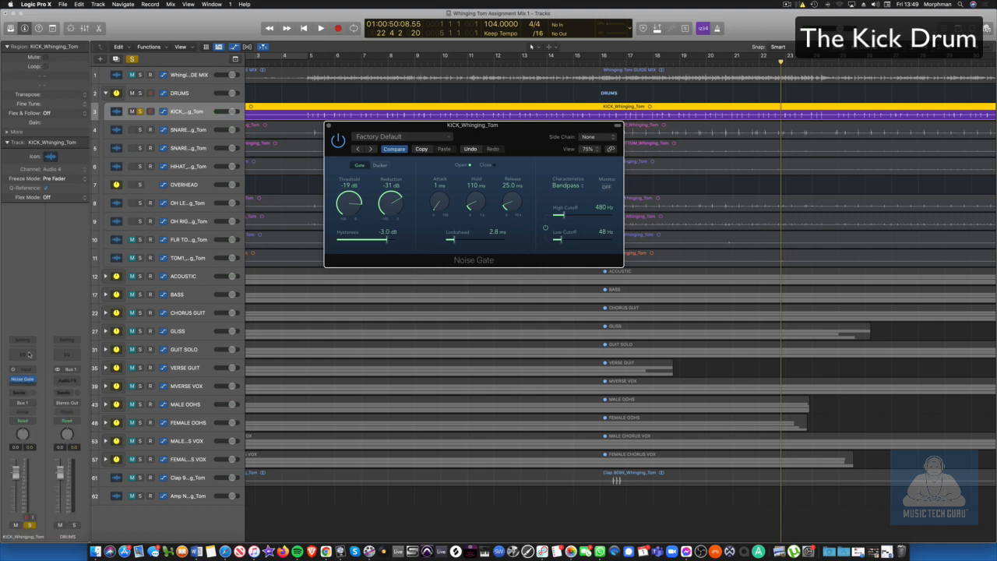
pyautogui.click(22, 356)
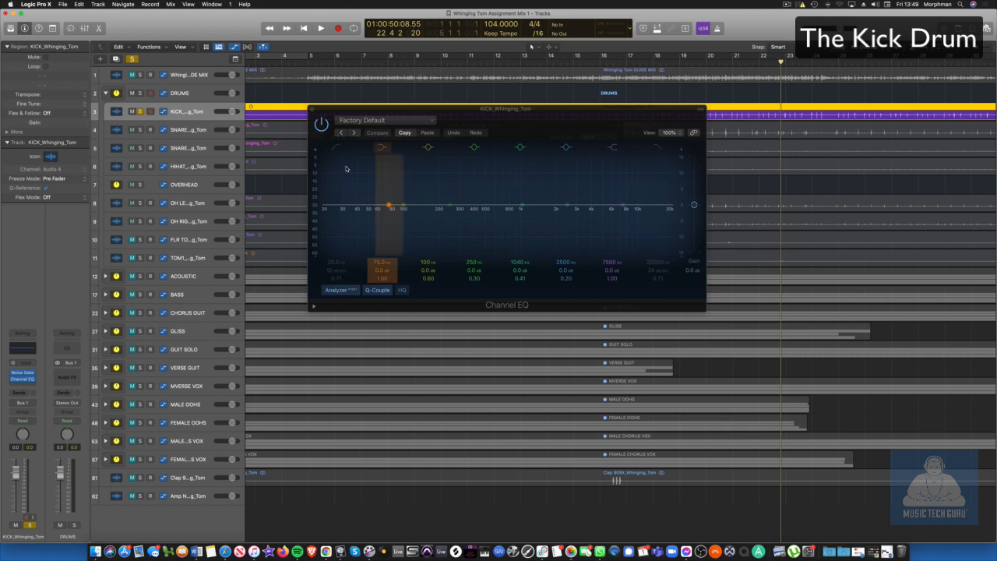
pyautogui.press('space')
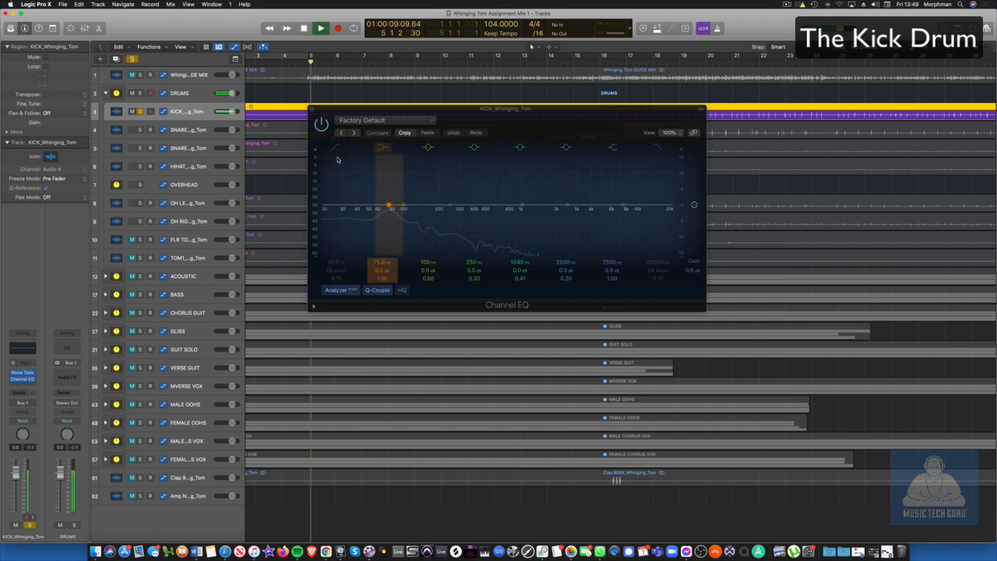
# Enable a 48 dB/oct low cut at 38.2 Hz and a 24 dB/oct high cut at about 5850 Hz.
pyautogui.click(337, 150)
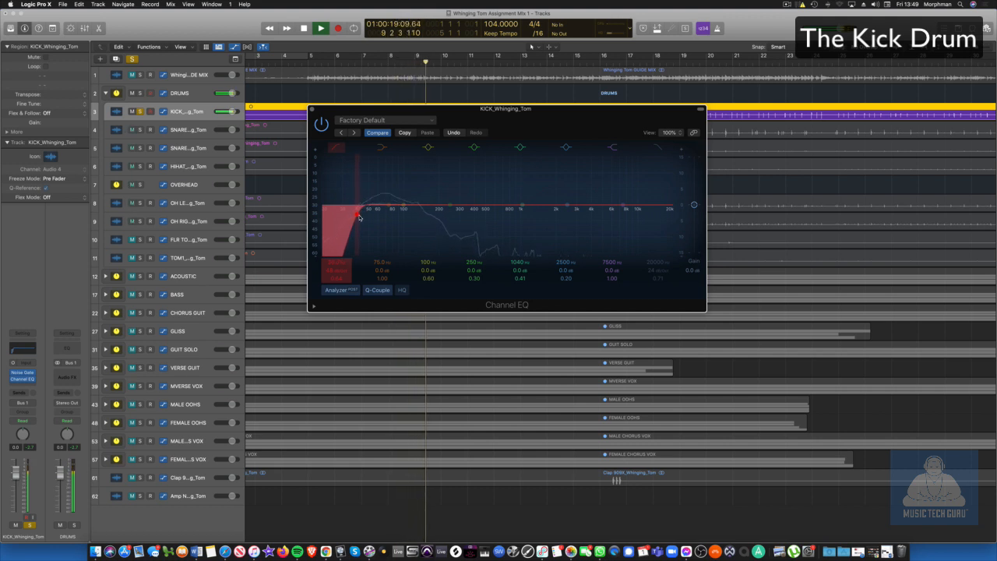
pyautogui.moveTo(360, 216); pyautogui.dragTo(357, 218)
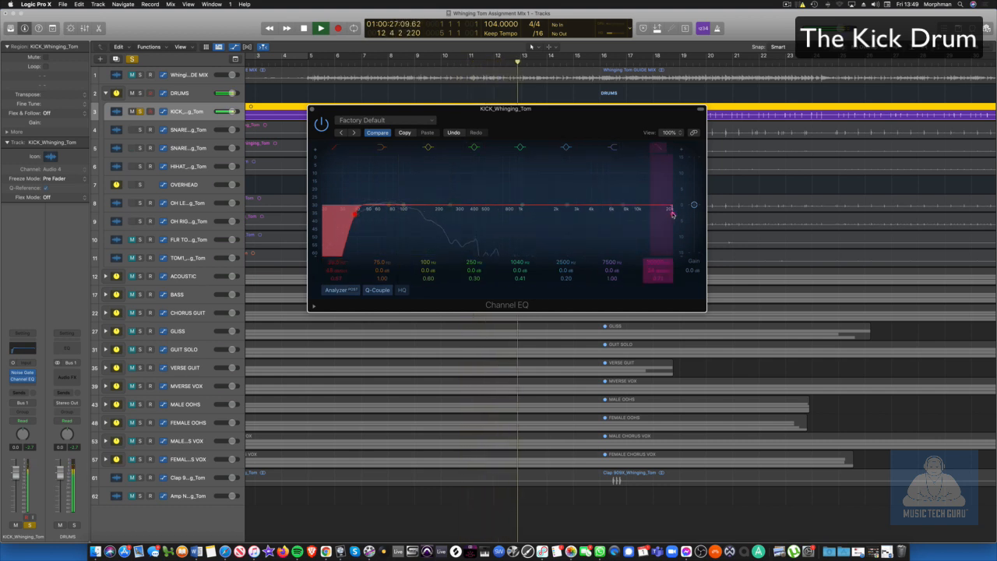
pyautogui.moveTo(672, 214); pyautogui.dragTo(613, 217)
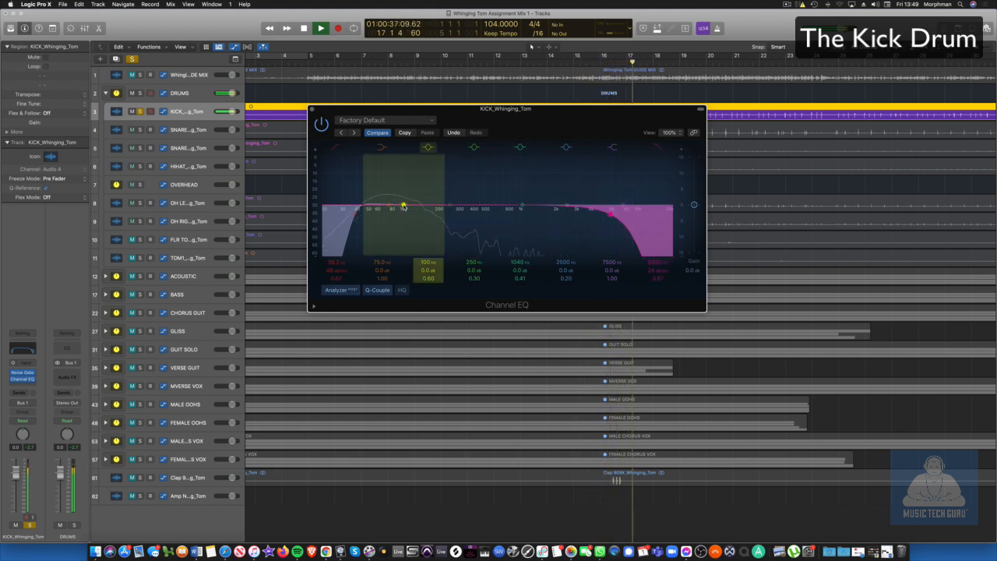
# Boost the kick's low end with the 100 Hz EQ band, setting it to 92 Hz, +4.6 dB and Q 1.40.
pyautogui.moveTo(404, 206); pyautogui.dragTo(407, 199)
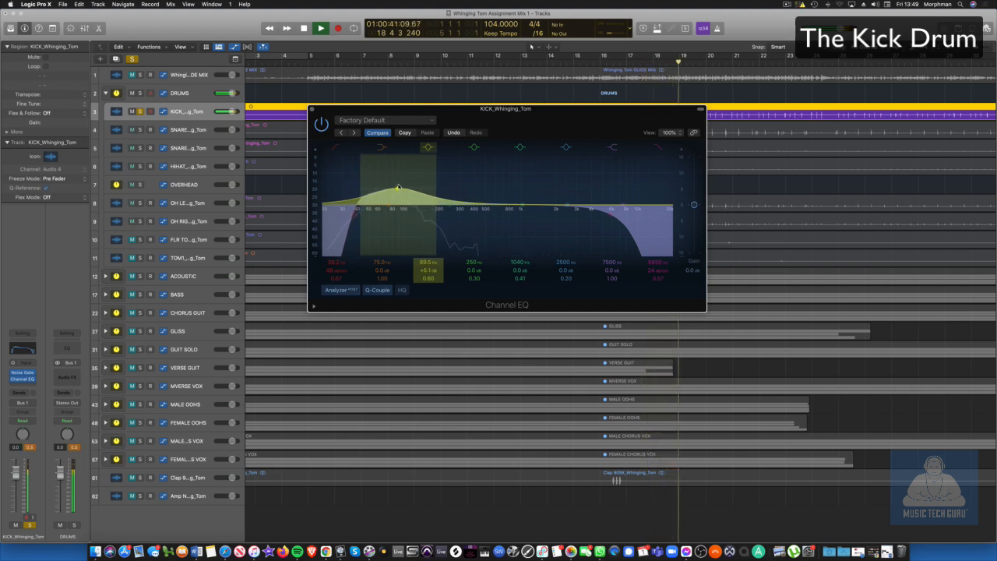
pyautogui.moveTo(428, 280); pyautogui.dragTo(428, 276)
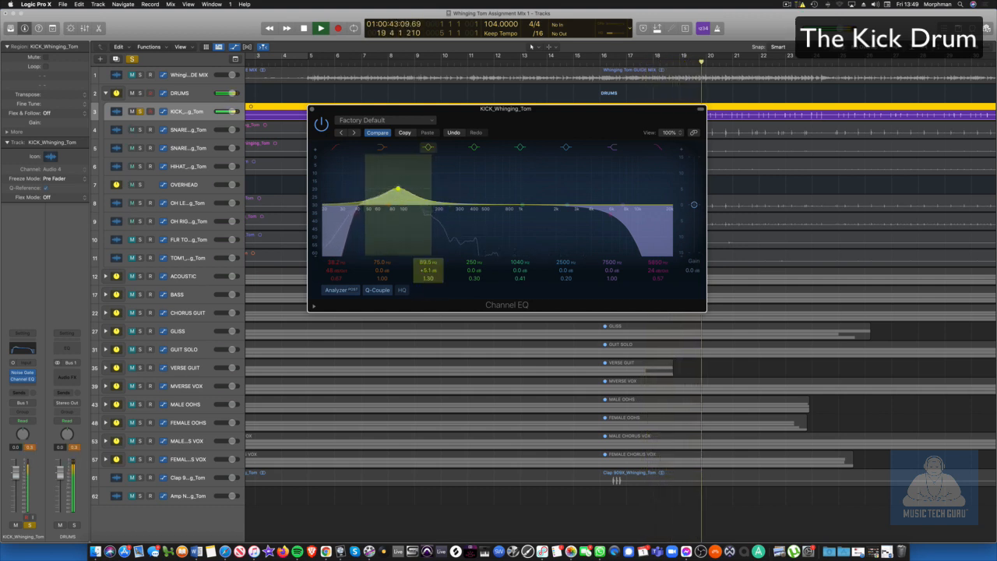
pyautogui.moveTo(398, 189); pyautogui.dragTo(398, 191)
pyautogui.click(449, 205)
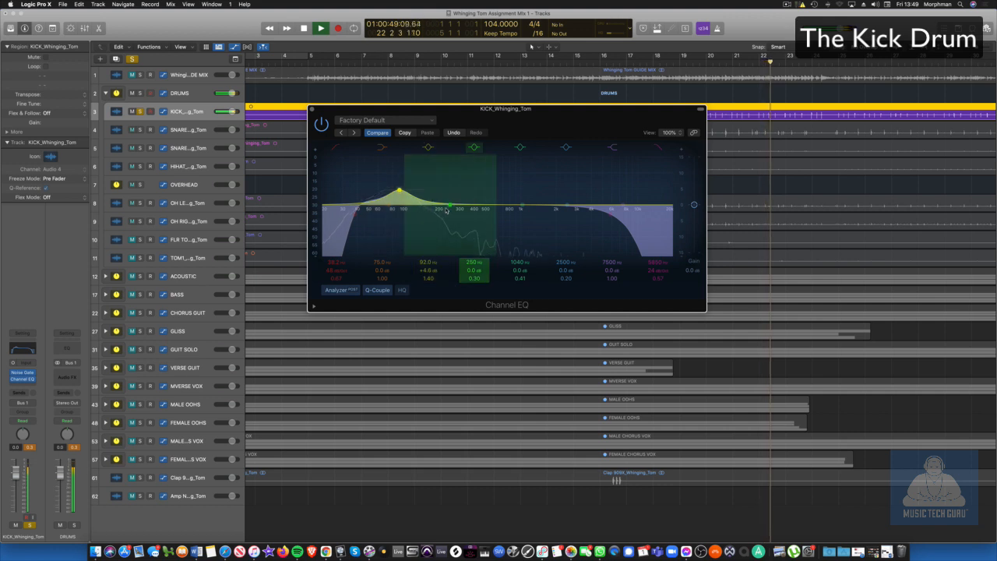
# Boost the kick's beater attack with the 1040 Hz EQ band, setting it to 1420 Hz, +3.4 dB and Q 2.30.
pyautogui.click(521, 205)
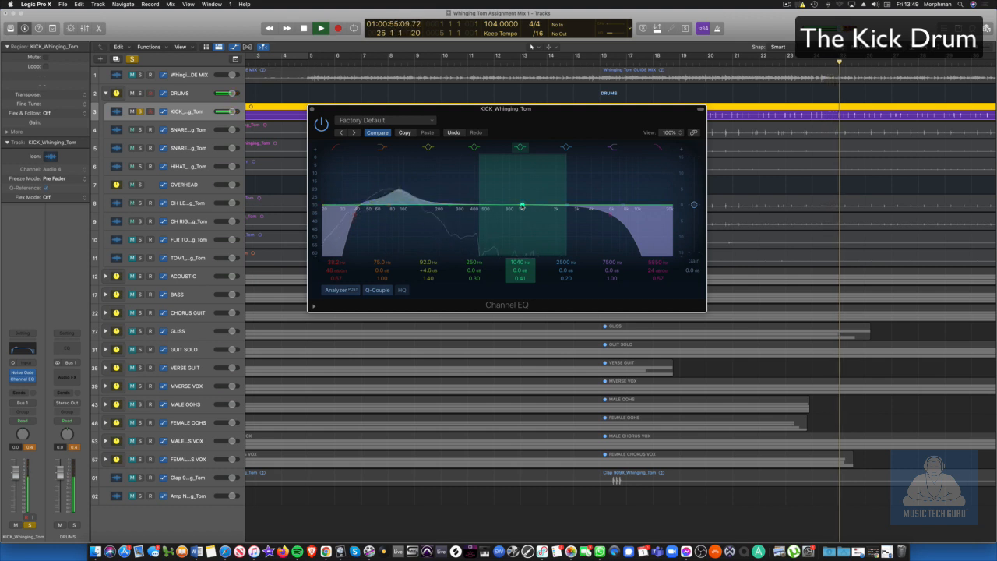
pyautogui.moveTo(522, 206); pyautogui.dragTo(532, 195)
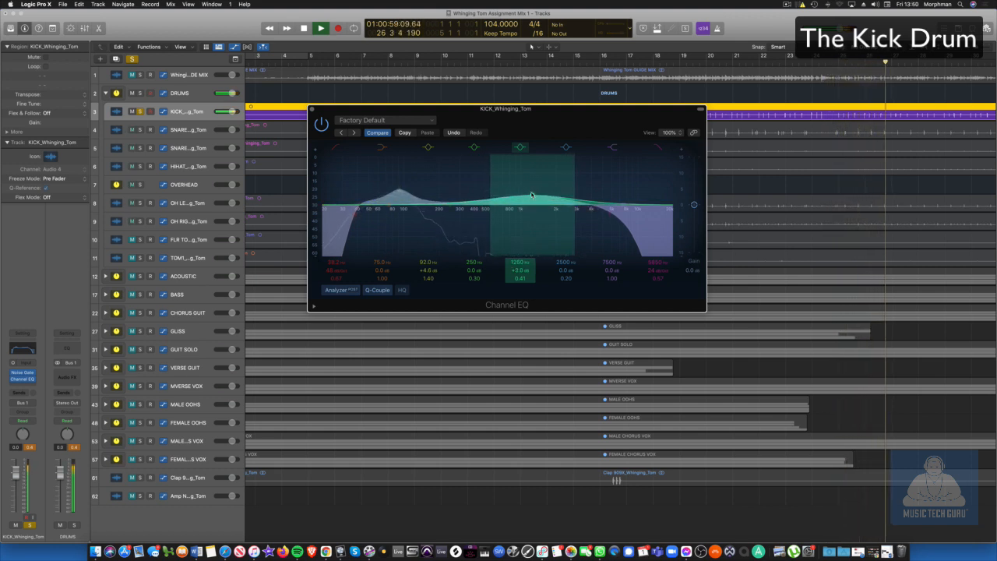
pyautogui.scroll(5, 532, 195)
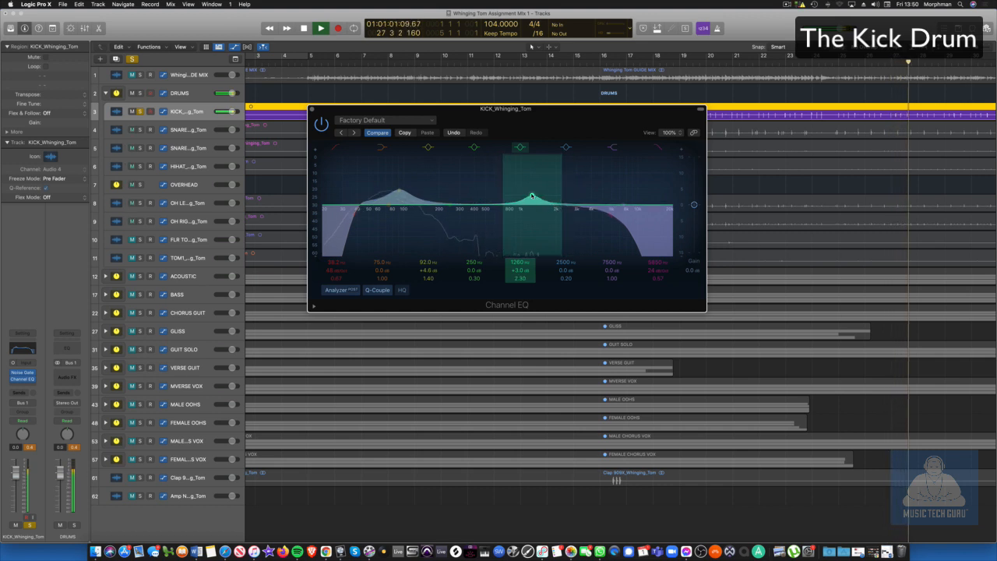
pyautogui.moveTo(532, 195)
pyautogui.mouseDown()
pyautogui.moveTo(542, 193)
pyautogui.moveTo(491, 190)
pyautogui.moveTo(556, 176)
pyautogui.moveTo(517, 176)
pyautogui.moveTo(535, 188)
pyautogui.mouseUp()
pyautogui.press('space')
pyautogui.press('space')
pyautogui.moveTo(539, 194); pyautogui.dragTo(539, 196)
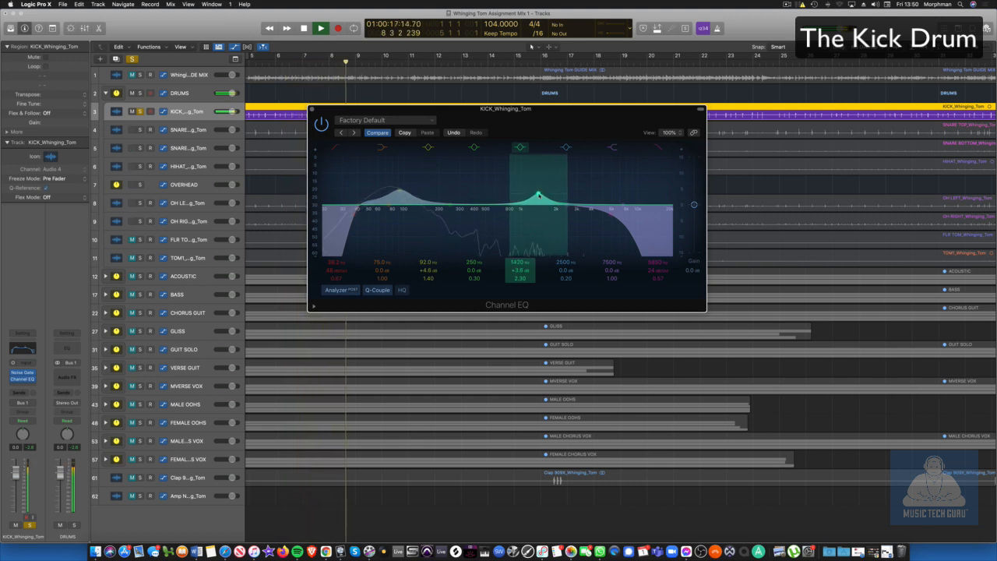
pyautogui.press('space')
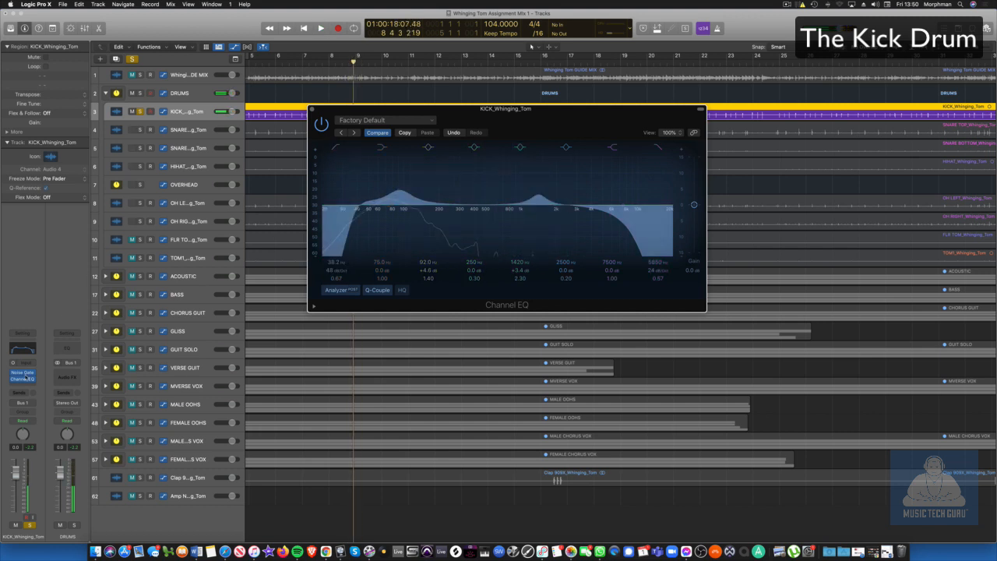
# Add a Compressor after the Channel EQ on the kick track and choose its Studio FET model.
pyautogui.click(31, 384)
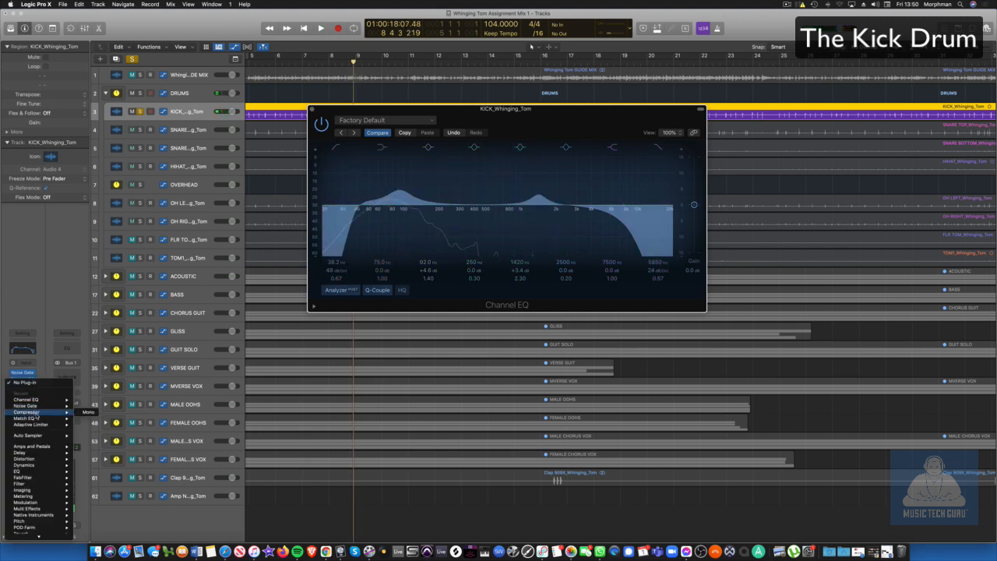
pyautogui.press('Escape')
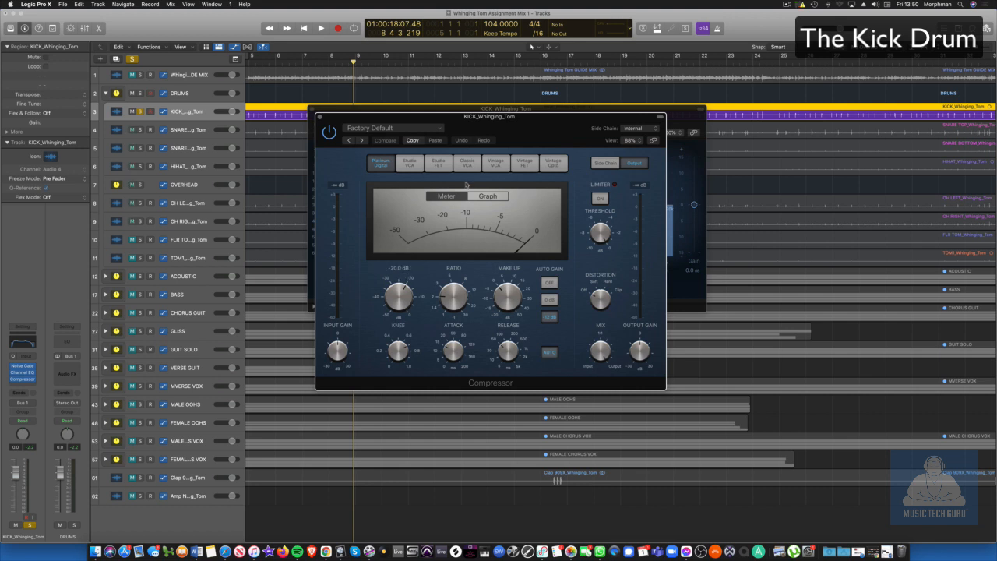
pyautogui.click(439, 164)
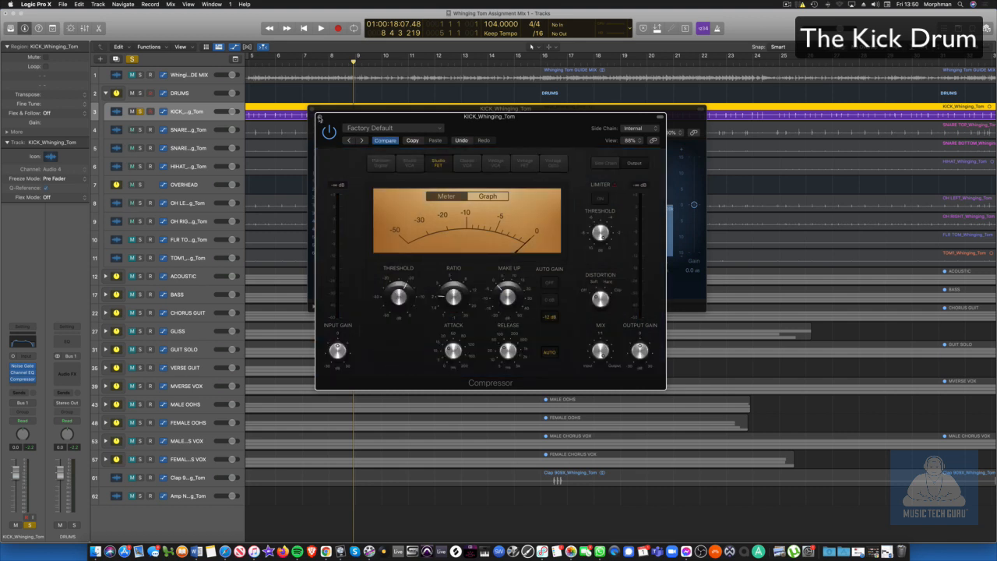
# During playback, set the kick compressor's threshold to -11.5 dB and ratio to about 2.7:1, and adjust its release.
pyautogui.press('space')
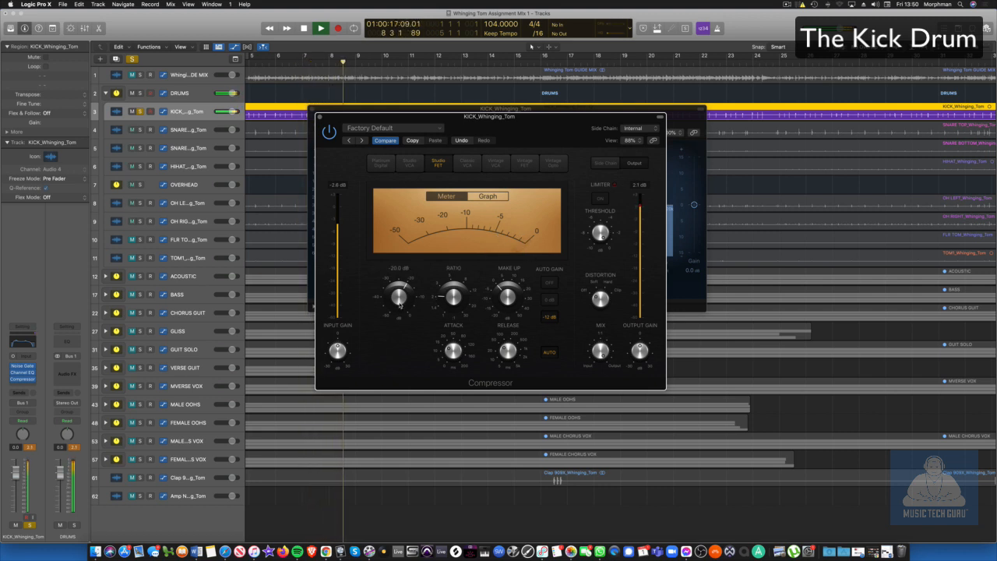
pyautogui.moveTo(399, 304); pyautogui.dragTo(399, 291)
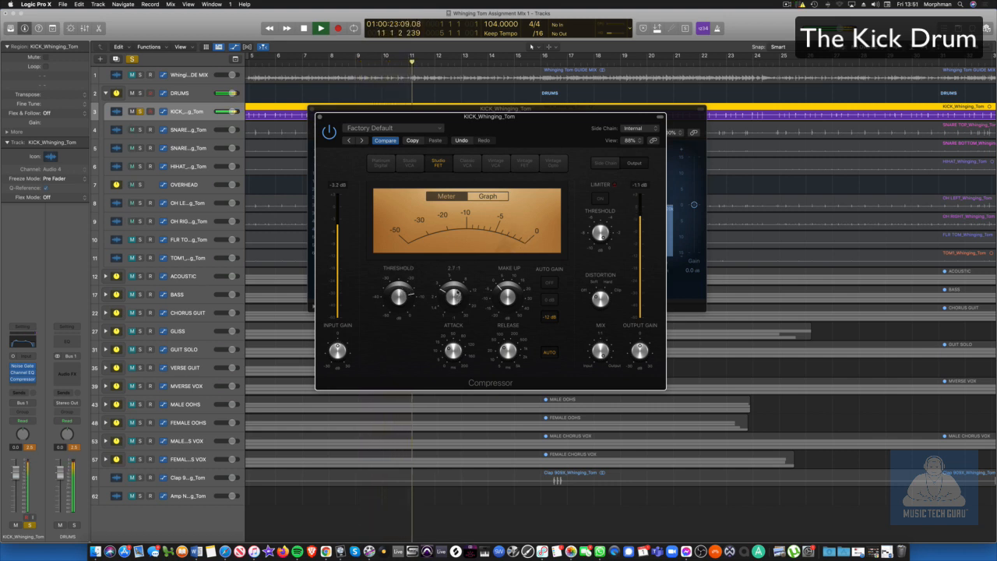
pyautogui.moveTo(398, 296)
pyautogui.moveTo(508, 351); pyautogui.dragTo(508, 326)
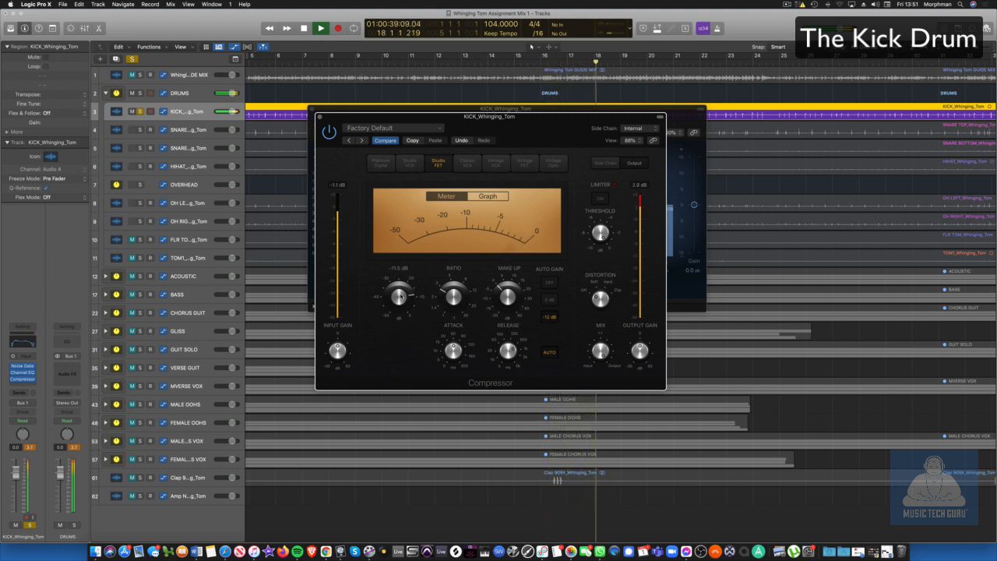
# Lower the kick track's volume fader to about -9.8 dB, resetting the peak level display while adjusting.
pyautogui.click(30, 448)
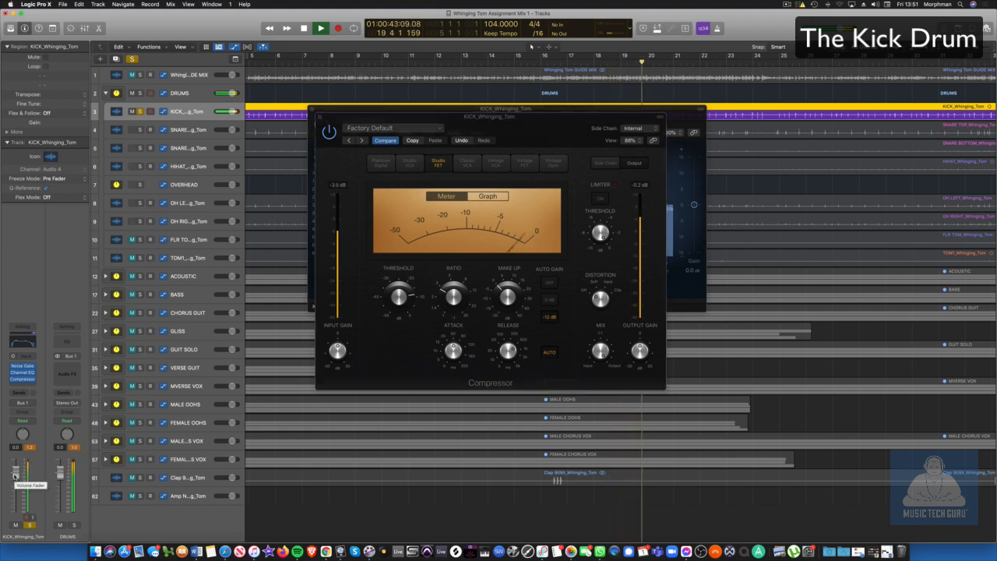
pyautogui.moveTo(14, 475); pyautogui.dragTo(15, 489)
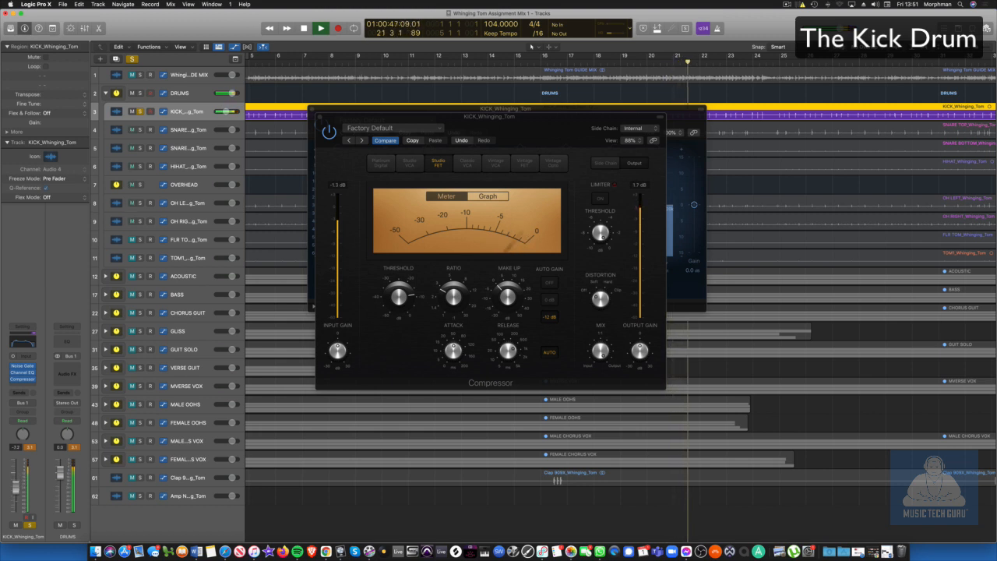
pyautogui.click(29, 448)
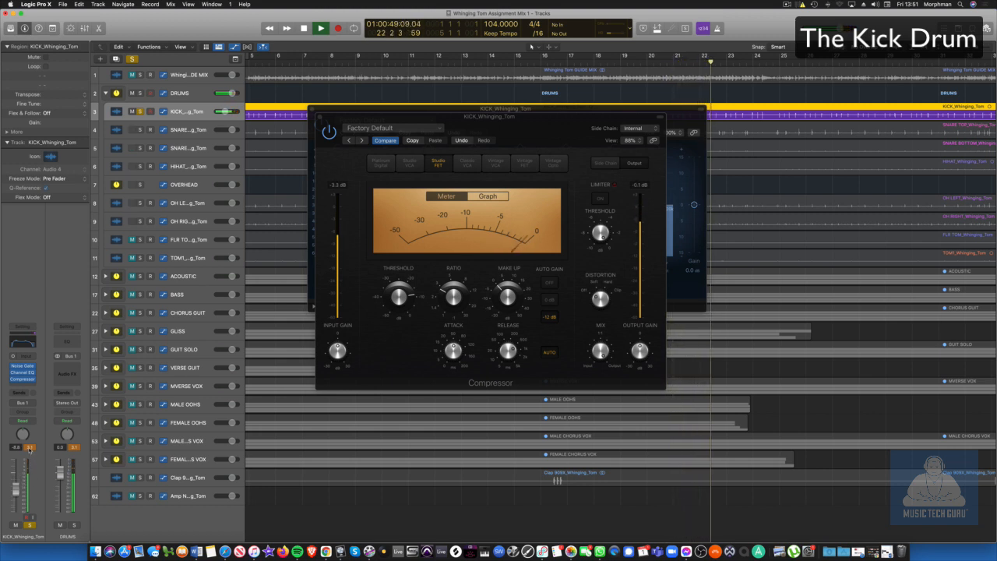
pyautogui.moveTo(15, 490); pyautogui.dragTo(15, 490)
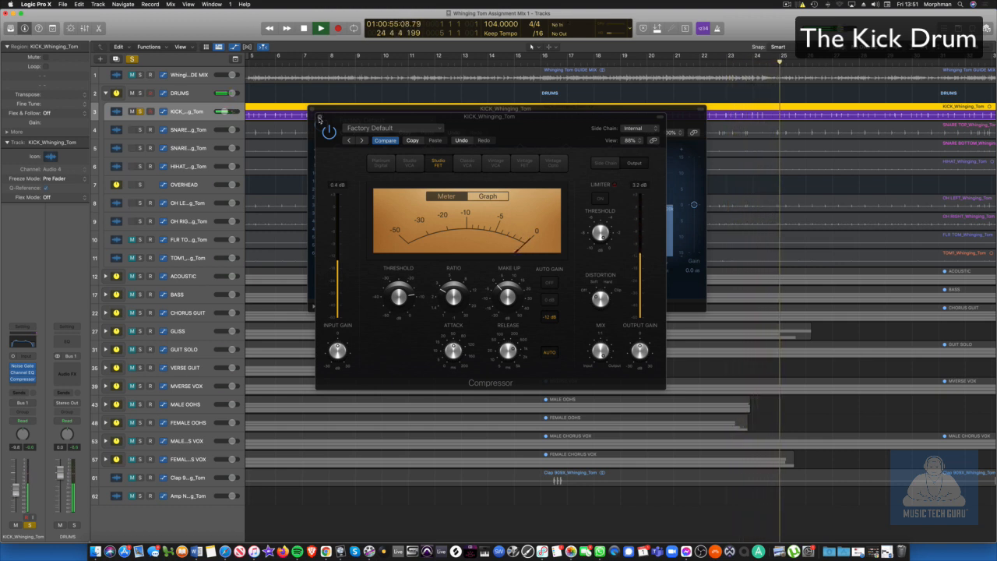
# Retune the kick EQ's low boost to 62 Hz, +5.7 dB and attack boost to 1370 Hz, +3.3 dB, and close the plug-in windows.
pyautogui.click(320, 117)
pyautogui.moveTo(404, 200); pyautogui.dragTo(379, 188)
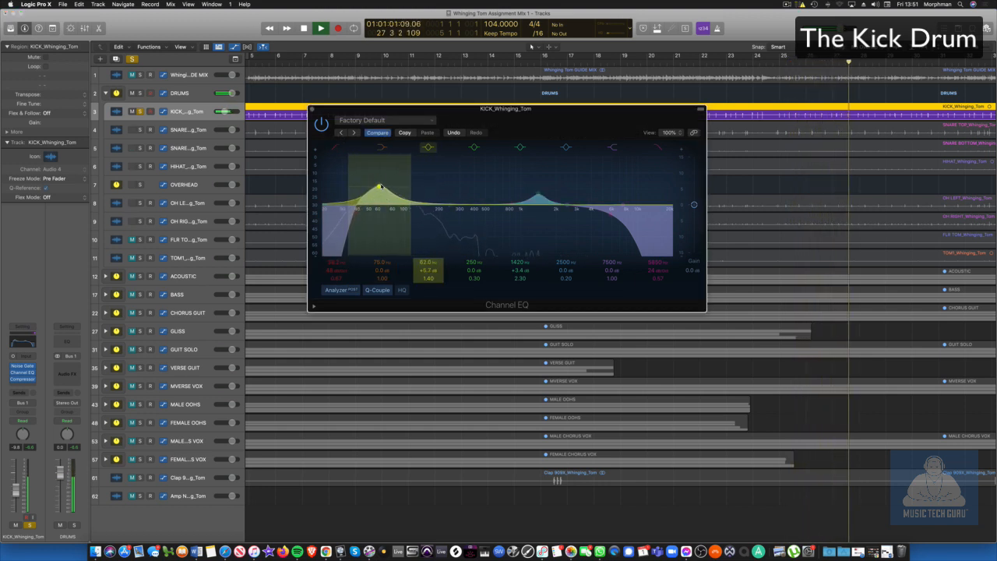
pyautogui.moveTo(539, 196); pyautogui.dragTo(536, 196)
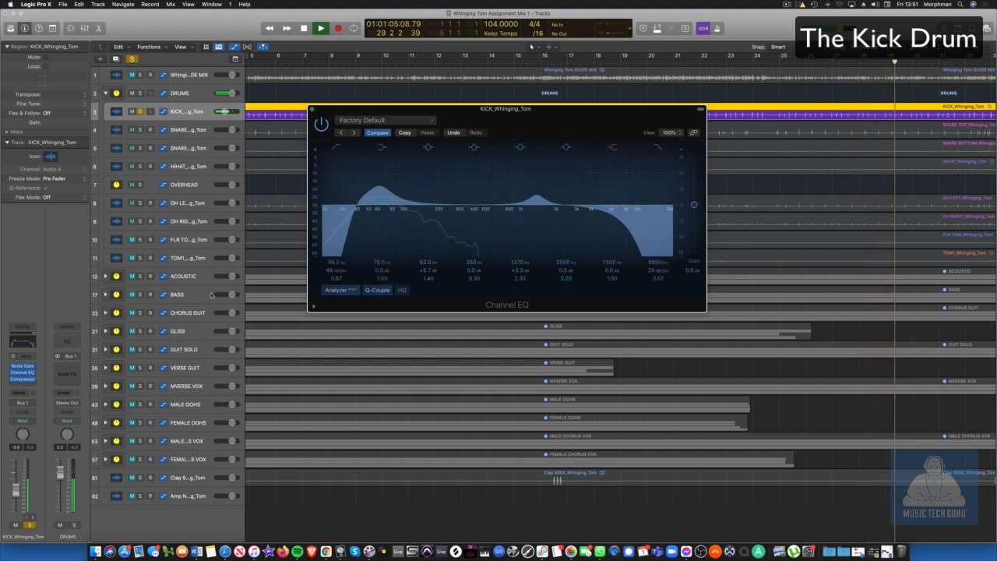
pyautogui.press('space')
pyautogui.click(311, 110)
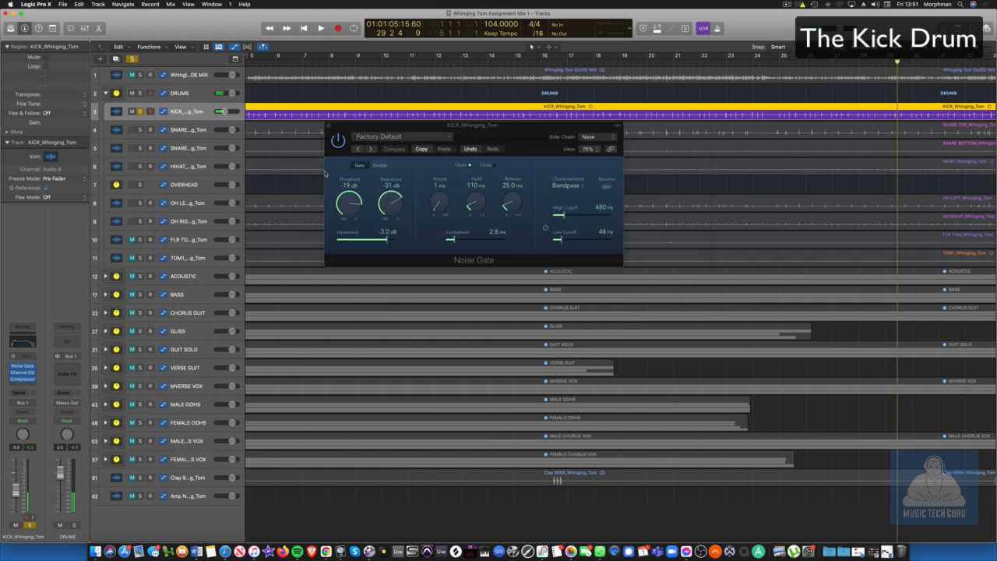
pyautogui.click(329, 128)
# Fit the whole arrangement in view, switch the solo from the kick to the snare top track and audition it from bar 5.
pyautogui.press('z')
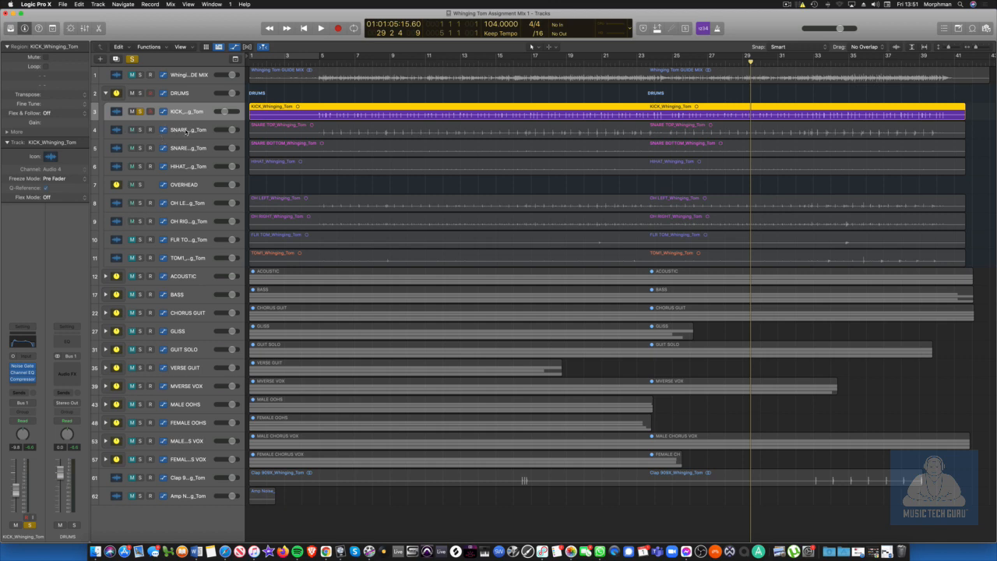
pyautogui.click(187, 132)
pyautogui.click(320, 56)
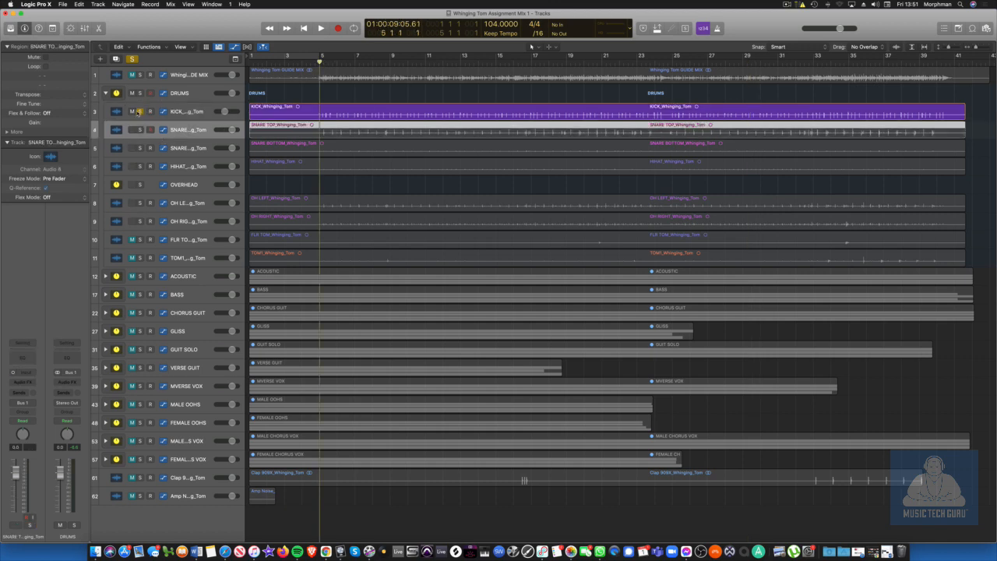
pyautogui.click(140, 113)
pyautogui.click(140, 129)
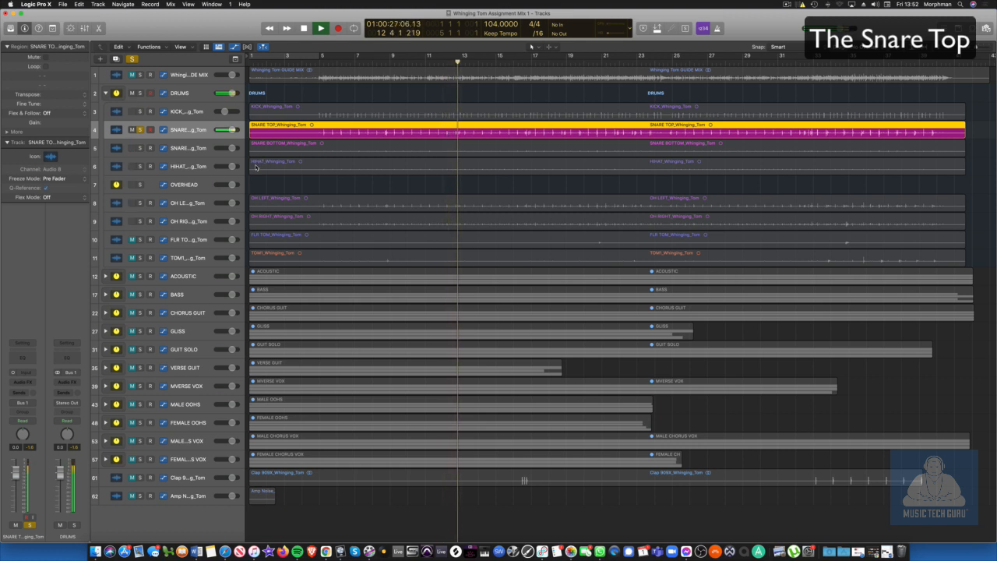
pyautogui.press('space')
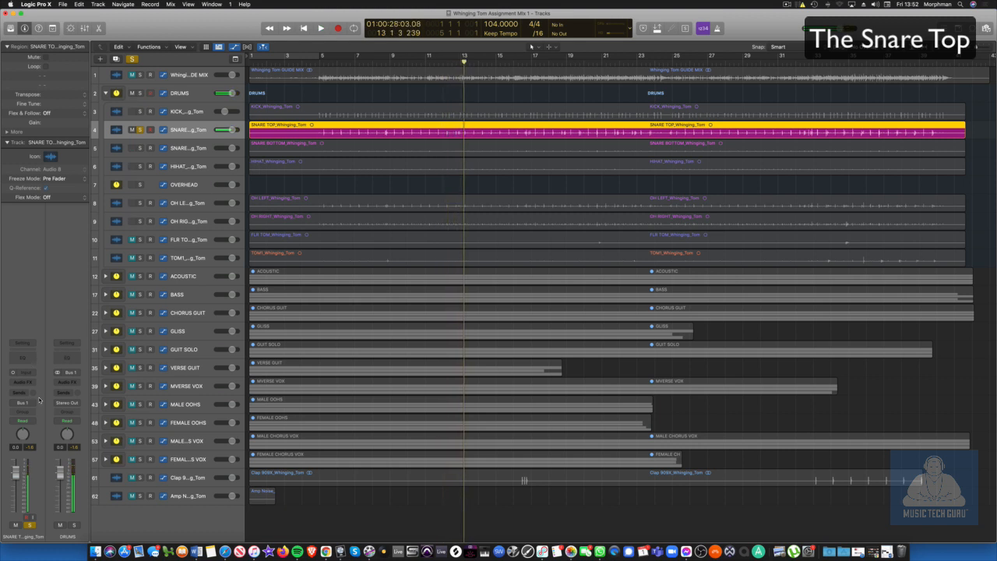
# Insert a mono Noise Gate on the snare top track.
pyautogui.click(31, 383)
pyautogui.moveTo(37, 411)
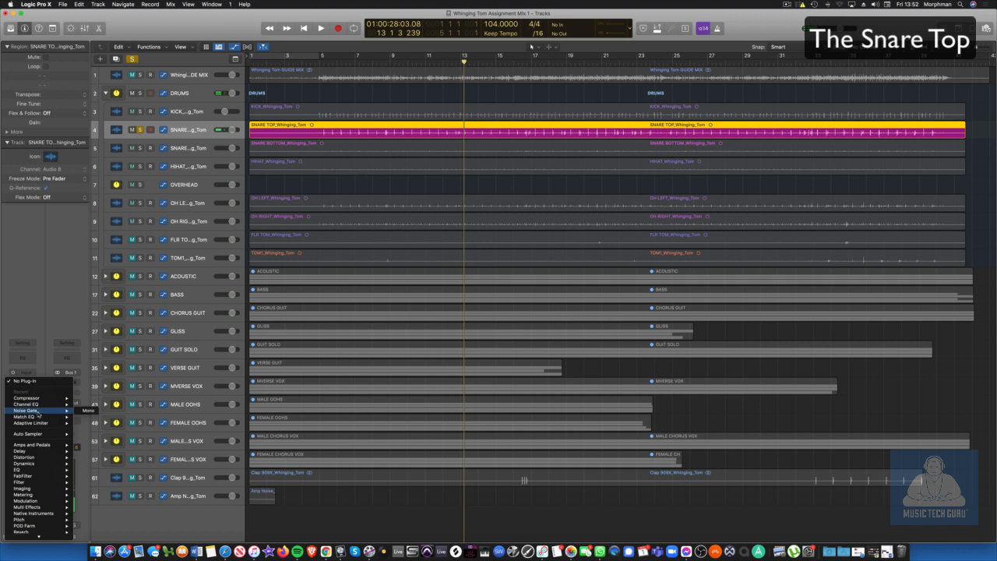
pyautogui.click(81, 412)
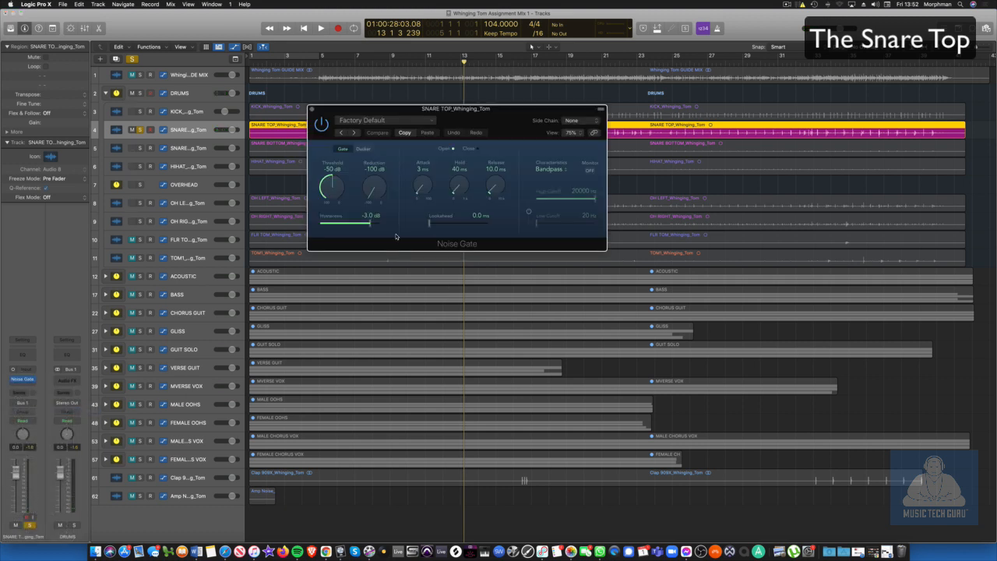
# Monitor the snare gate's bandpass filter during playback, set its high cutoff to 5300 Hz and low cutoff to 1000 Hz, and turn monitoring off.
pyautogui.press('space')
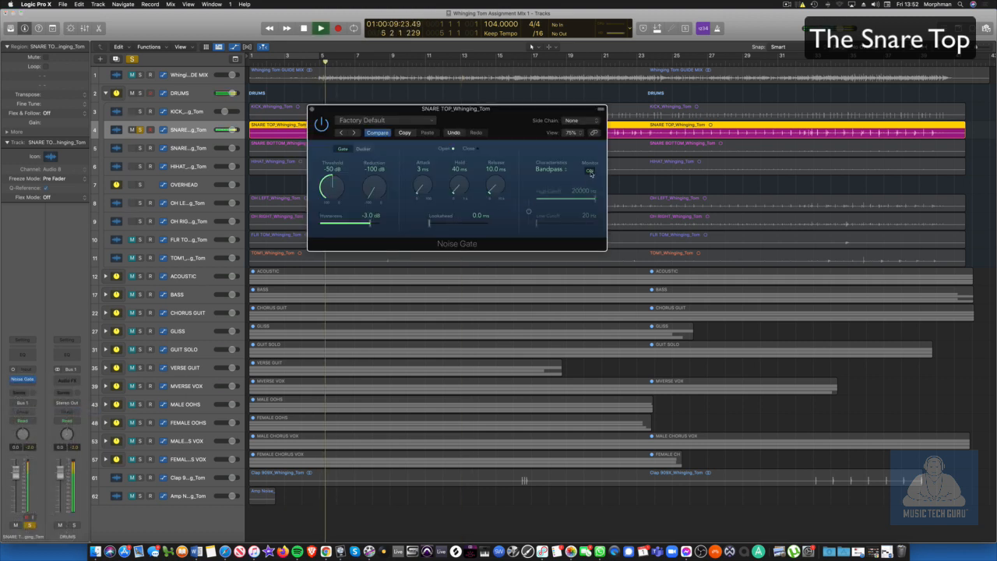
pyautogui.click(529, 212)
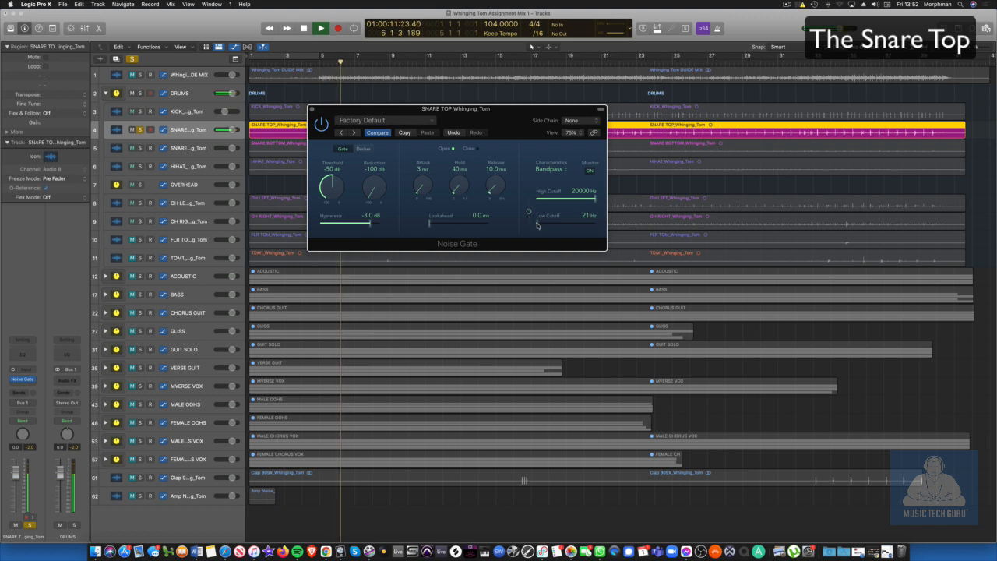
pyautogui.moveTo(537, 225); pyautogui.dragTo(572, 201)
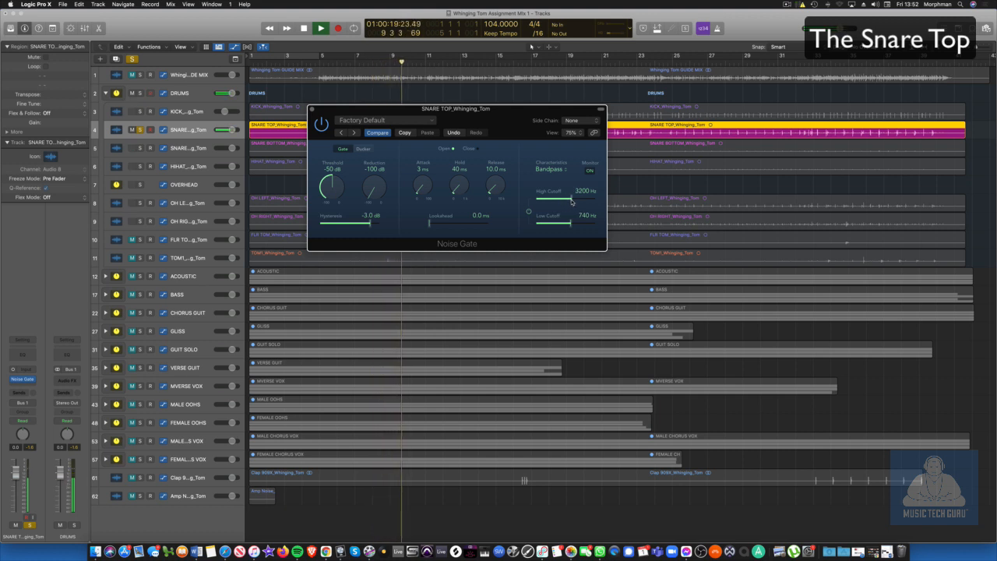
pyautogui.moveTo(570, 223); pyautogui.dragTo(579, 202)
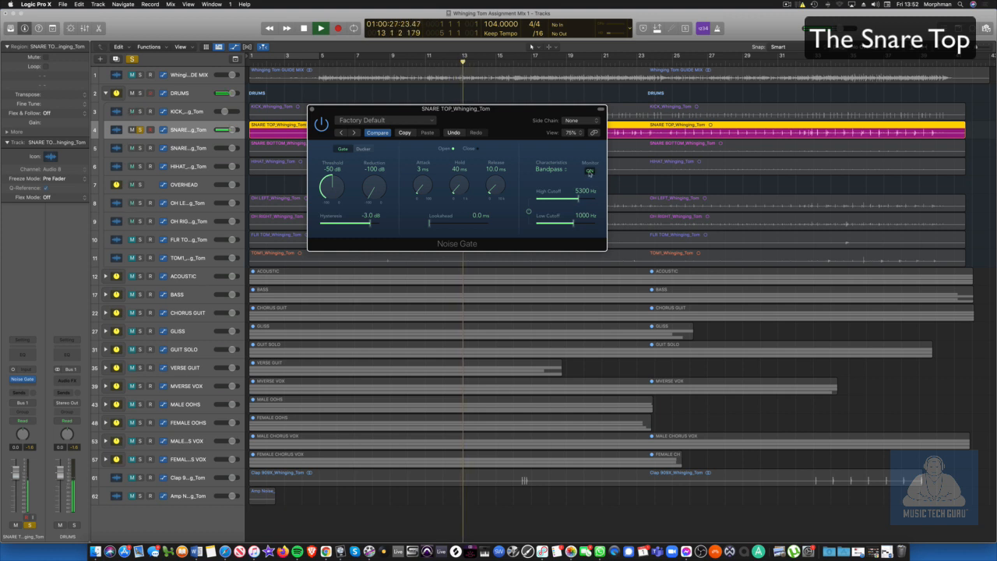
pyautogui.click(589, 169)
# Set the snare gate's threshold to -20 dB, attack 1 ms, hold 160 ms, release 31.1 ms, reduction -46 dB and lookahead 1.0 ms.
pyautogui.moveTo(329, 191); pyautogui.dragTo(334, 155)
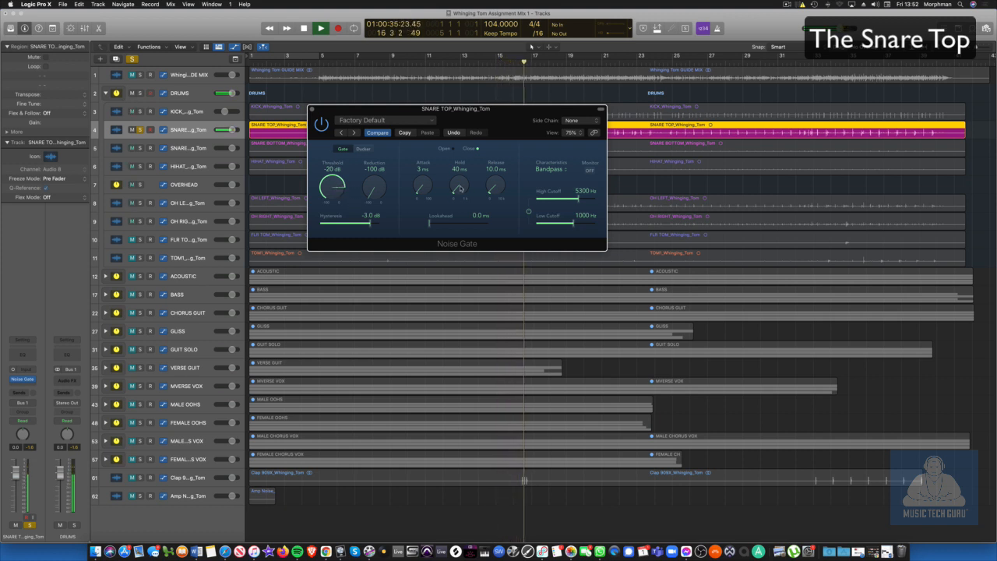
pyautogui.moveTo(459, 189); pyautogui.dragTo(421, 205)
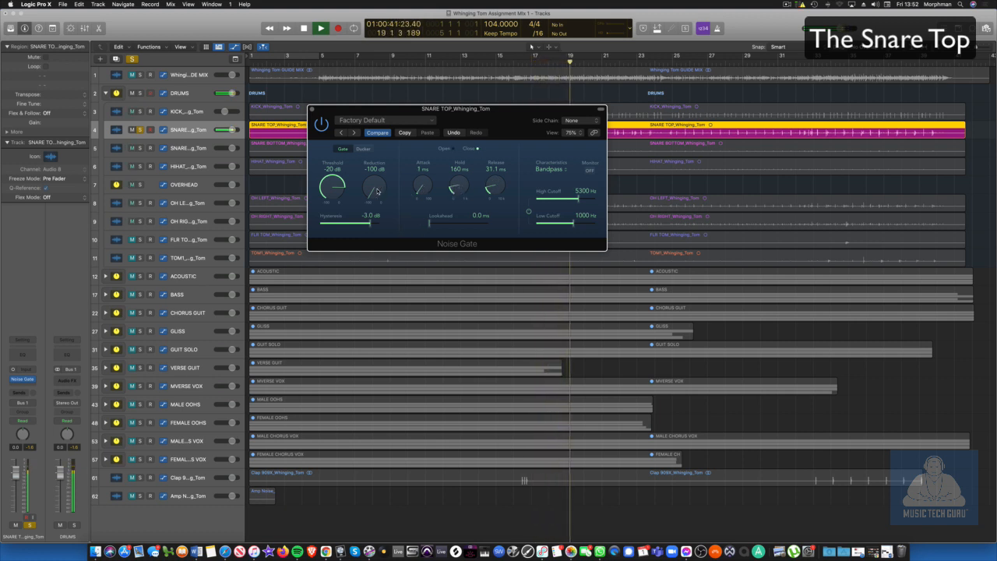
pyautogui.moveTo(373, 188); pyautogui.dragTo(373, 180)
pyautogui.moveTo(378, 139); pyautogui.dragTo(379, 131)
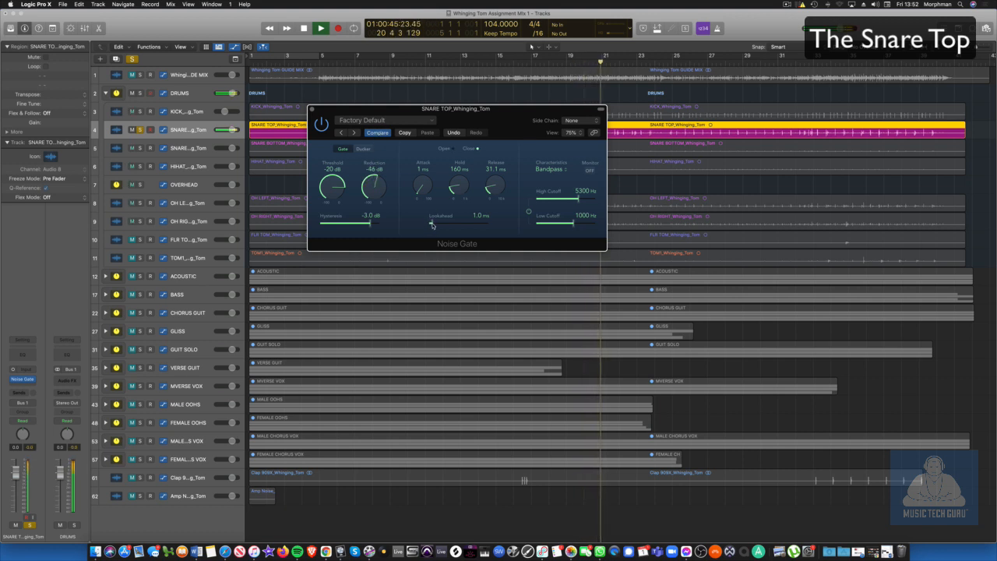
pyautogui.moveTo(429, 226); pyautogui.dragTo(429, 231)
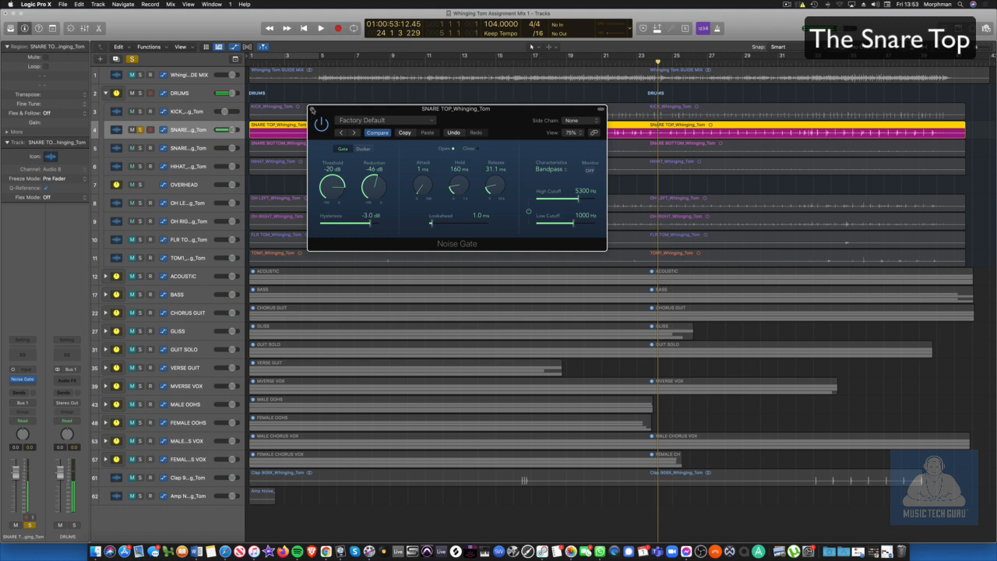
# Add a Channel EQ after the snare top's Noise Gate and enable a 48 dB/oct low cut at about 95 Hz.
pyautogui.click(312, 110)
pyautogui.click(30, 386)
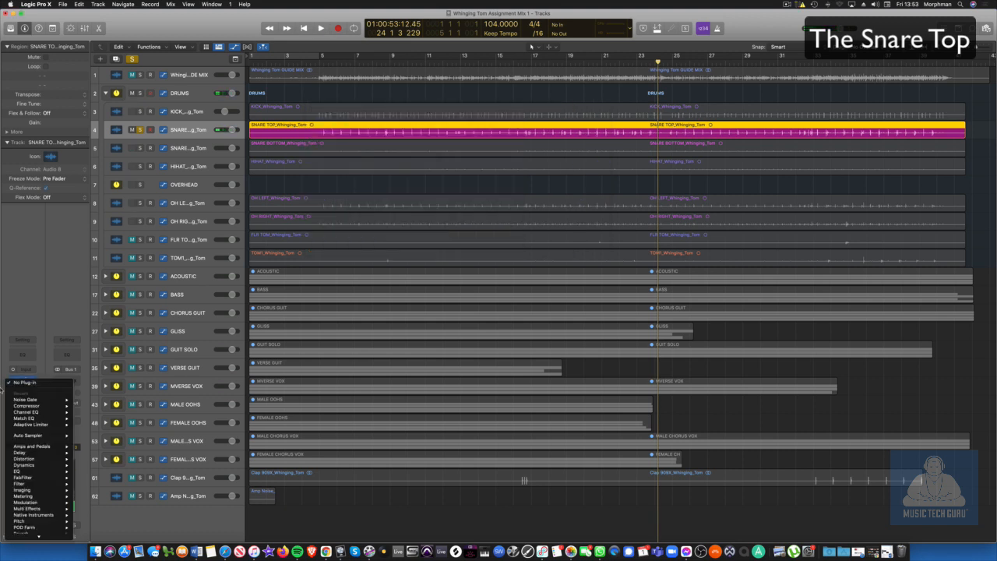
pyautogui.click(24, 398)
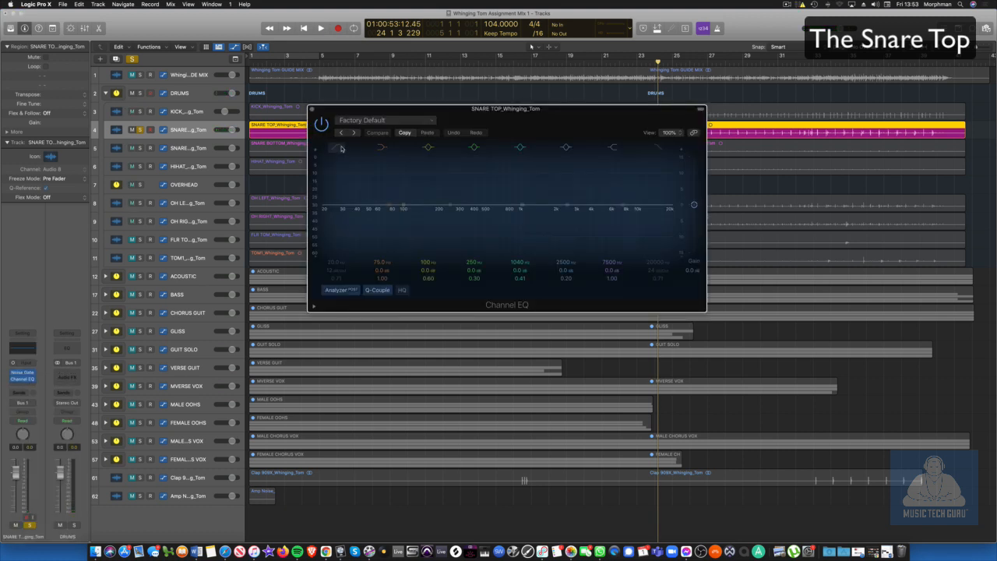
pyautogui.click(337, 147)
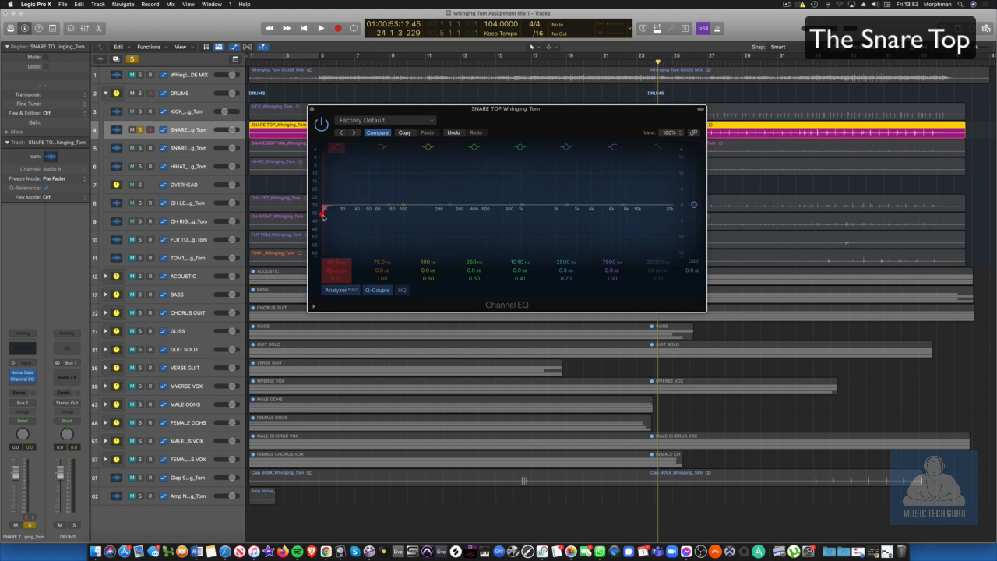
pyautogui.moveTo(323, 216); pyautogui.dragTo(402, 217)
# During playback, cut the snare top at 396 Hz by 2.9 dB with Q 3.40 and boost 2500 Hz by 2.3 dB with Q 2.30.
pyautogui.press('space')
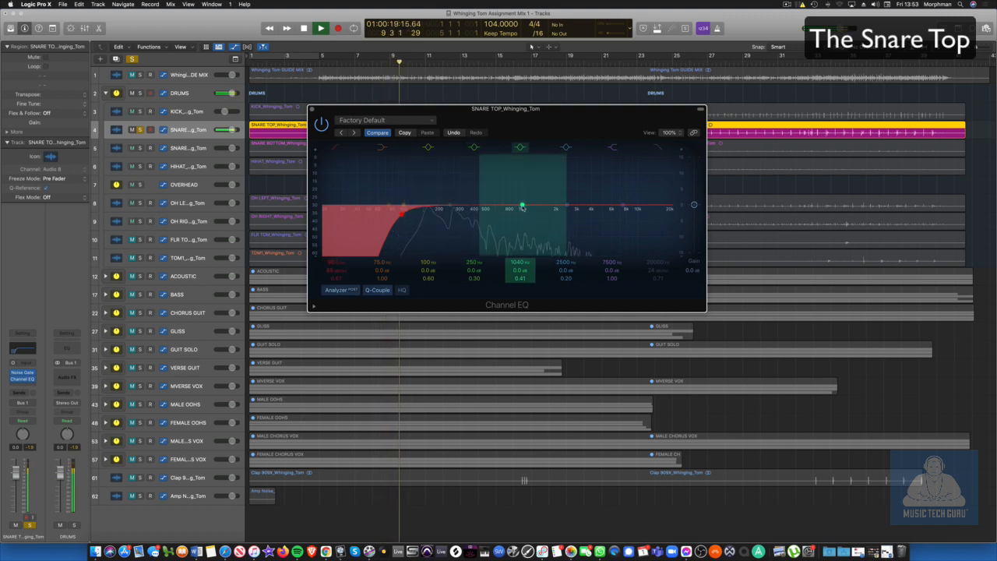
pyautogui.moveTo(522, 207); pyautogui.dragTo(475, 213)
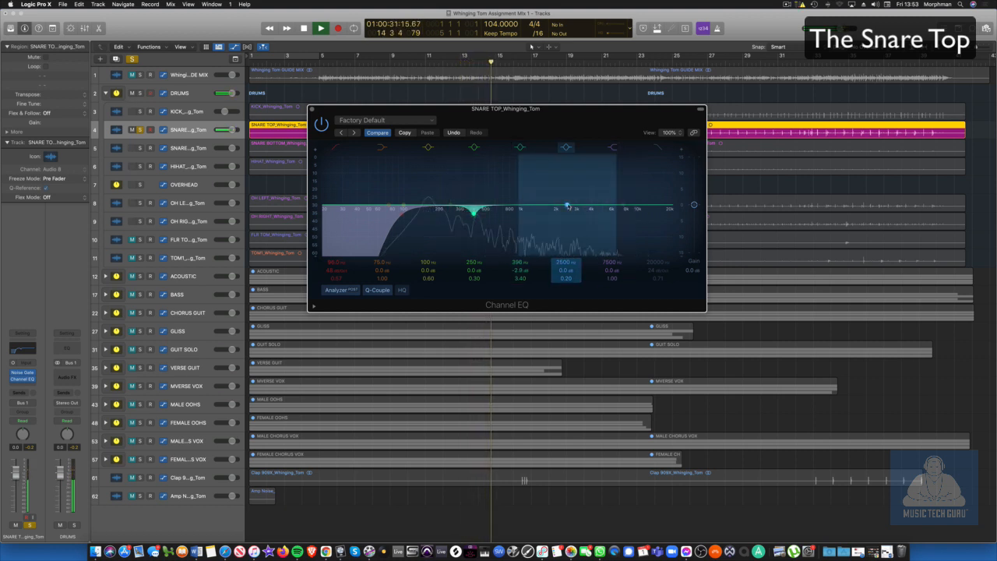
pyautogui.moveTo(567, 207); pyautogui.dragTo(571, 201)
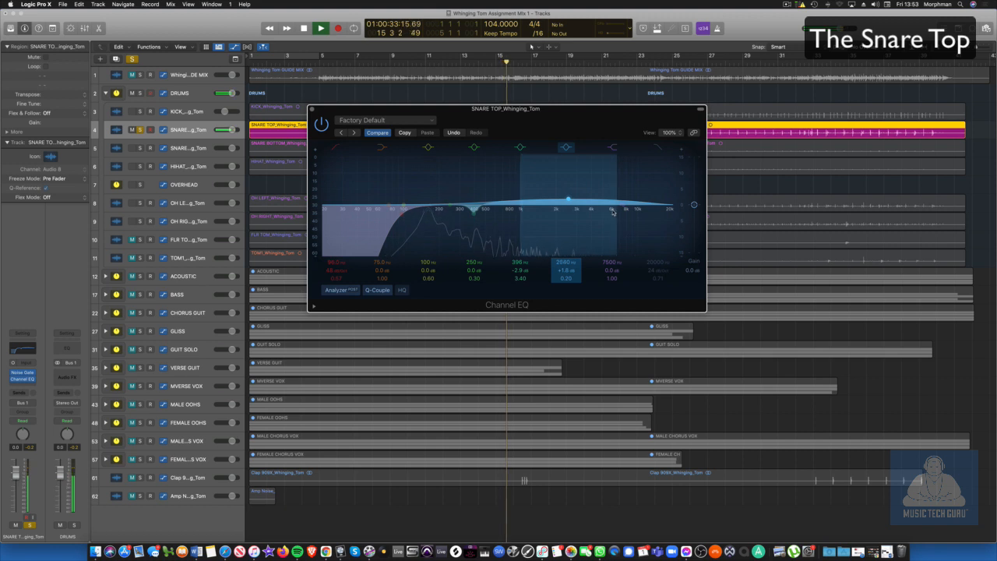
pyautogui.moveTo(613, 212); pyautogui.dragTo(610, 211)
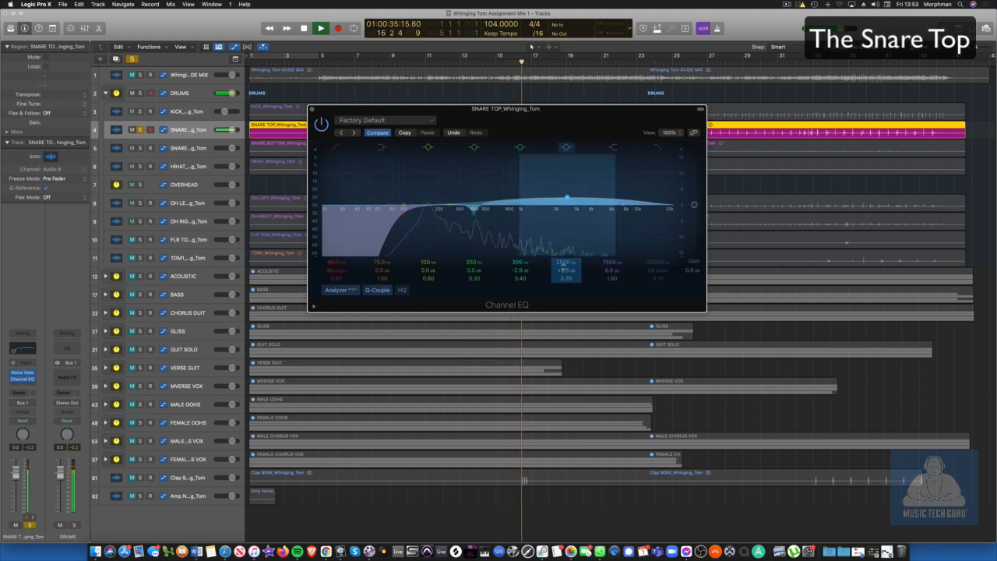
pyautogui.moveTo(557, 278); pyautogui.dragTo(555, 264)
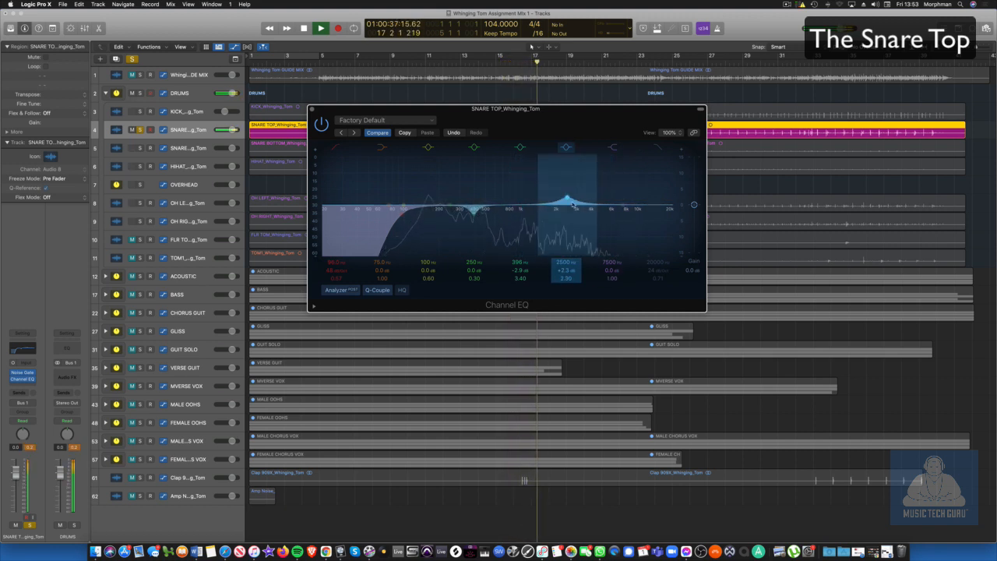
# Enable a 24 dB/oct high cut at 11600 Hz in the snare top's Channel EQ.
pyautogui.moveTo(568, 200)
pyautogui.mouseDown()
pyautogui.moveTo(563, 173)
pyautogui.moveTo(538, 173)
pyautogui.moveTo(571, 173)
pyautogui.moveTo(569, 199)
pyautogui.mouseUp()
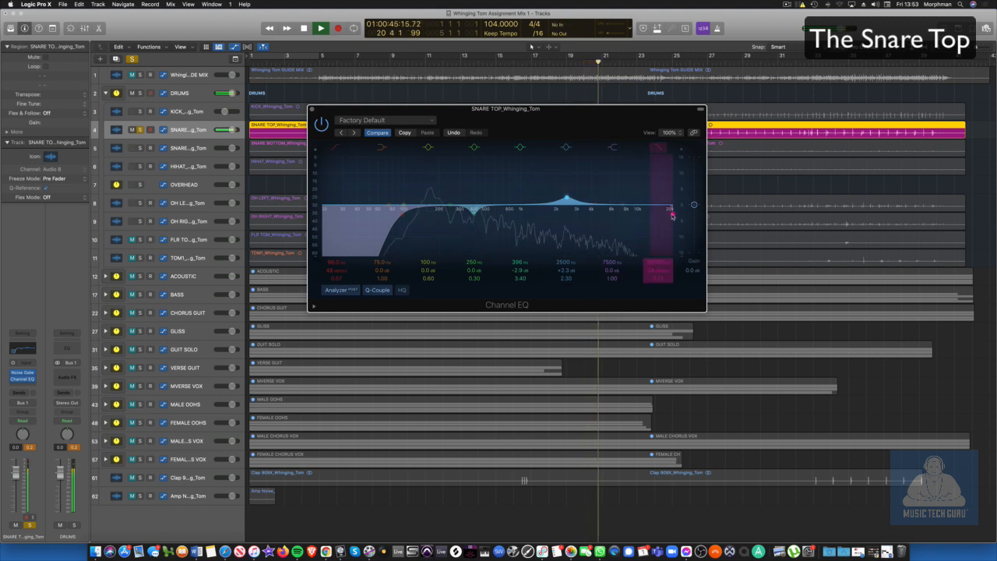
pyautogui.moveTo(666, 206); pyautogui.dragTo(644, 217)
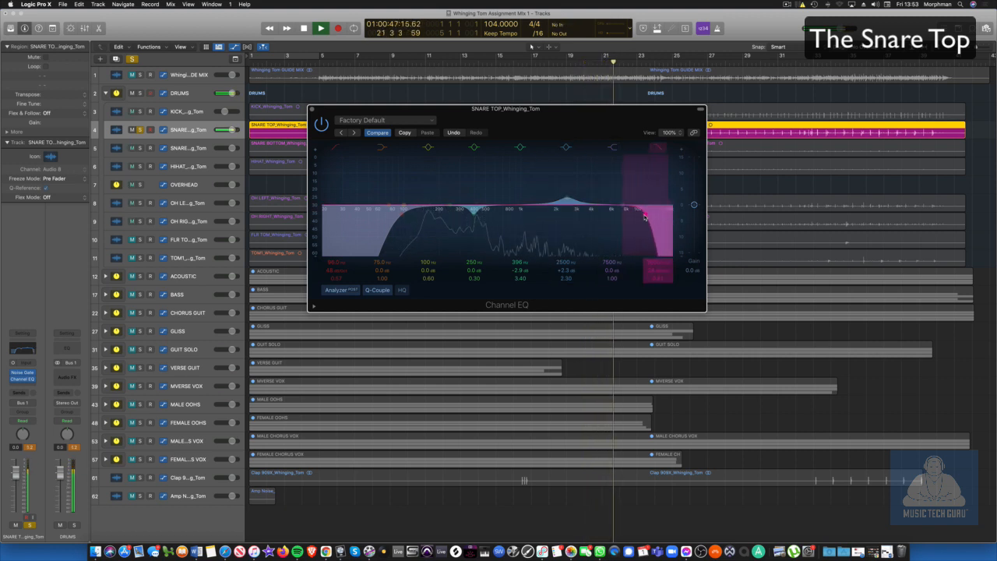
# Add a mono Compressor after the snare top's Channel EQ and switch it to the Studio FET model.
pyautogui.click(33, 388)
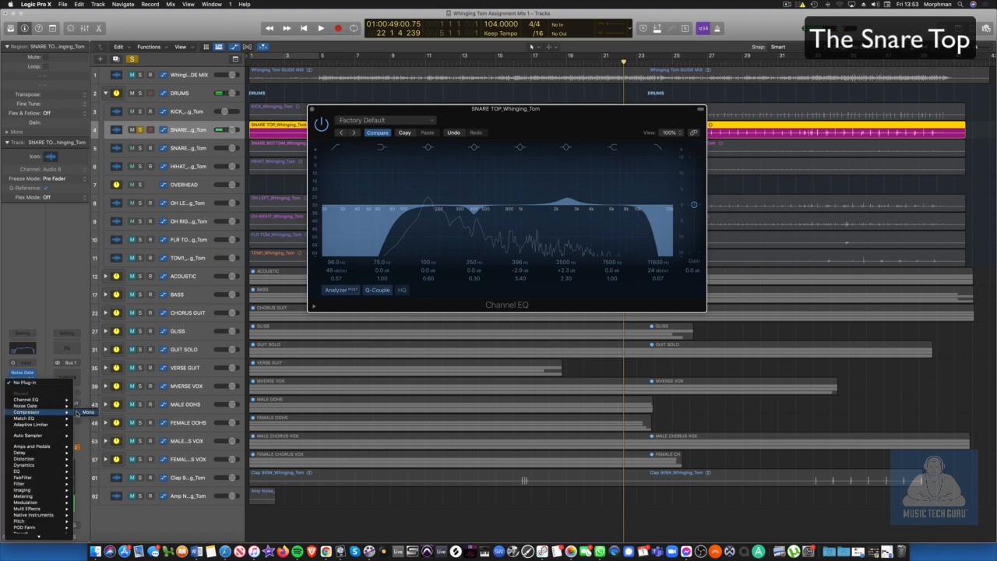
pyautogui.click(87, 411)
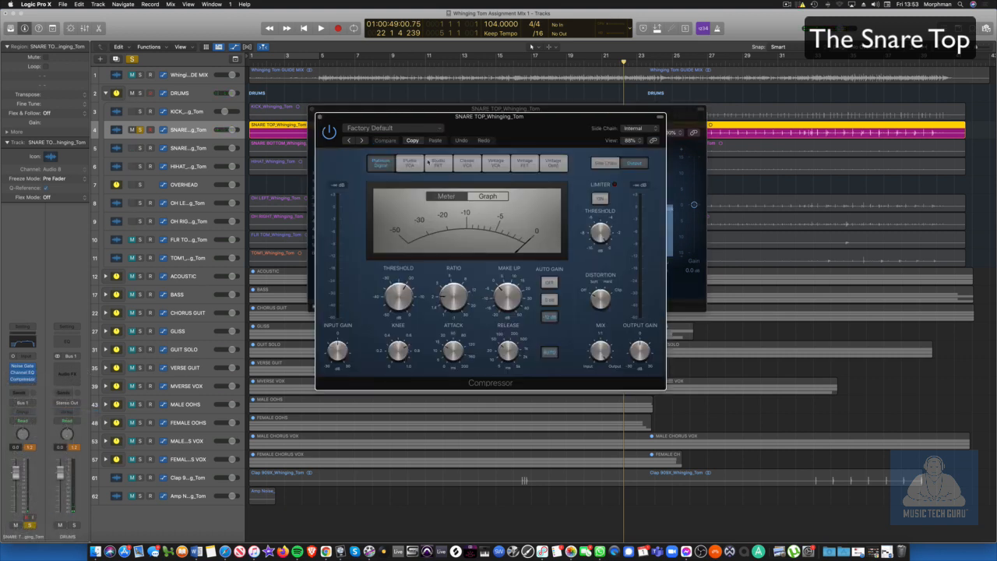
pyautogui.click(438, 163)
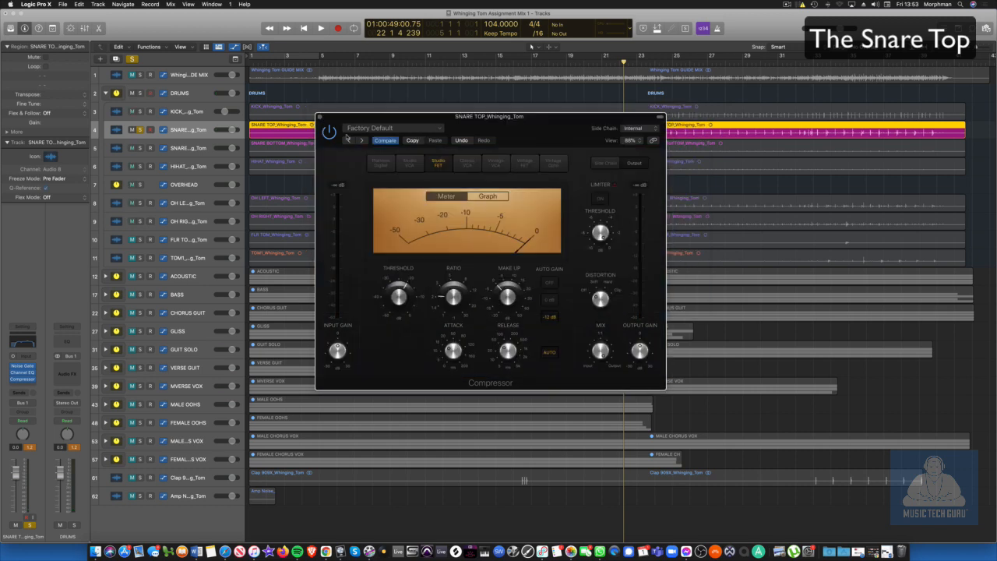
# During playback, adjust the snare top compressor's threshold and ratio and set its release to about 180 ms.
pyautogui.press('space')
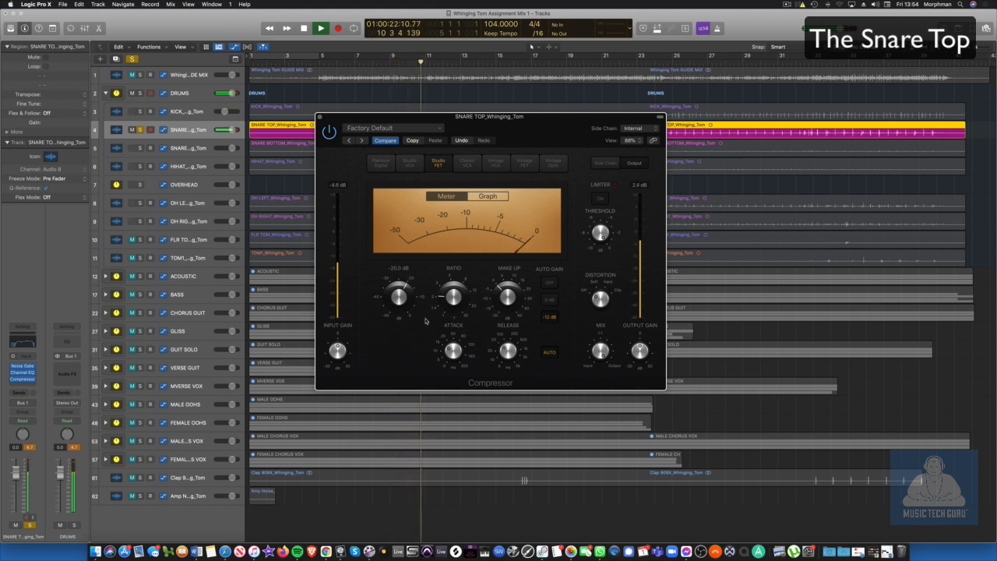
pyautogui.moveTo(399, 297); pyautogui.dragTo(404, 302)
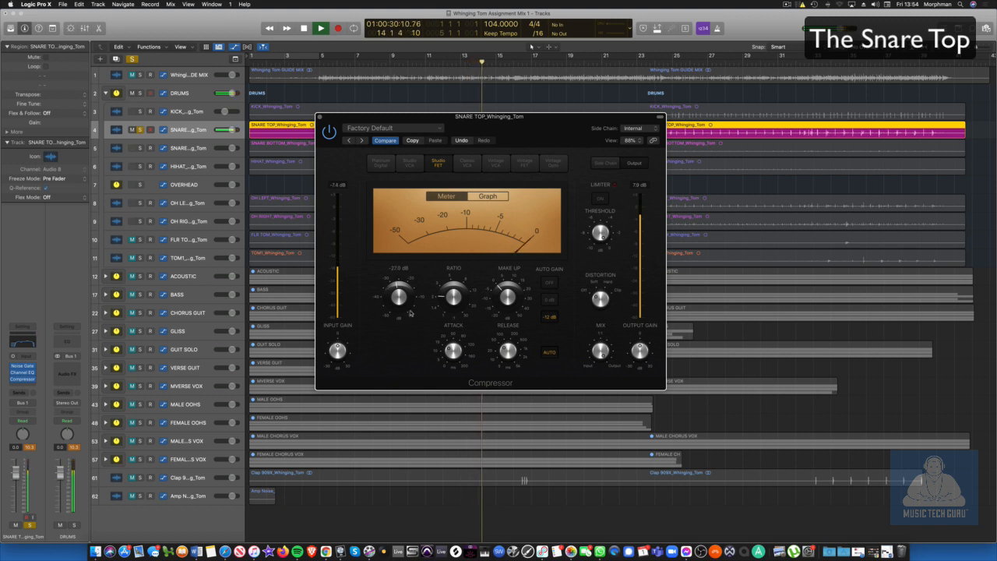
pyautogui.moveTo(412, 289); pyautogui.dragTo(411, 284)
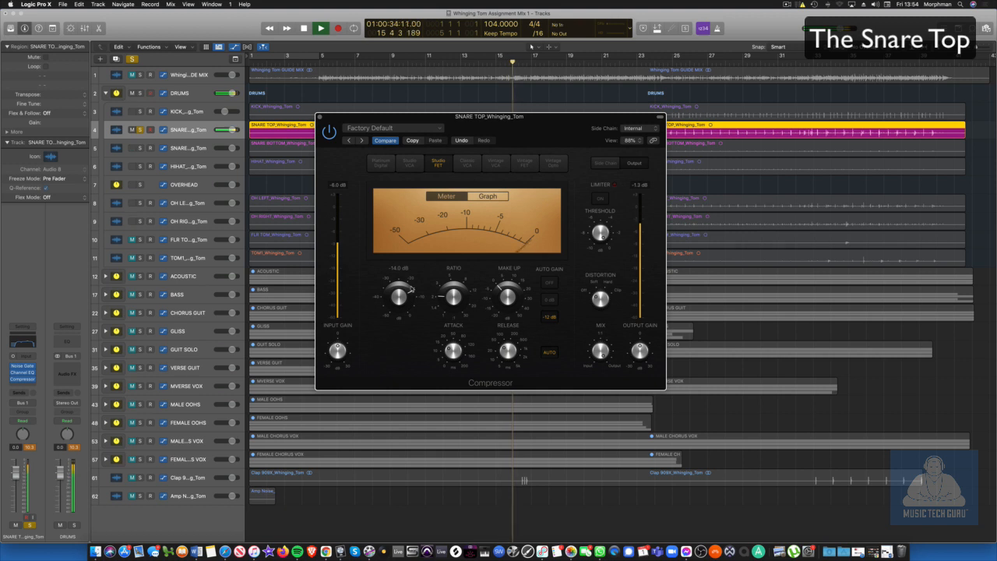
pyautogui.moveTo(511, 350); pyautogui.dragTo(510, 330)
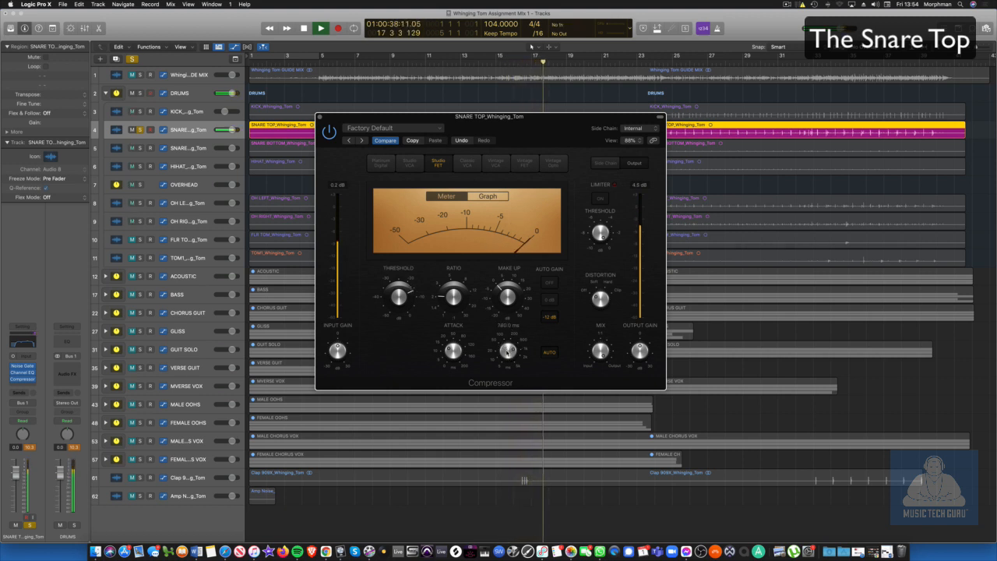
pyautogui.moveTo(454, 300); pyautogui.dragTo(399, 295)
# Reset the snare top's peak reading, lower its channel fader to about -4.1 dB and stop playback.
pyautogui.click(29, 447)
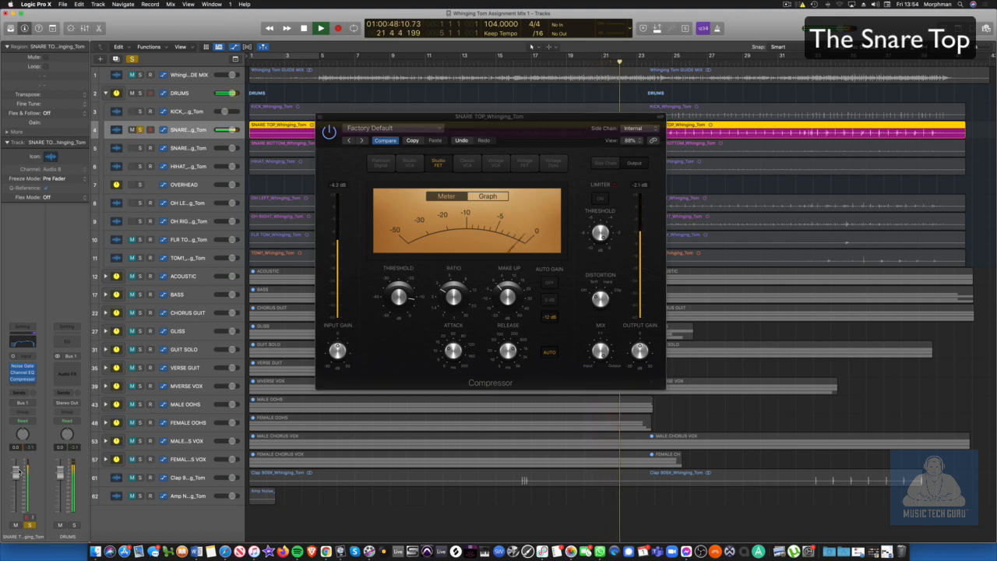
pyautogui.moveTo(18, 472); pyautogui.dragTo(17, 482)
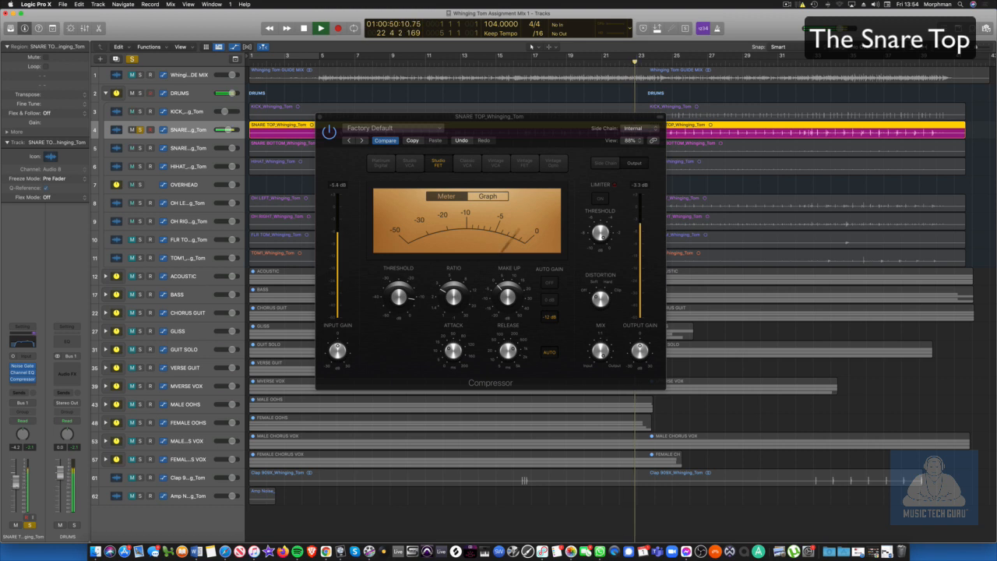
pyautogui.press('space')
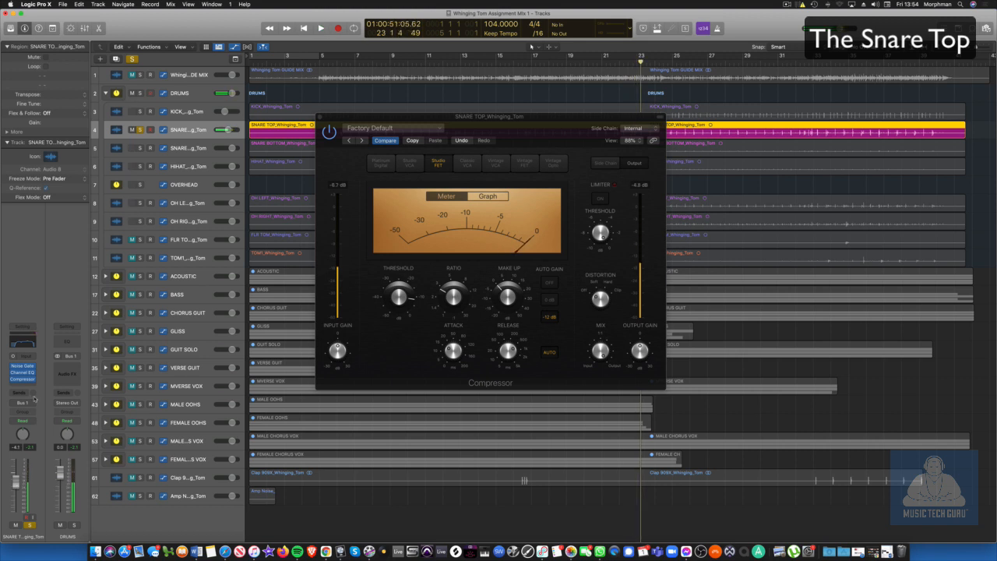
# Send the snare top to Bus 14 and insert a mono-to-stereo ChromaVerb on its aux channel.
pyautogui.click(24, 395)
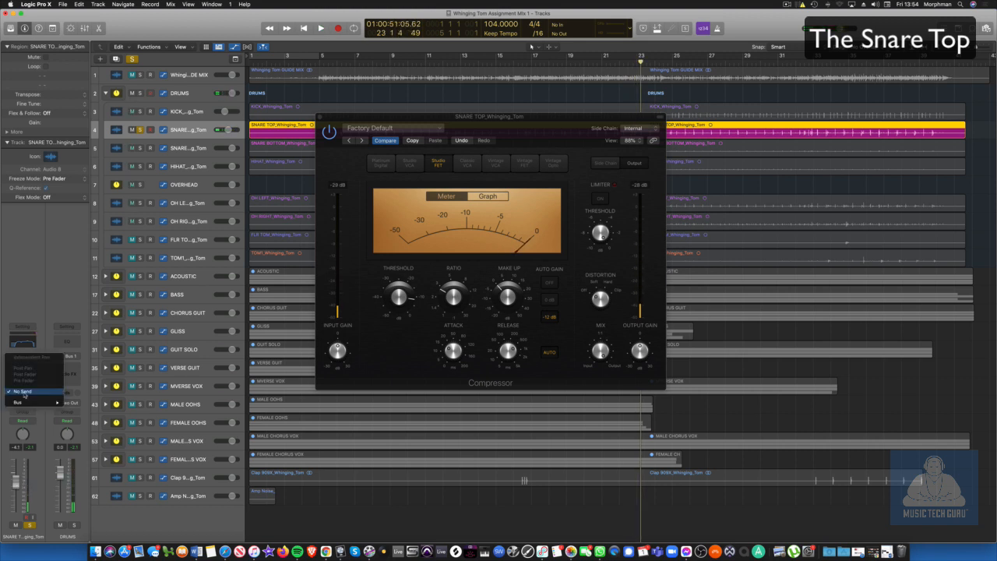
pyautogui.moveTo(25, 402)
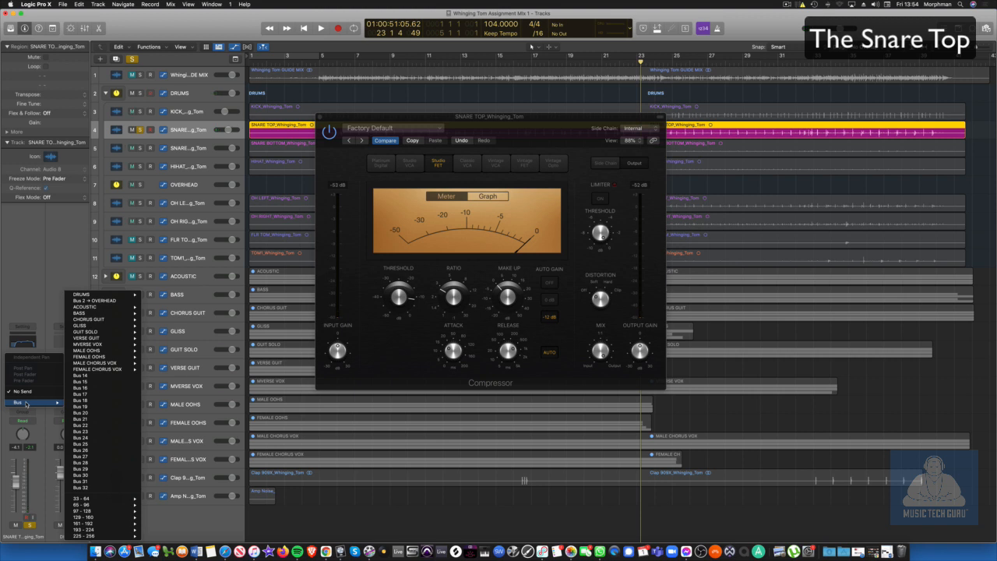
pyautogui.click(91, 376)
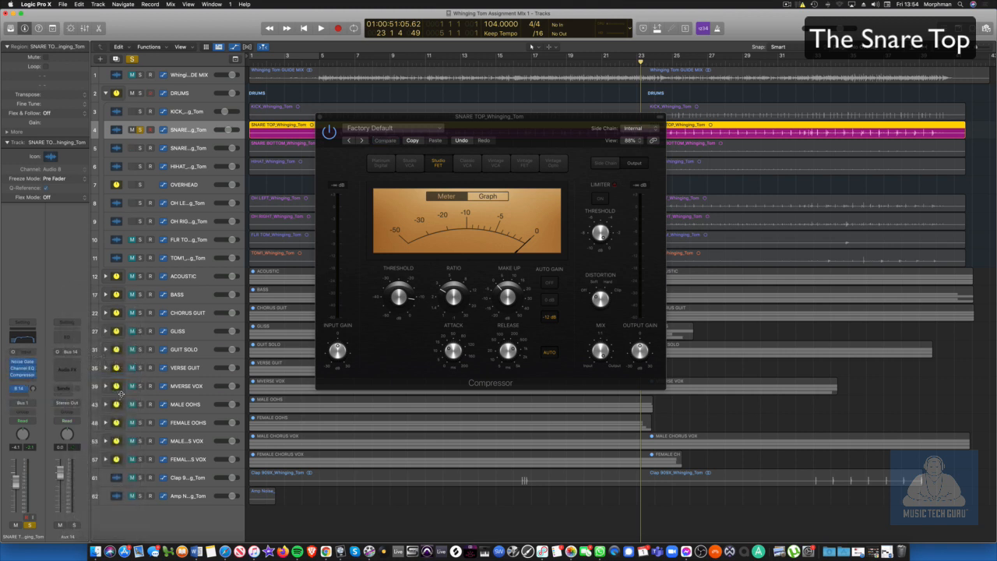
pyautogui.click(76, 364)
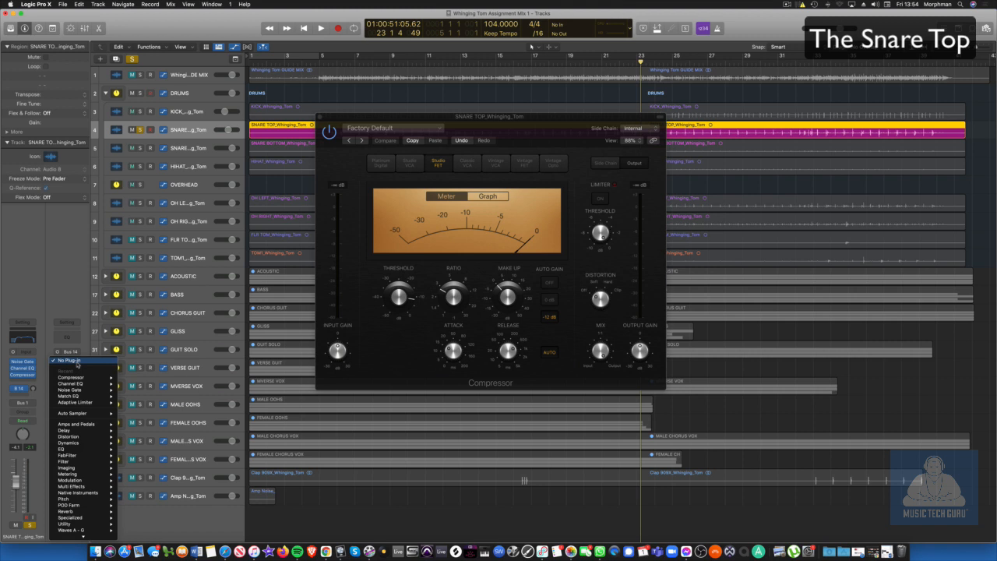
pyautogui.moveTo(70, 513)
pyautogui.moveTo(157, 514)
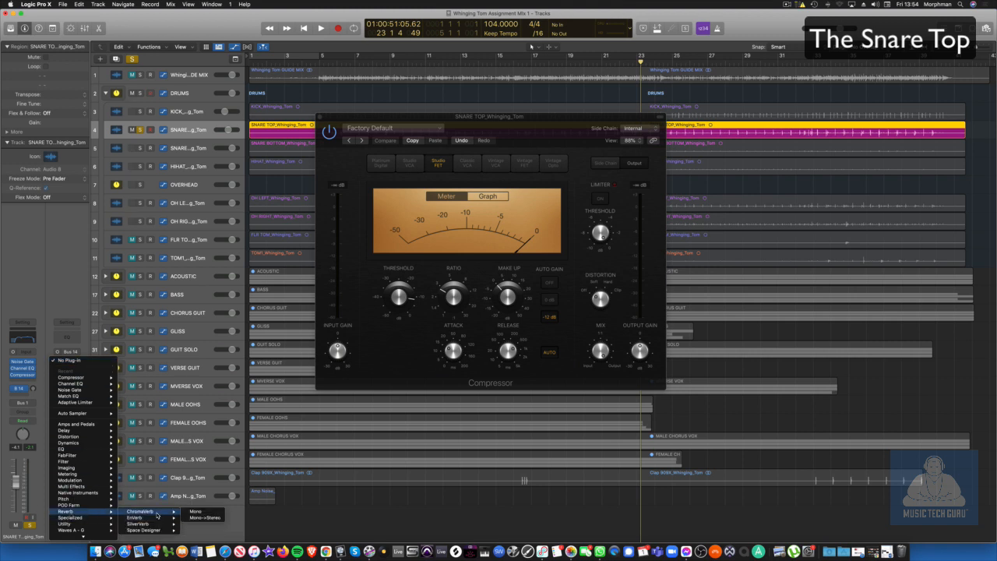
pyautogui.click(200, 518)
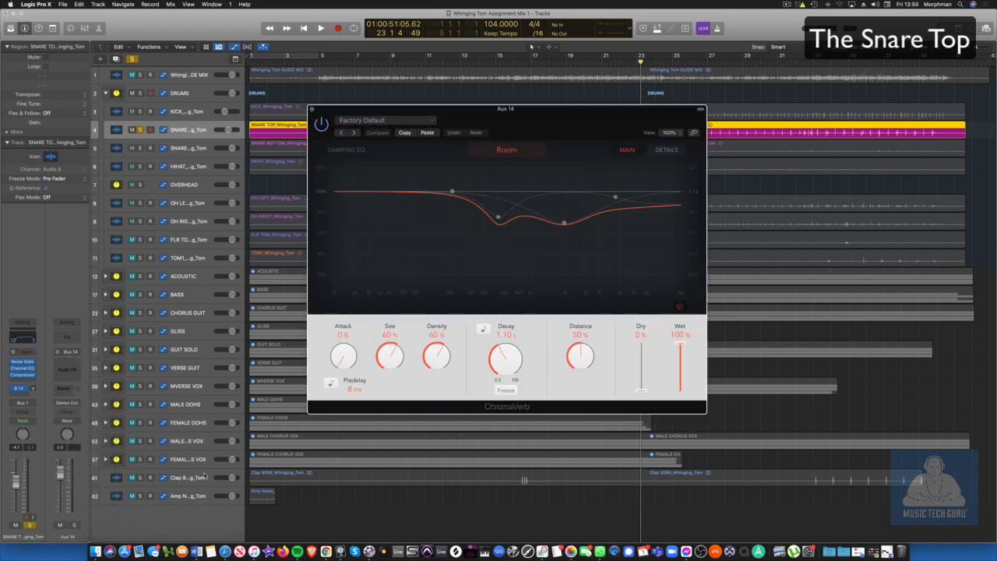
# Set ChromaVerb's attack to 9 %, decay to 2.00 s and size to 42 %, adjusting the snare top's Bus 14 send level during playback.
pyautogui.click(425, 122)
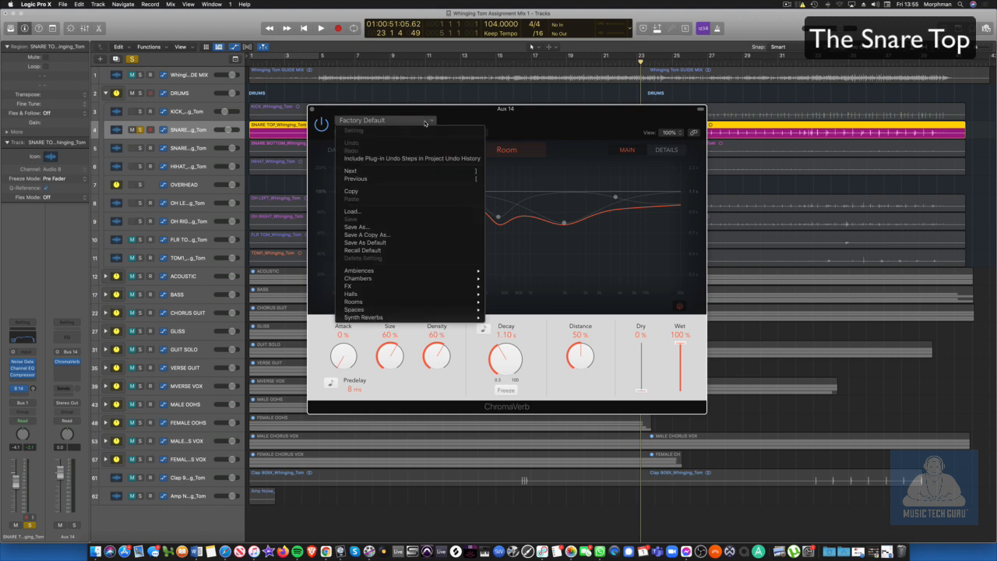
pyautogui.click(425, 123)
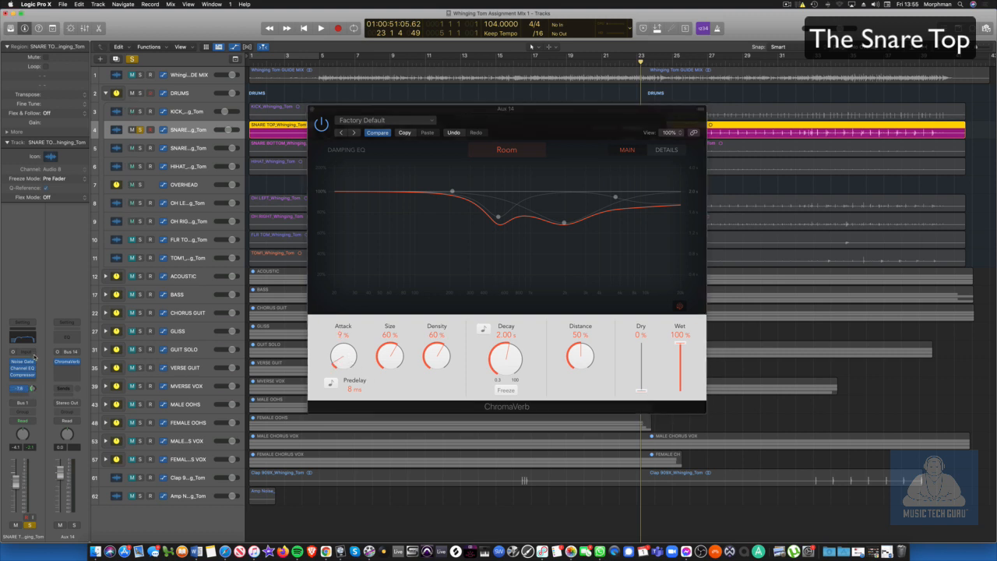
pyautogui.press('space')
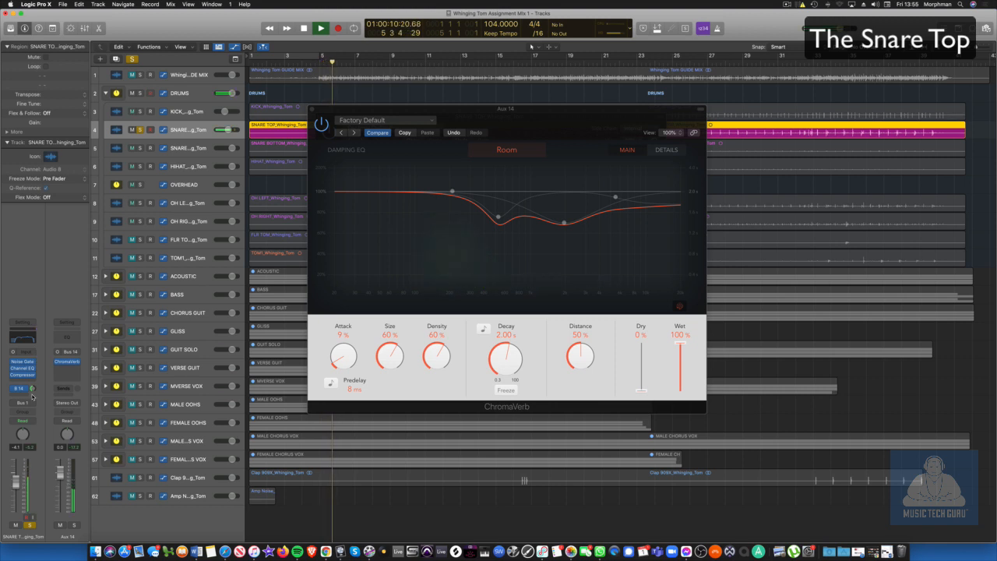
pyautogui.moveTo(32, 389); pyautogui.dragTo(32, 395)
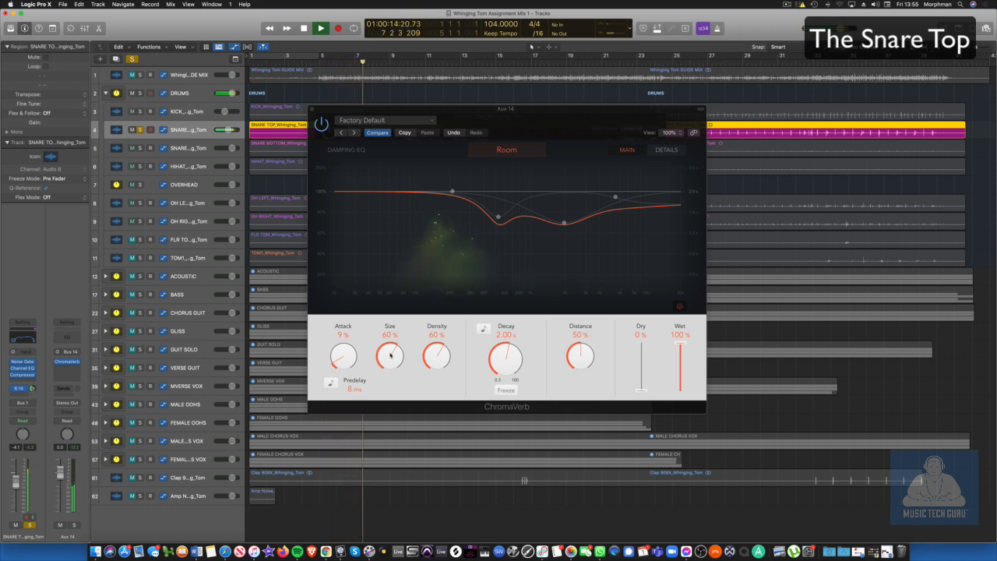
pyautogui.moveTo(390, 355); pyautogui.dragTo(388, 361)
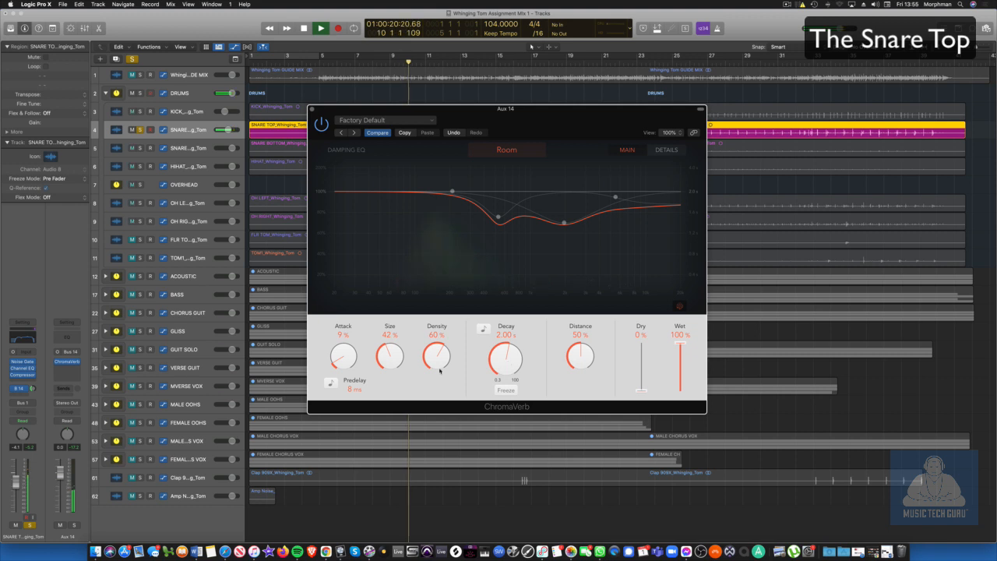
# Add a Channel EQ after ChromaVerb with a low cut just under 400 Hz and a high cut just under 7 kHz, then close the plug-in windows.
pyautogui.click(67, 337)
pyautogui.click(352, 163)
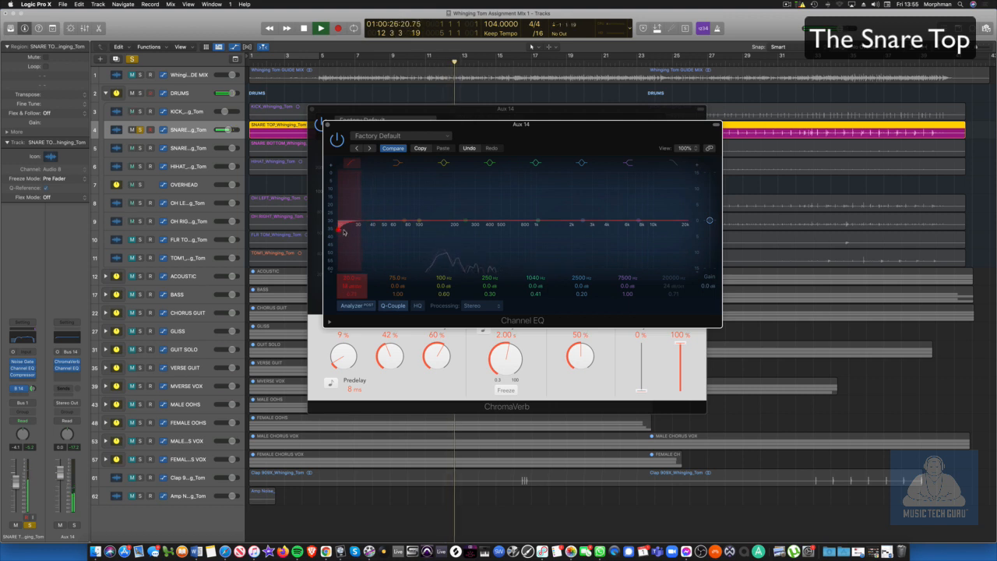
pyautogui.moveTo(337, 229); pyautogui.dragTo(489, 241)
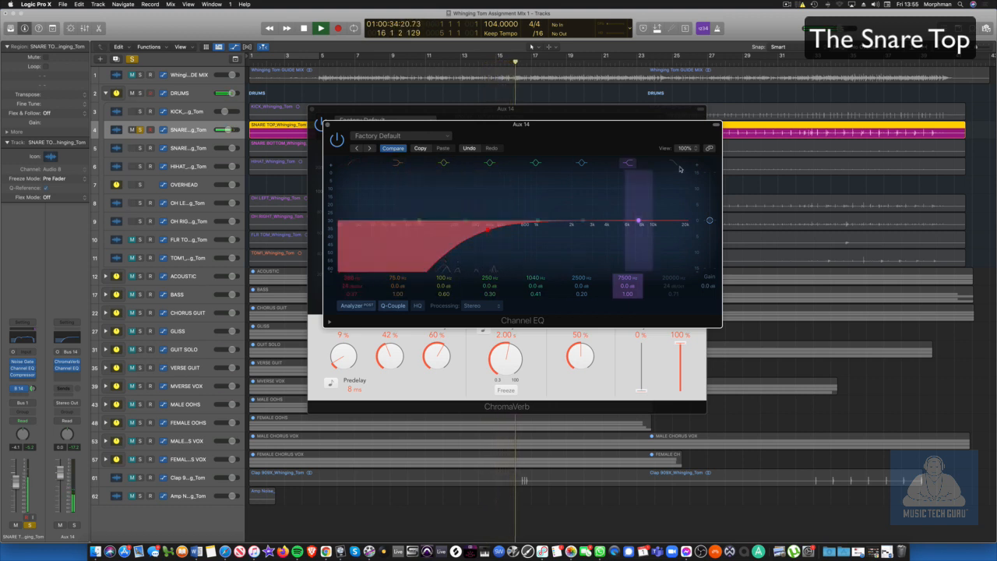
pyautogui.moveTo(685, 228); pyautogui.dragTo(631, 231)
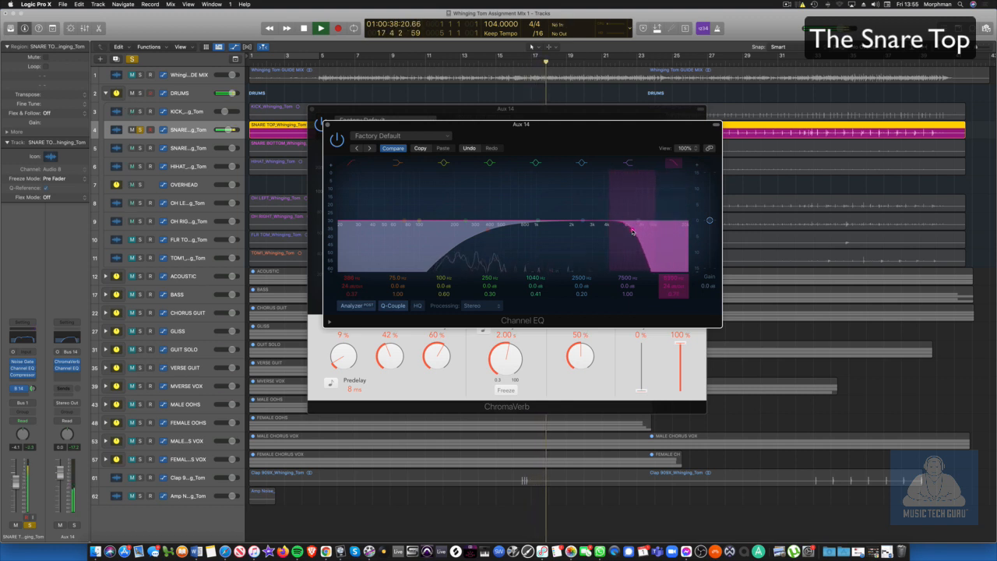
pyautogui.click(328, 125)
pyautogui.click(313, 109)
pyautogui.press('space')
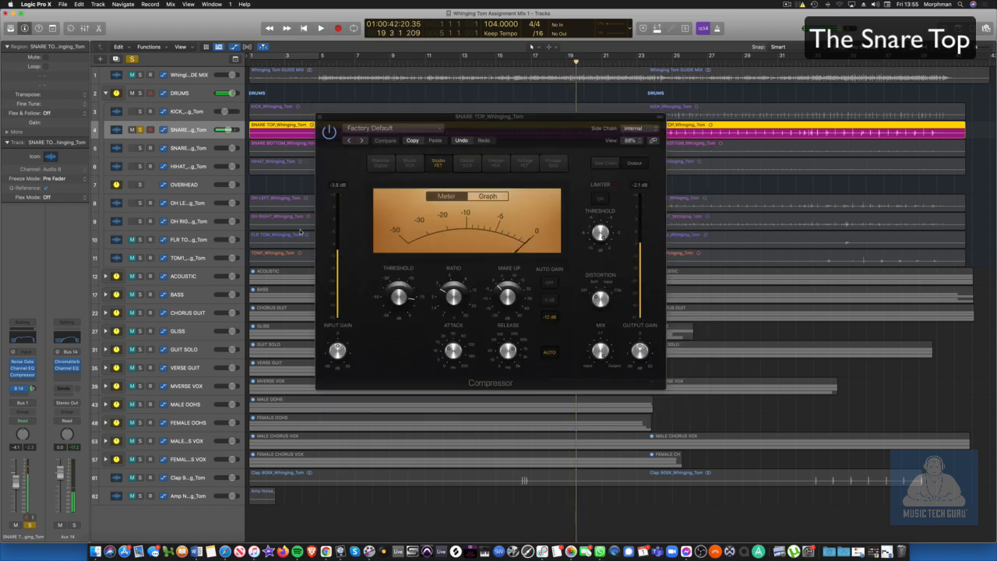
pyautogui.click(319, 117)
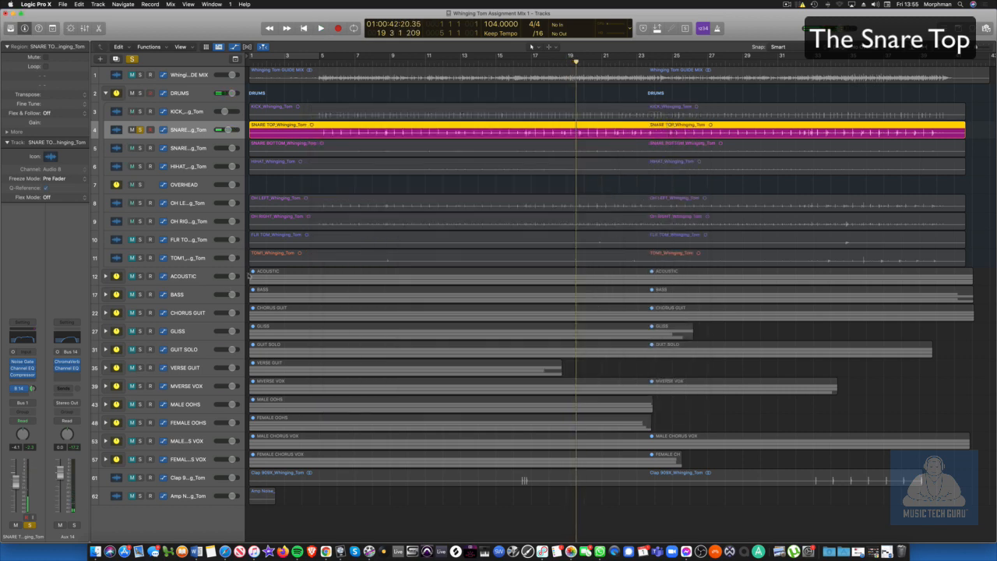
# Audition the kick and snare top soloed together, lower the snare top's fader slightly, and clear the solos.
pyautogui.click(141, 130)
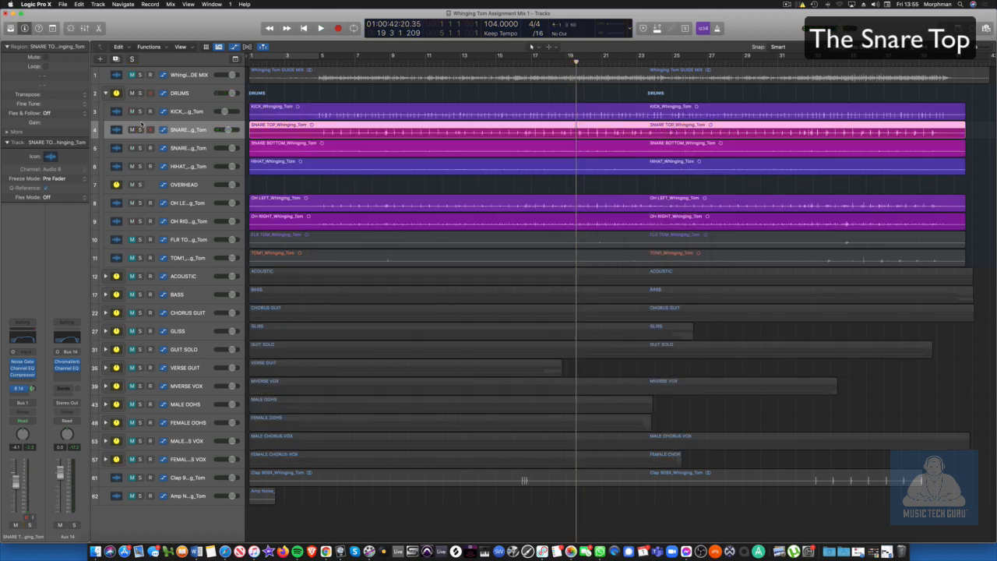
pyautogui.click(140, 111)
pyautogui.press('space')
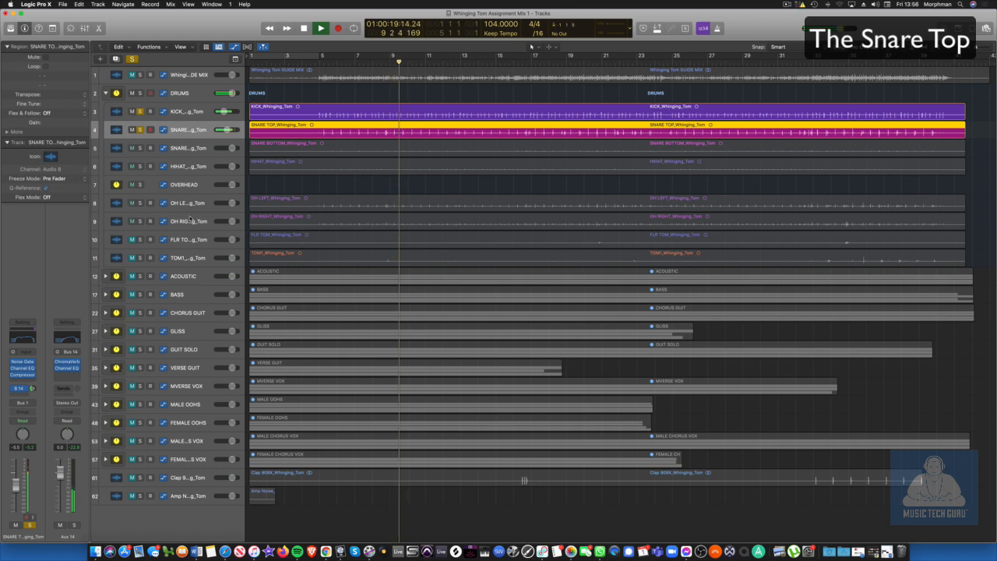
pyautogui.press('space')
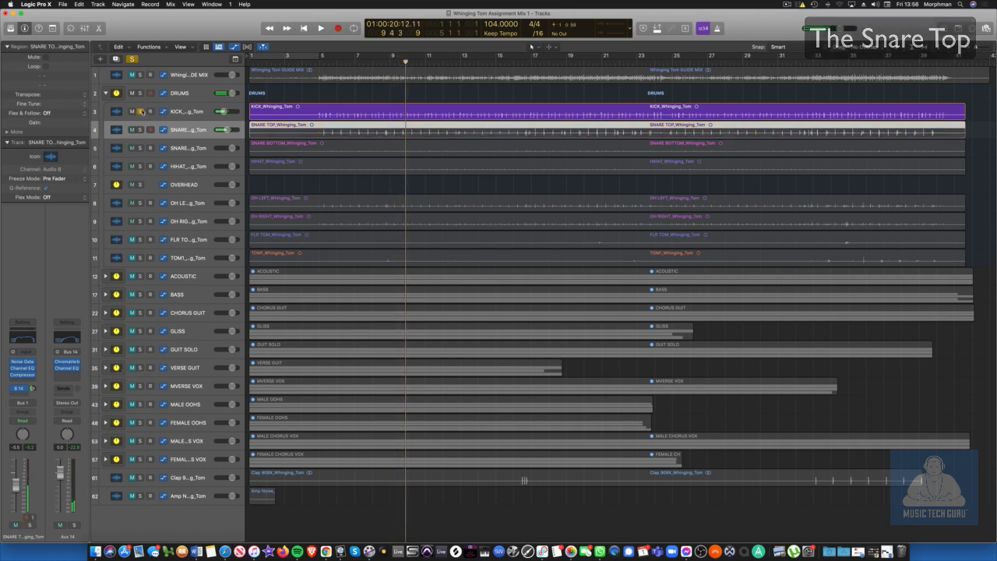
pyautogui.click(140, 111)
# Insert a mono Noise Gate on the snare bottom track and solo that track.
pyautogui.click(189, 148)
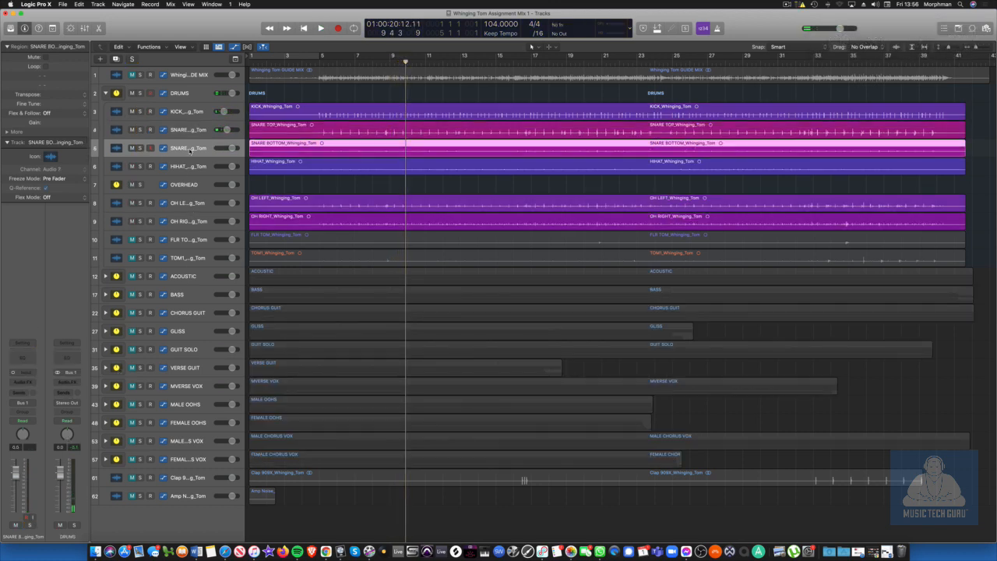
pyautogui.click(31, 382)
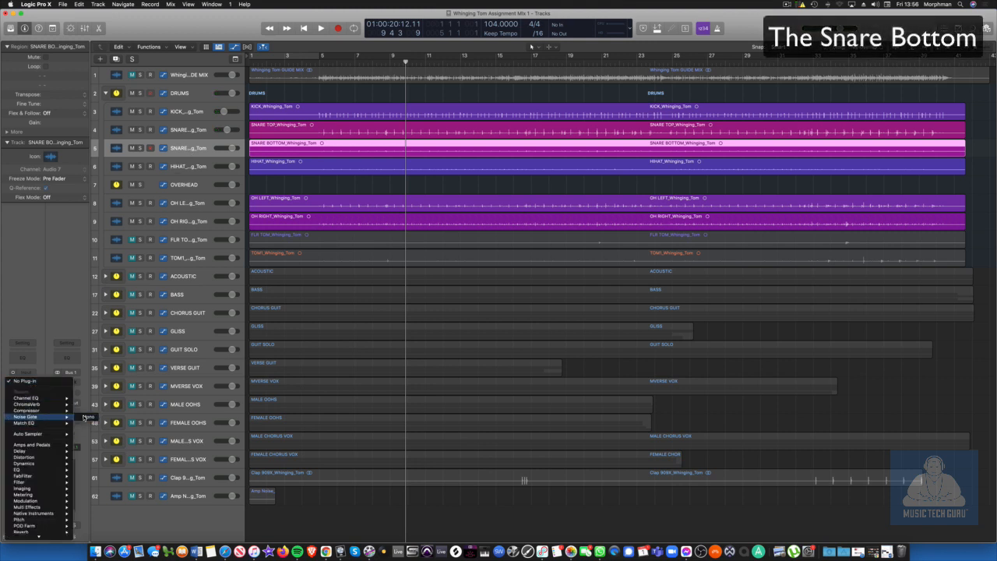
pyautogui.click(86, 417)
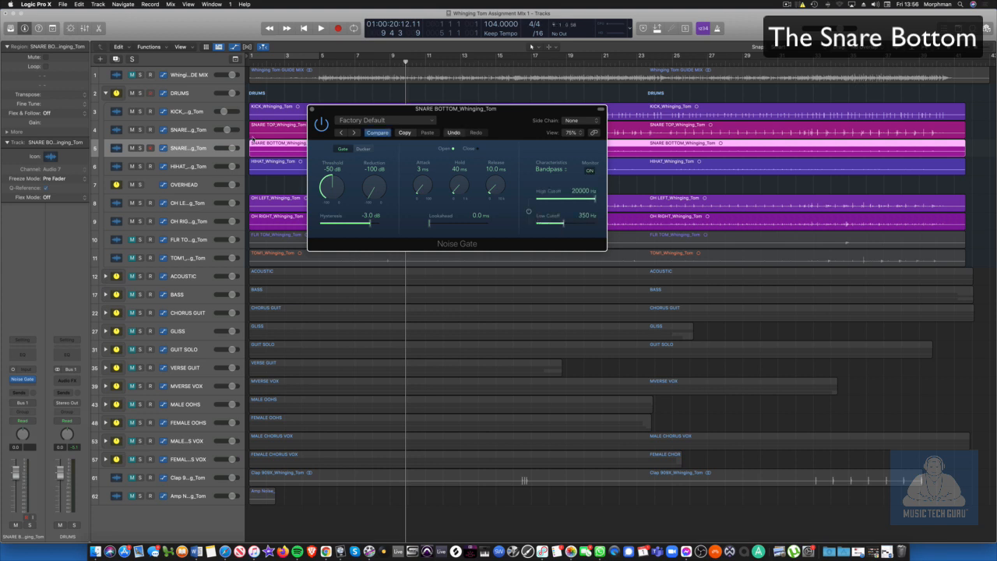
pyautogui.click(133, 148)
pyautogui.click(139, 148)
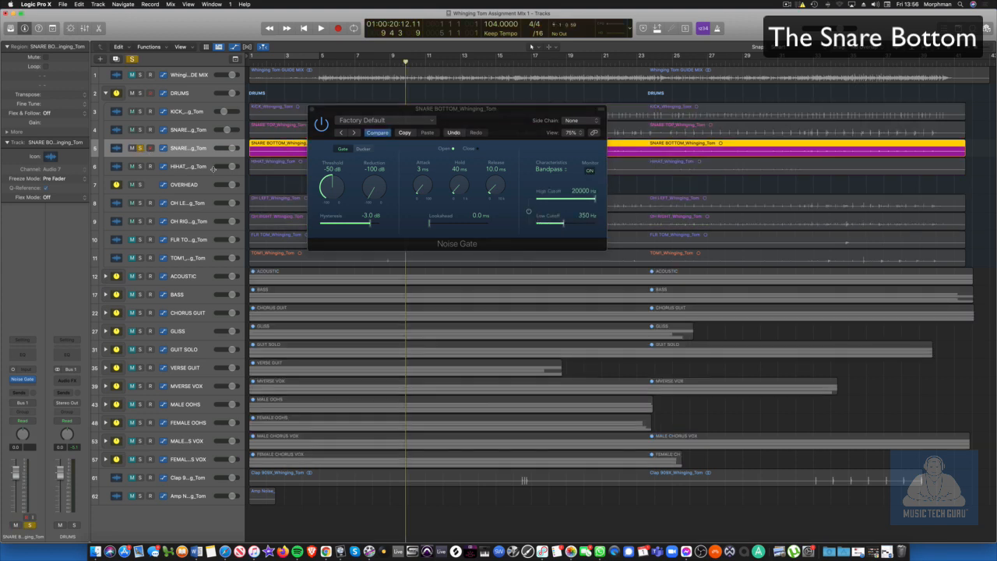
# During playback, set the Noise Gate's low cutoff to 940 Hz and high cutoff to 12600 Hz, then switch its monitor off.
pyautogui.press('space')
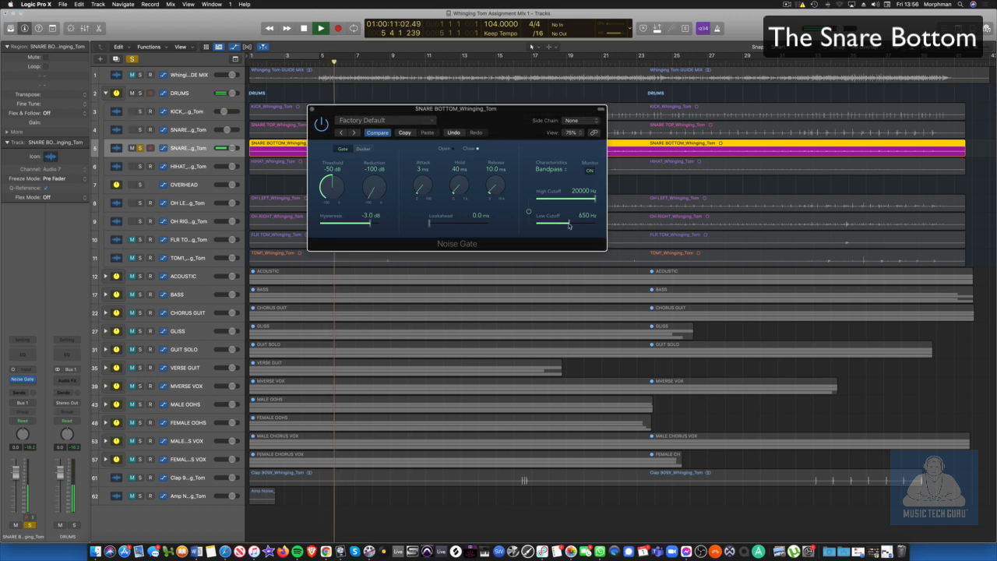
pyautogui.moveTo(570, 225); pyautogui.dragTo(588, 204)
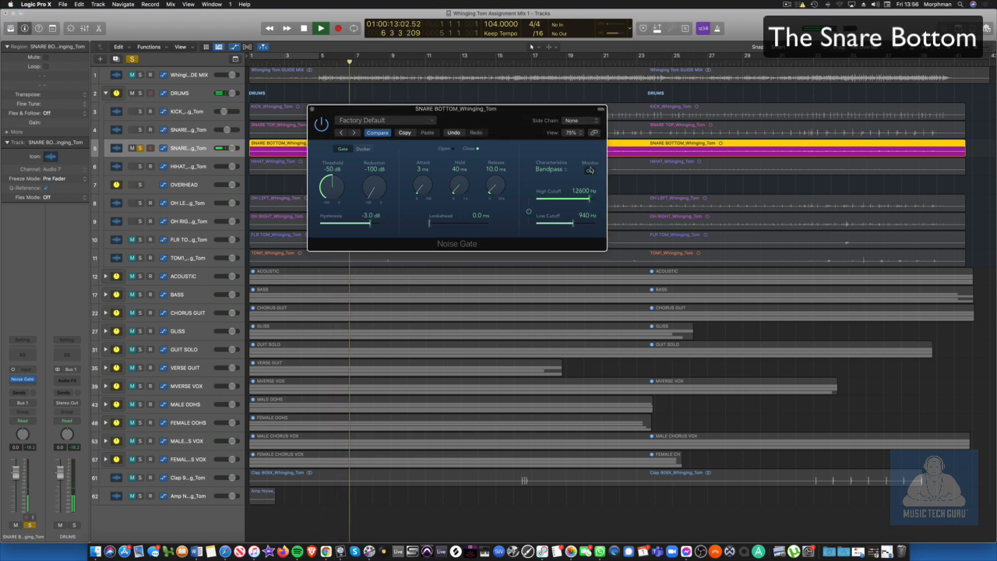
pyautogui.click(590, 170)
# Set the Noise Gate's threshold to -33 dB, attack to 1 ms, hold to 90 ms, release to 42.8 ms and lookahead to 1.2 ms.
pyautogui.moveTo(330, 194); pyautogui.dragTo(331, 170)
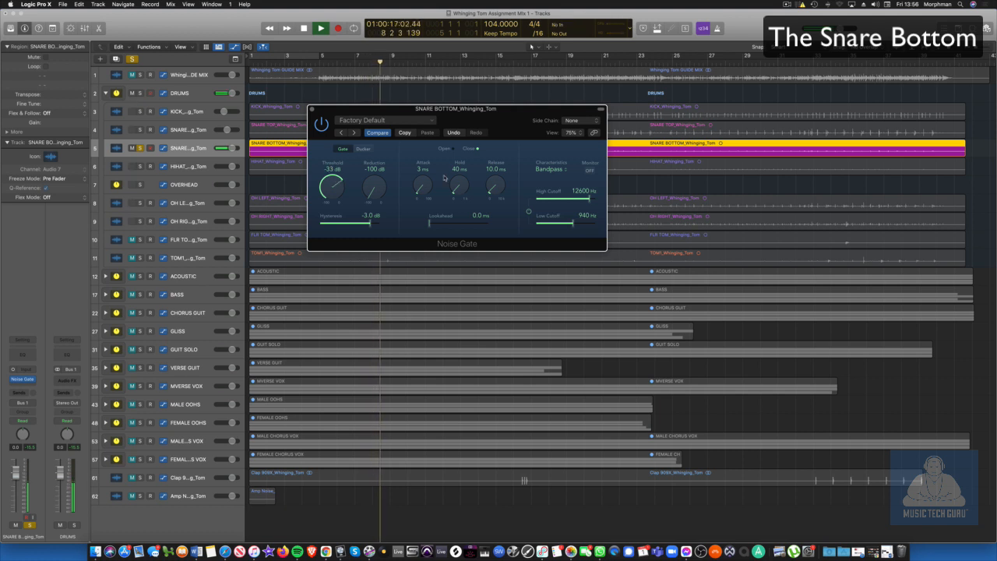
pyautogui.moveTo(459, 192); pyautogui.dragTo(498, 171)
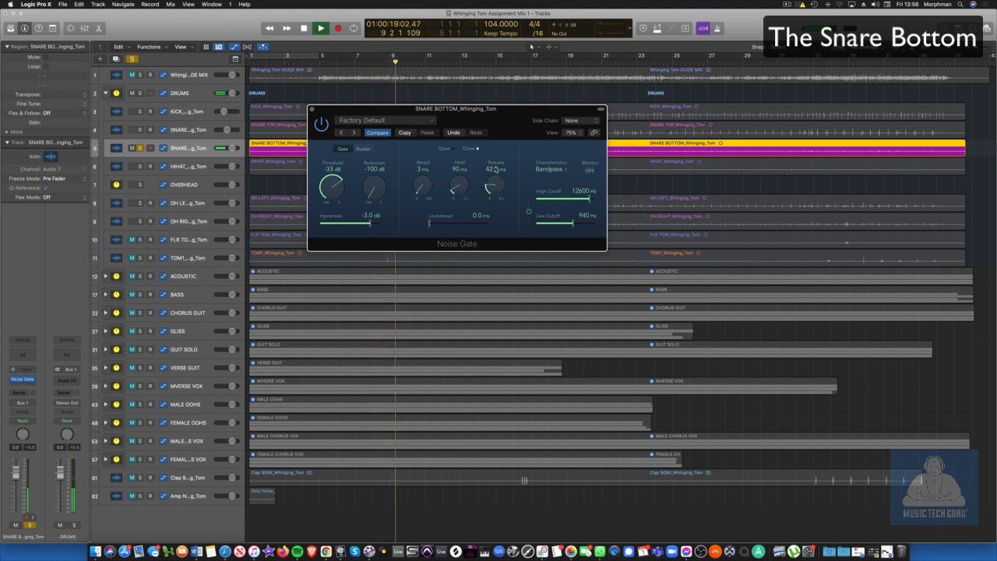
pyautogui.moveTo(422, 184); pyautogui.dragTo(425, 190)
pyautogui.moveTo(430, 225); pyautogui.dragTo(433, 224)
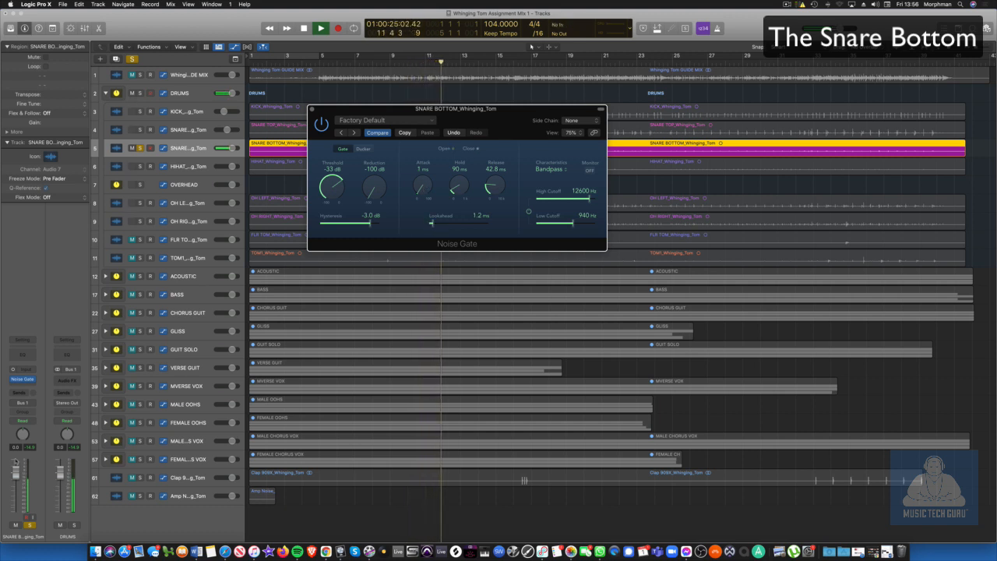
# Add a Channel EQ to the snare bottom with a 204 Hz low cut, 12500 Hz high cut and +2.4 dB boost at 4840 Hz.
pyautogui.click(23, 353)
pyautogui.press('space')
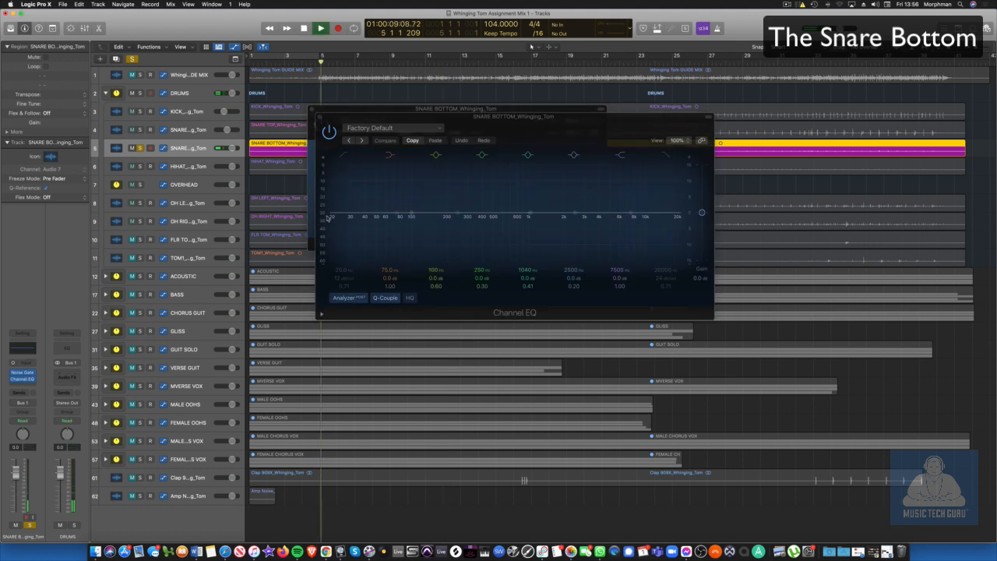
pyautogui.click(343, 156)
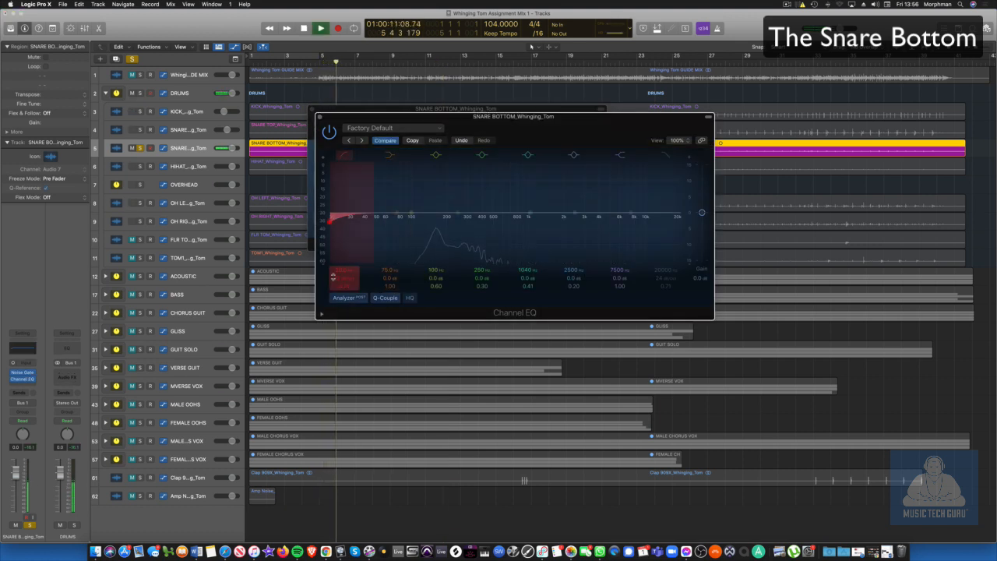
pyautogui.moveTo(330, 220); pyautogui.dragTo(449, 226)
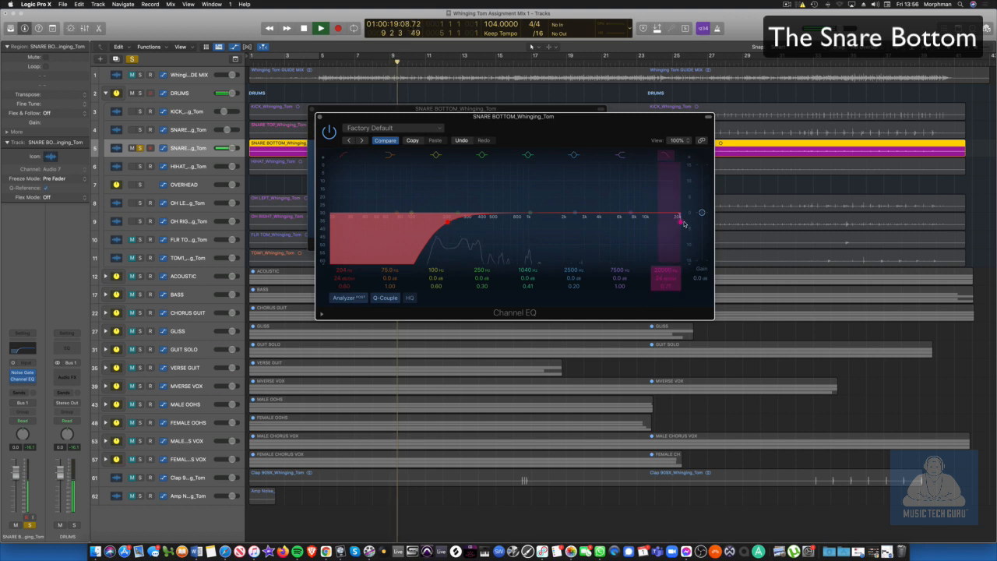
pyautogui.moveTo(684, 225); pyautogui.dragTo(656, 222)
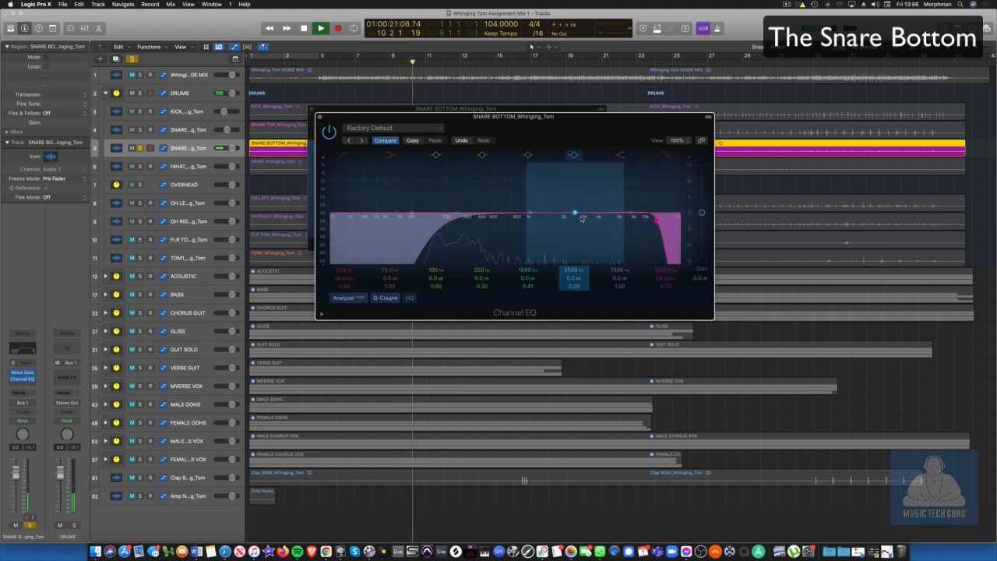
pyautogui.moveTo(575, 213); pyautogui.dragTo(616, 206)
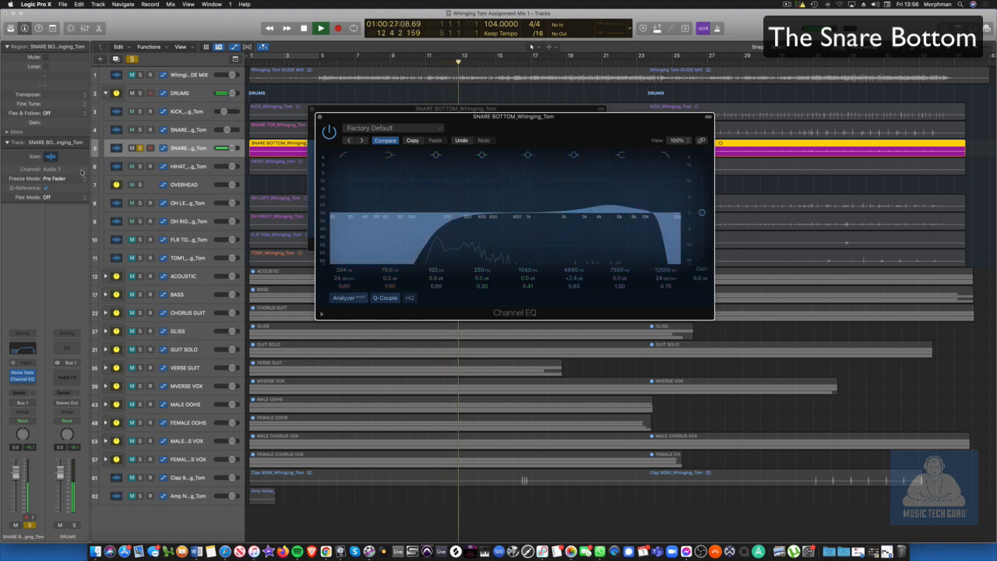
pyautogui.click(140, 130)
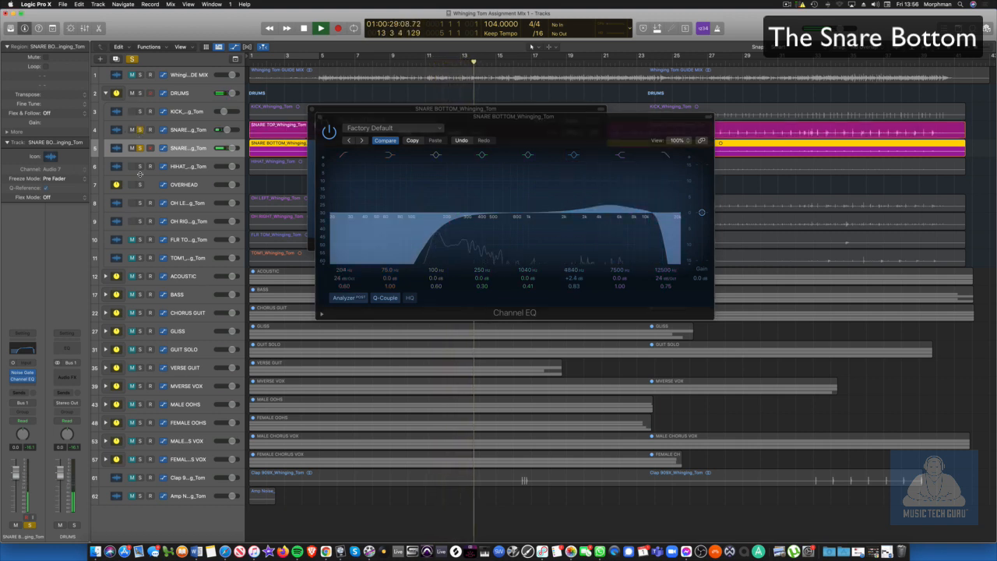
pyautogui.click(140, 130)
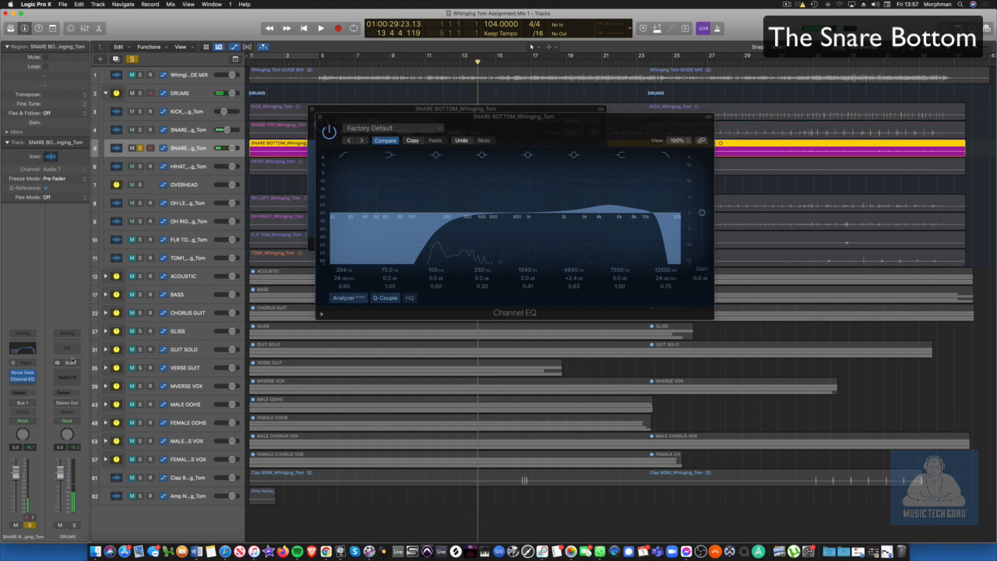
# Insert a mono Compressor on the snare bottom using the Studio FET model, adjust its release, and close the plug-in windows.
pyautogui.click(33, 384)
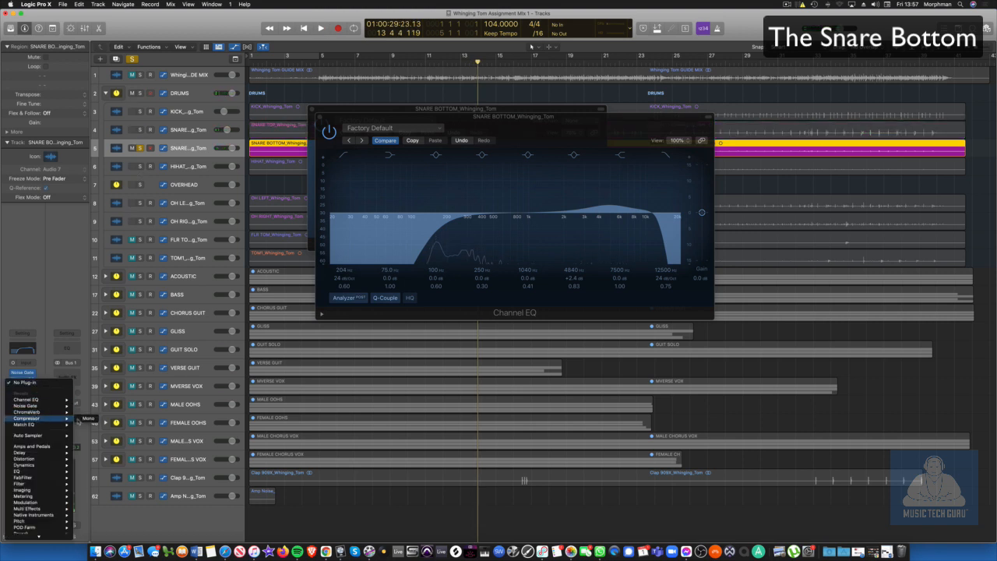
pyautogui.click(88, 418)
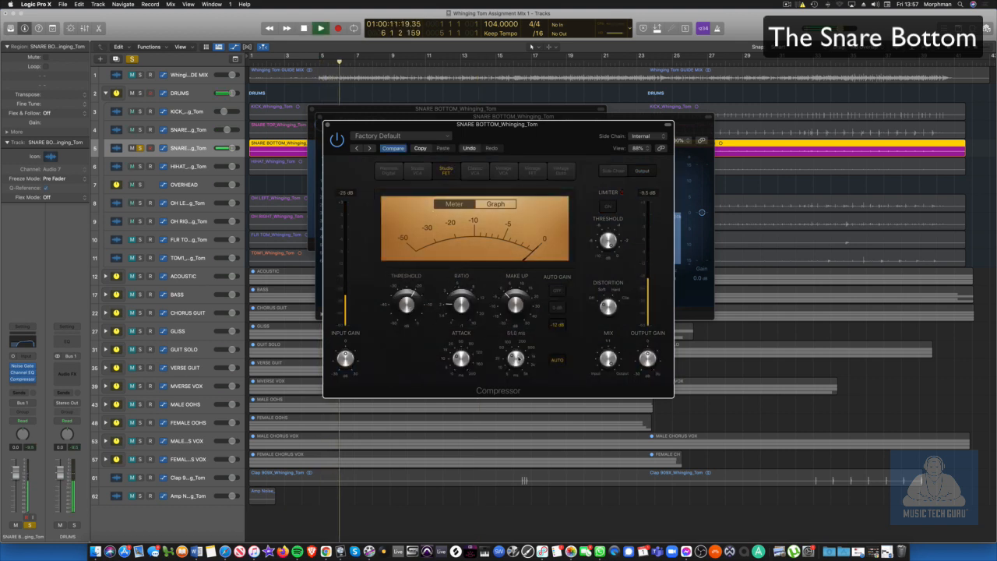
pyautogui.moveTo(516, 357); pyautogui.dragTo(519, 348)
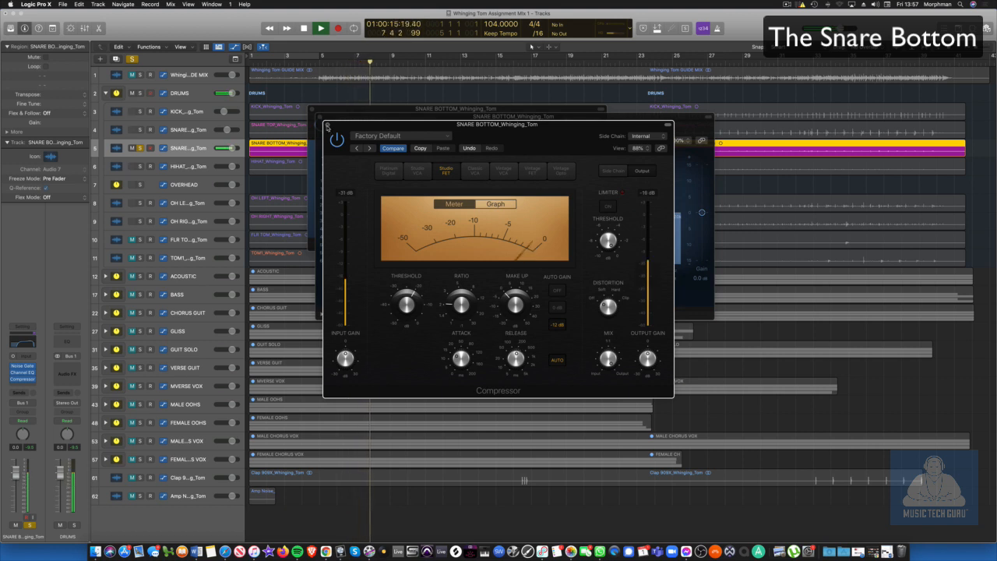
pyautogui.click(327, 125)
pyautogui.click(320, 117)
pyautogui.click(312, 109)
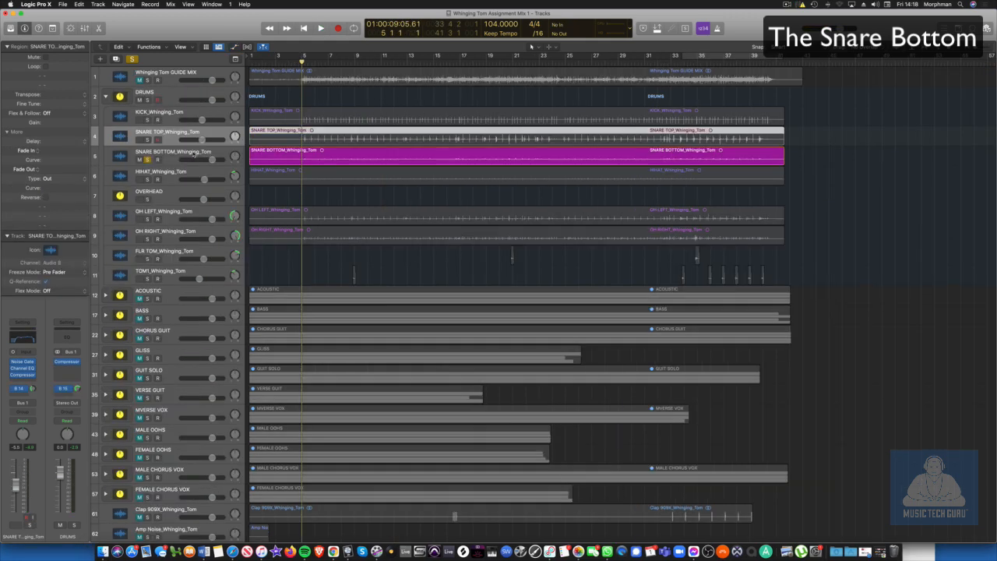
# Insert a Gain plug-in ahead of the Noise Gate on the snare bottom track and invert its phase.
pyautogui.click(192, 153)
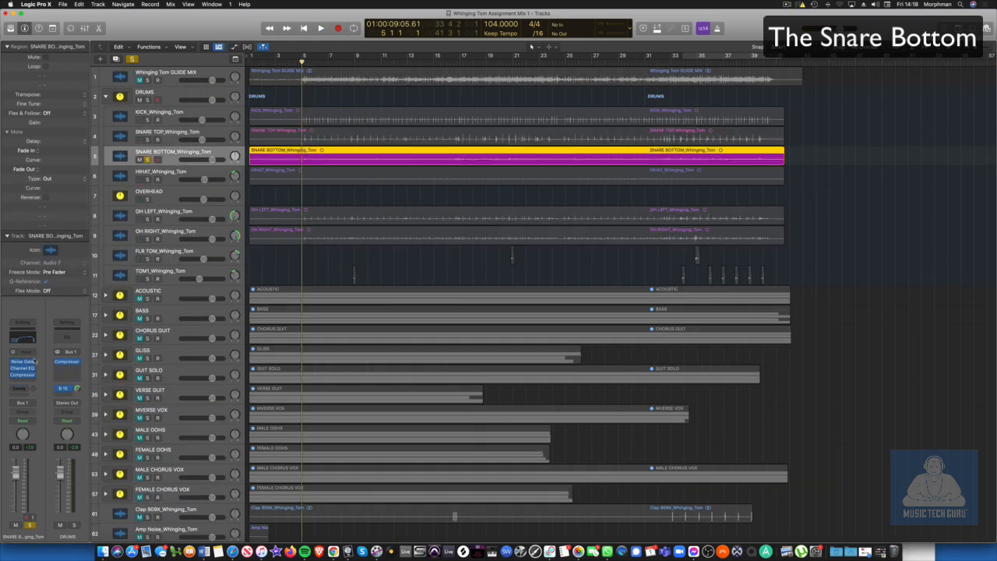
pyautogui.click(35, 362)
pyautogui.moveTo(52, 516)
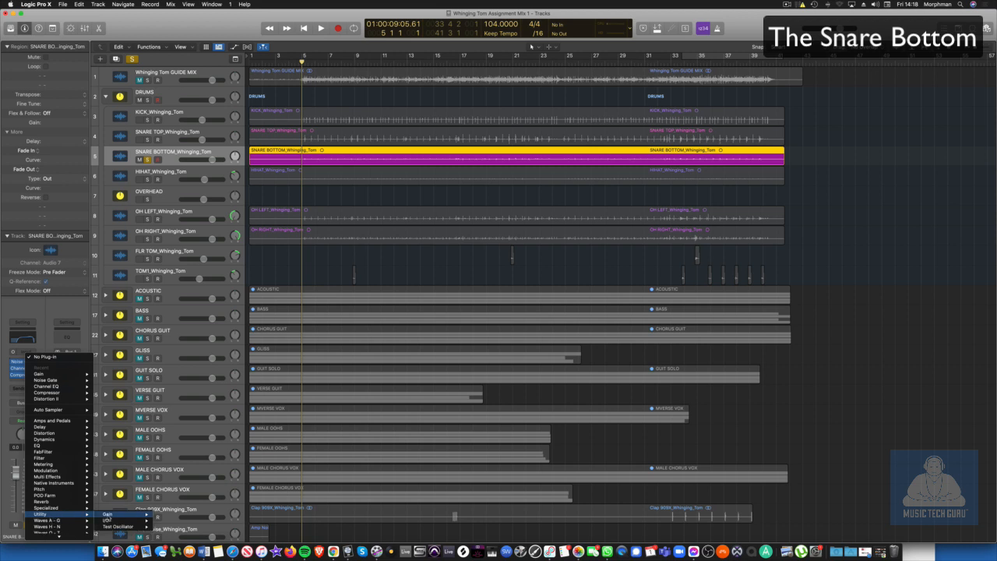
pyautogui.click(167, 514)
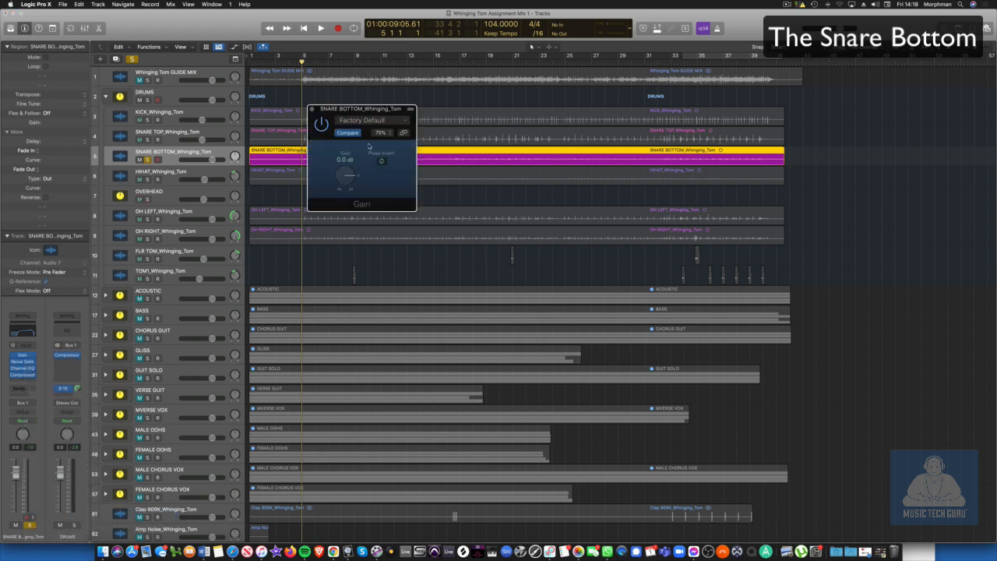
pyautogui.moveTo(329, 114); pyautogui.dragTo(366, 143)
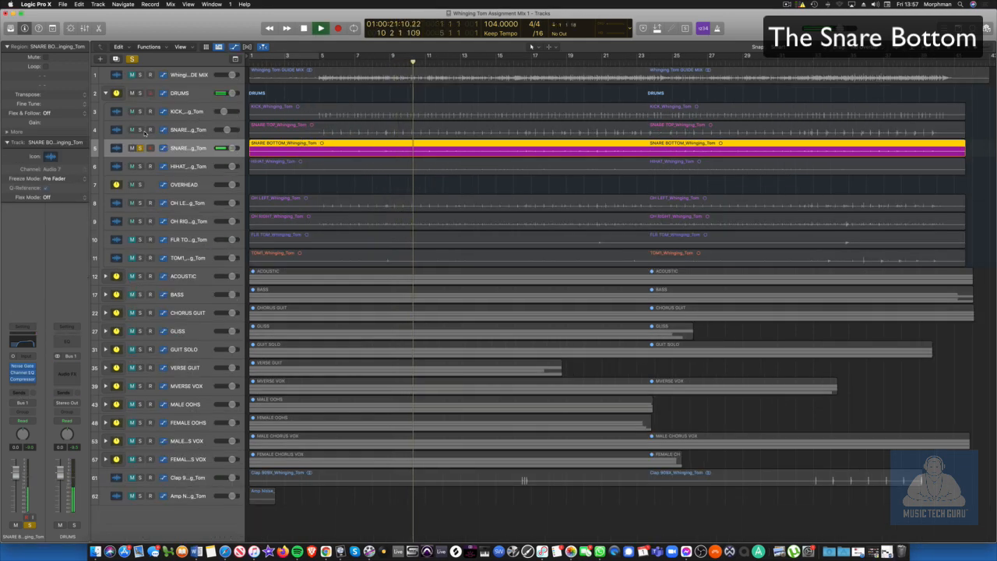
# Audition the snare bottom with the snare top, kick and overheads soloed in turn, then stop playback.
pyautogui.click(140, 129)
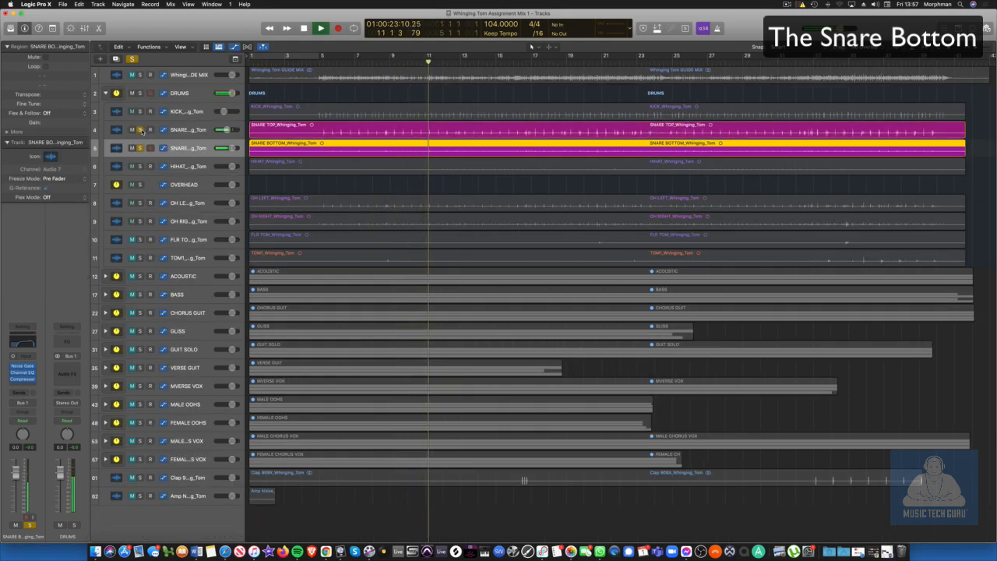
pyautogui.click(140, 112)
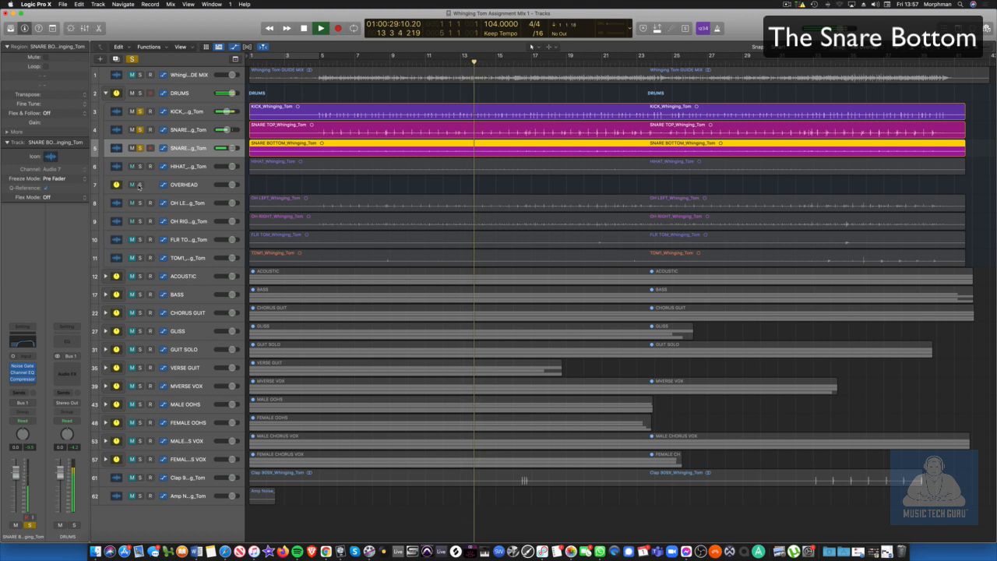
pyautogui.click(141, 184)
pyautogui.click(188, 187)
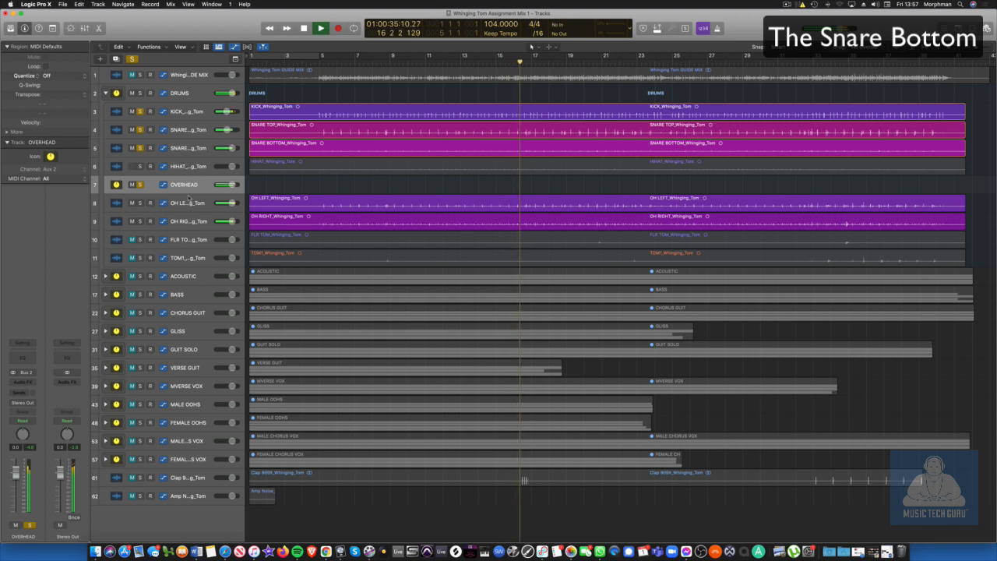
pyautogui.click(196, 204)
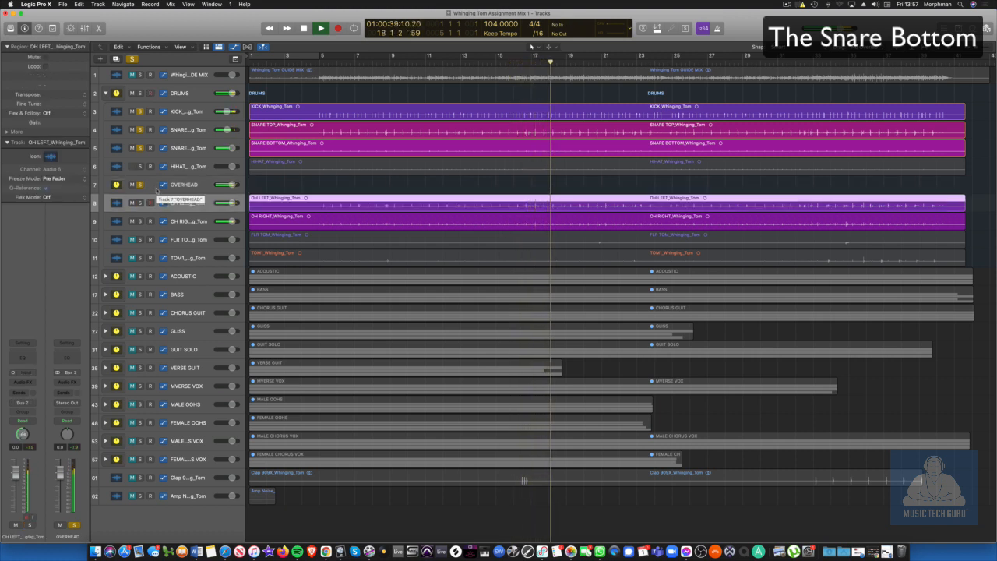
pyautogui.press('space')
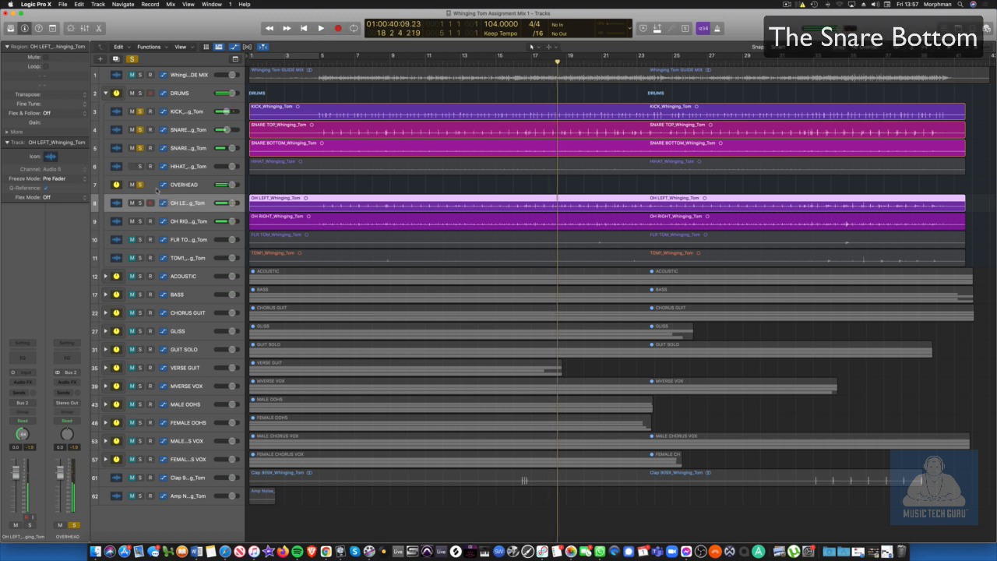
# Solo only the hi-hat track by clearing the overhead, kick and snare solos, and start playback.
pyautogui.click(140, 185)
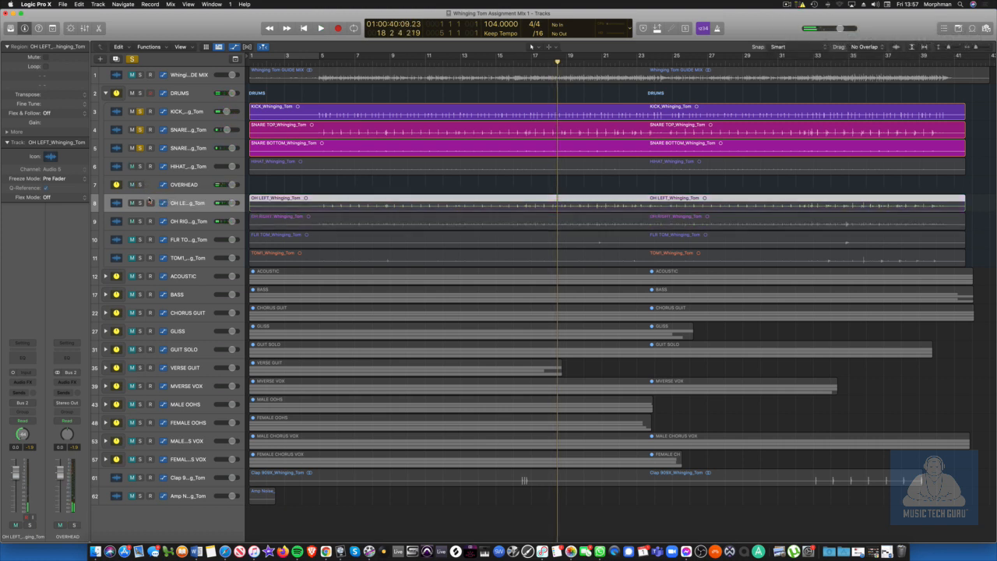
pyautogui.click(140, 166)
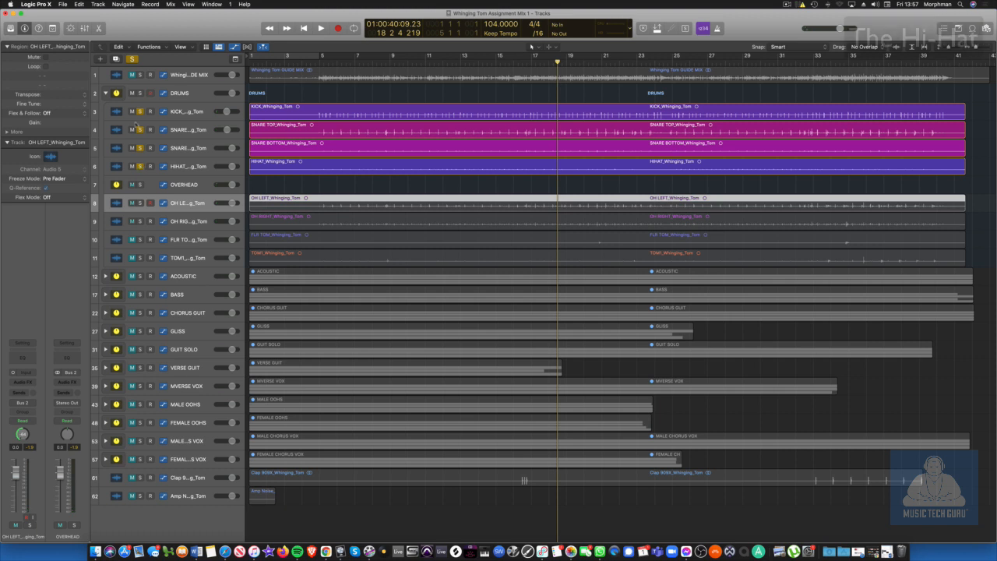
pyautogui.moveTo(139, 111); pyautogui.dragTo(142, 148)
pyautogui.press('space')
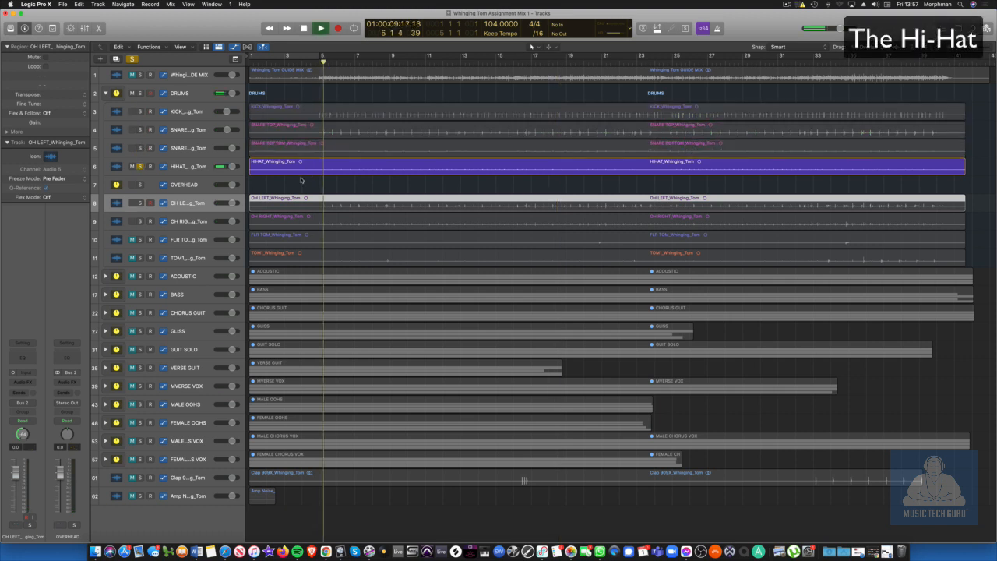
# Add a Channel EQ to the hi-hat track with a low cut at about 890 Hz and a +3.7 dB high shelf at 9750 Hz.
pyautogui.click(192, 168)
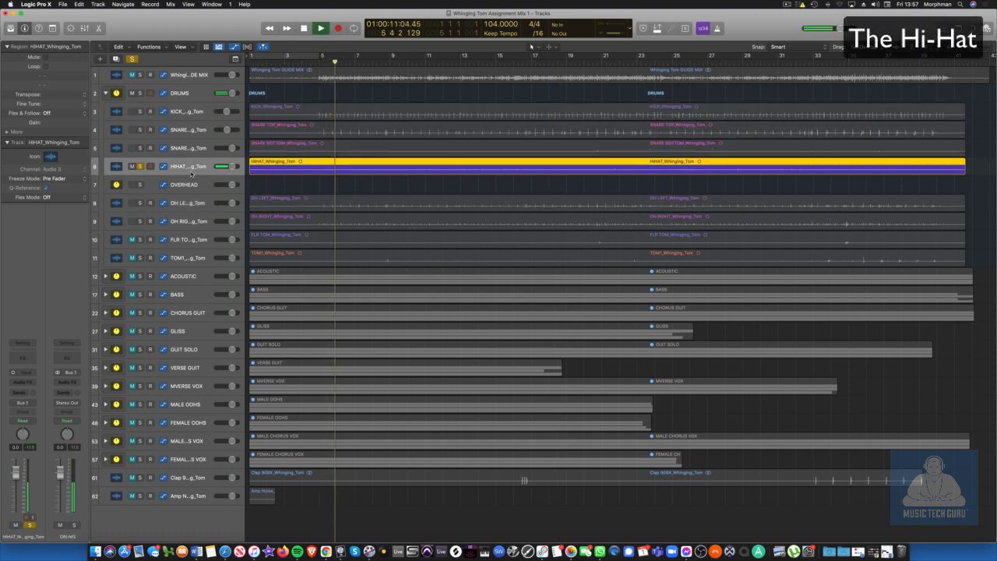
pyautogui.click(22, 358)
pyautogui.click(311, 108)
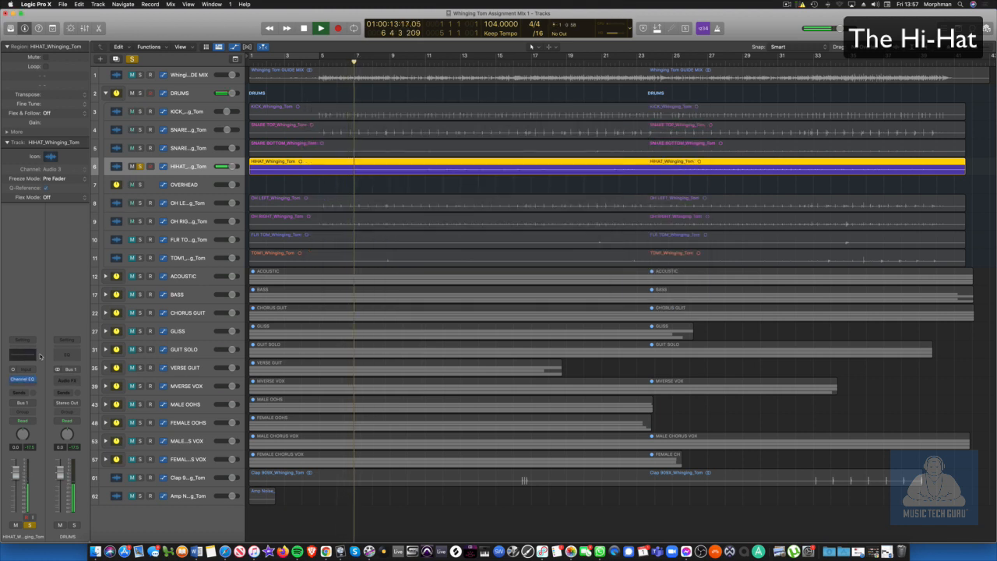
pyautogui.click(21, 356)
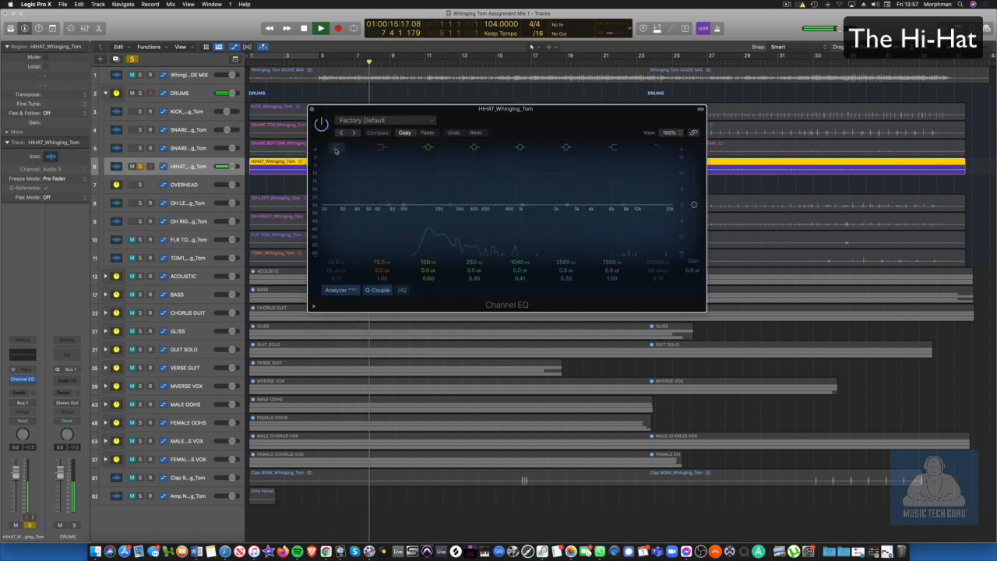
pyautogui.click(330, 238)
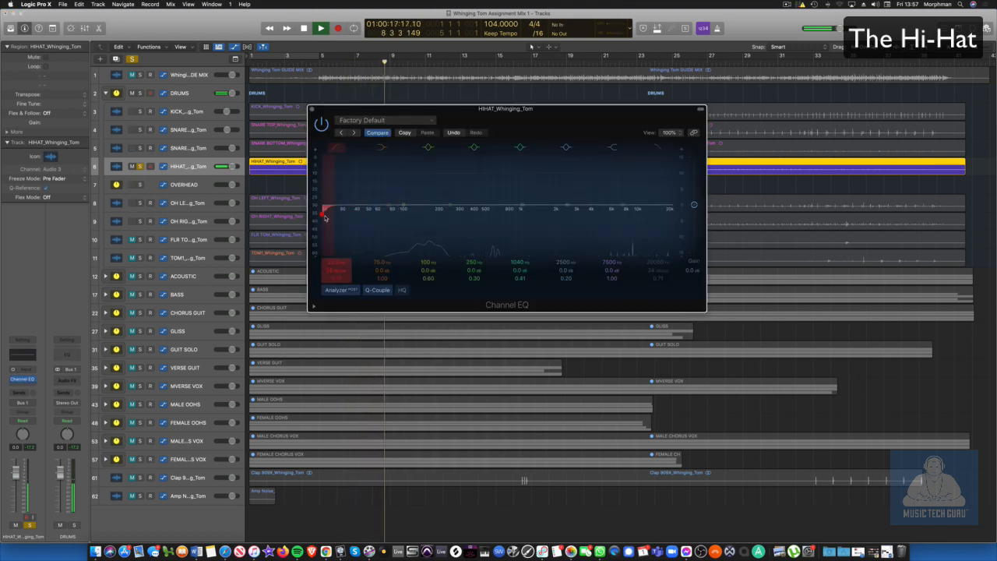
pyautogui.moveTo(323, 210); pyautogui.dragTo(516, 228)
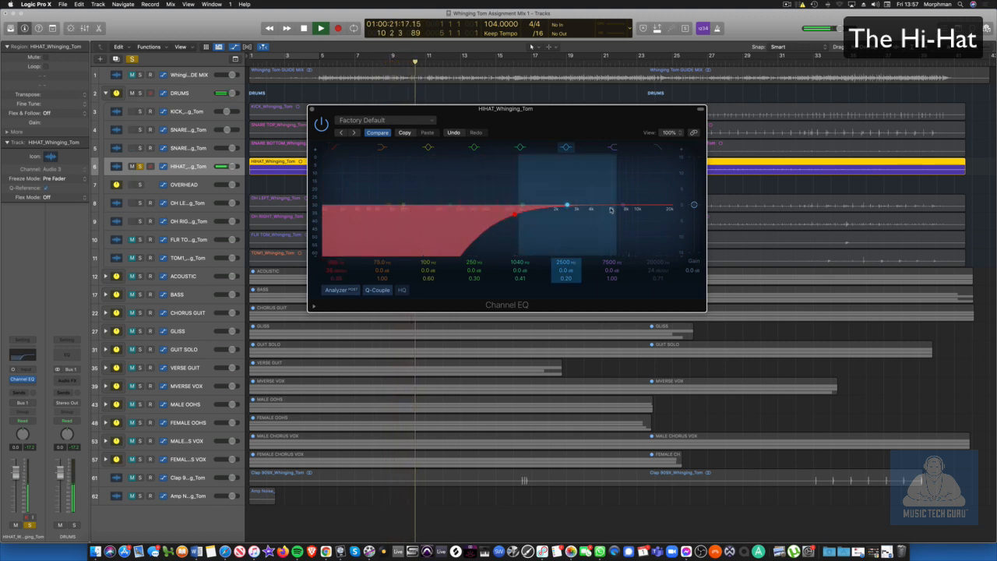
pyautogui.moveTo(619, 206); pyautogui.dragTo(640, 192)
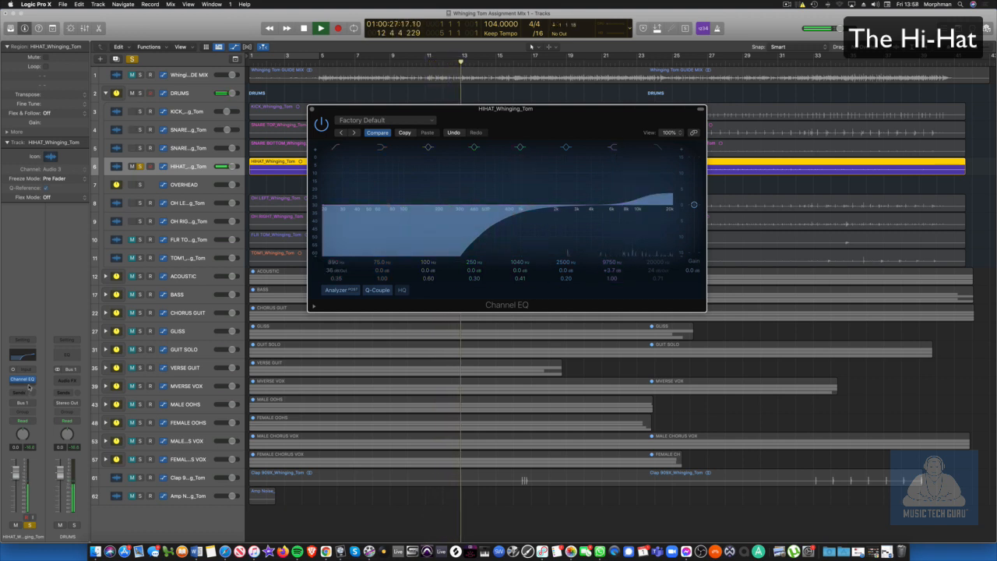
# Insert a Compressor after the Channel EQ on the hi-hat track.
pyautogui.click(30, 387)
pyautogui.moveTo(34, 407)
pyautogui.click(85, 407)
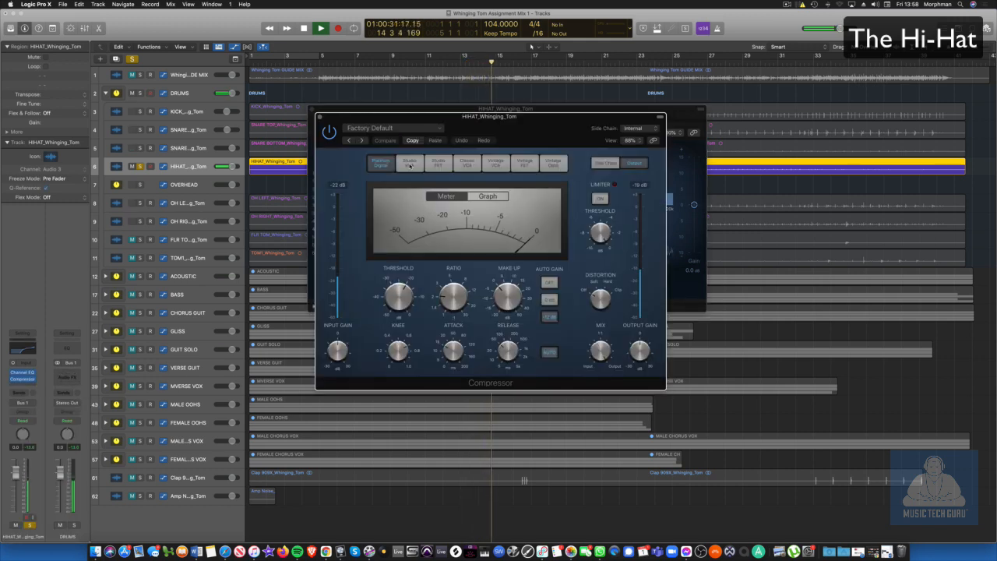
# Audition the Studio VCA and Studio FET models on the hi-hat compressor and settle on Classic VCA.
pyautogui.click(410, 164)
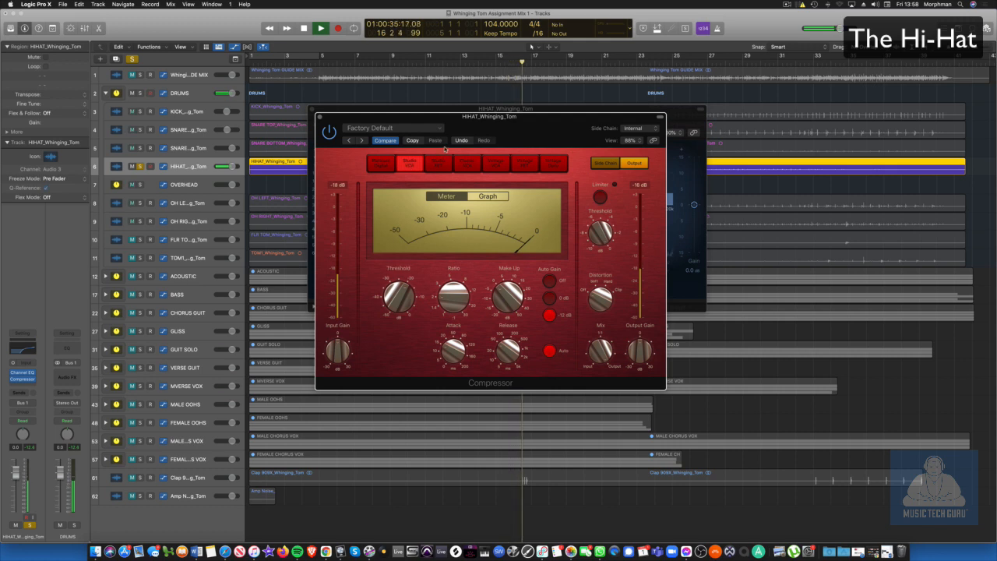
pyautogui.click(439, 163)
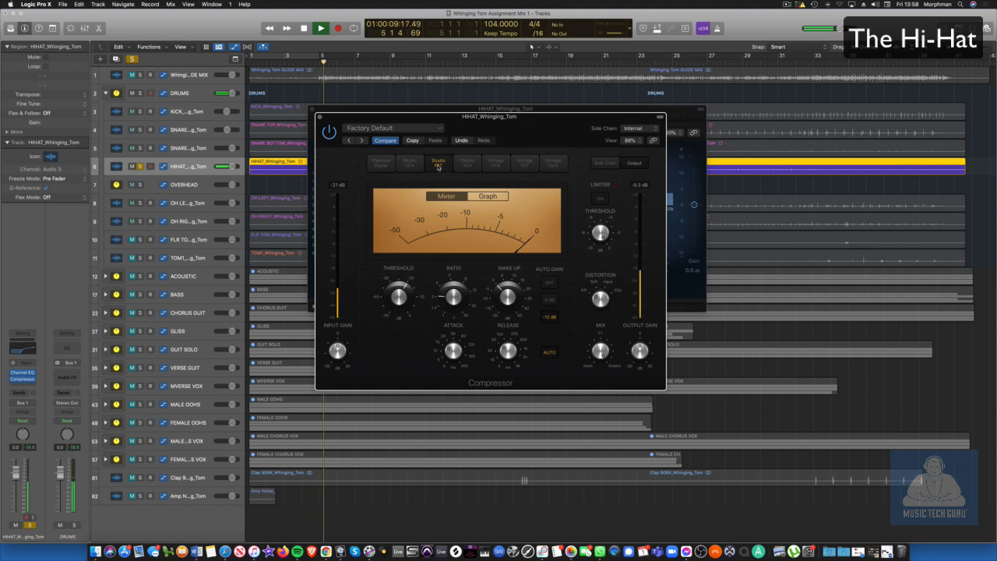
pyautogui.click(465, 164)
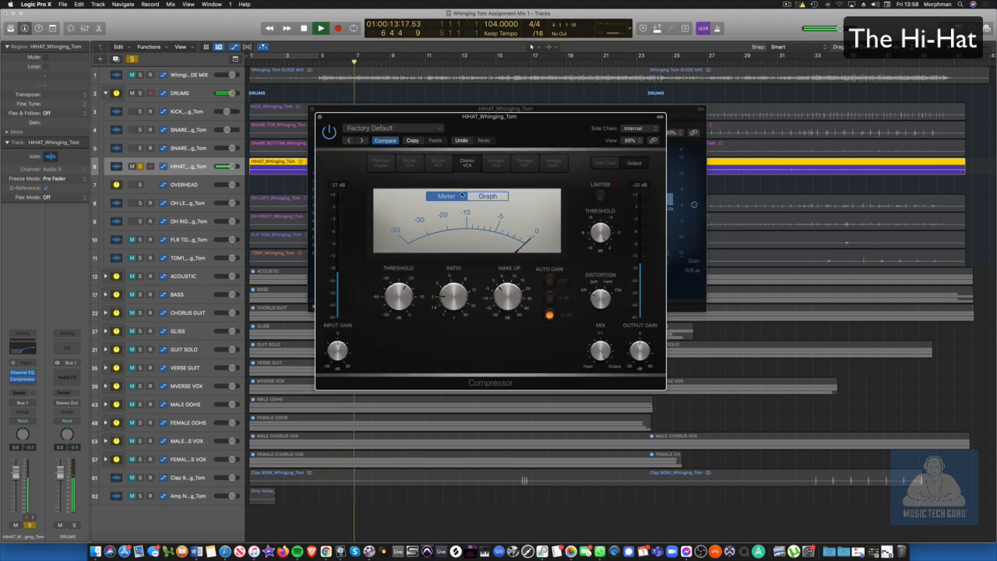
pyautogui.moveTo(424, 299)
# Pan the hi-hat off centre and lower its volume to -4.3 dB with the overheads soloed alongside it.
pyautogui.click(24, 448)
pyautogui.click(139, 185)
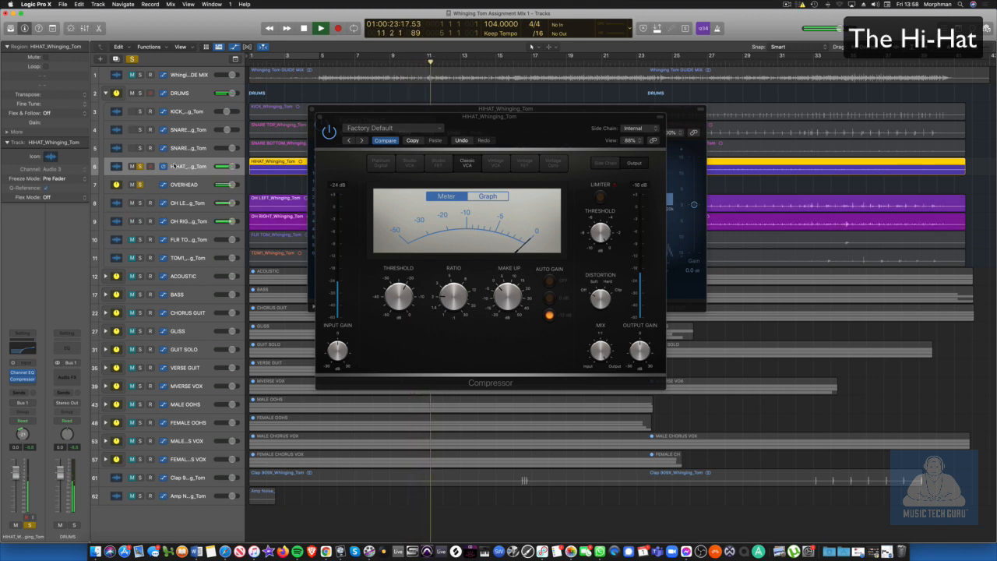
pyautogui.moveTo(236, 166); pyautogui.dragTo(231, 166)
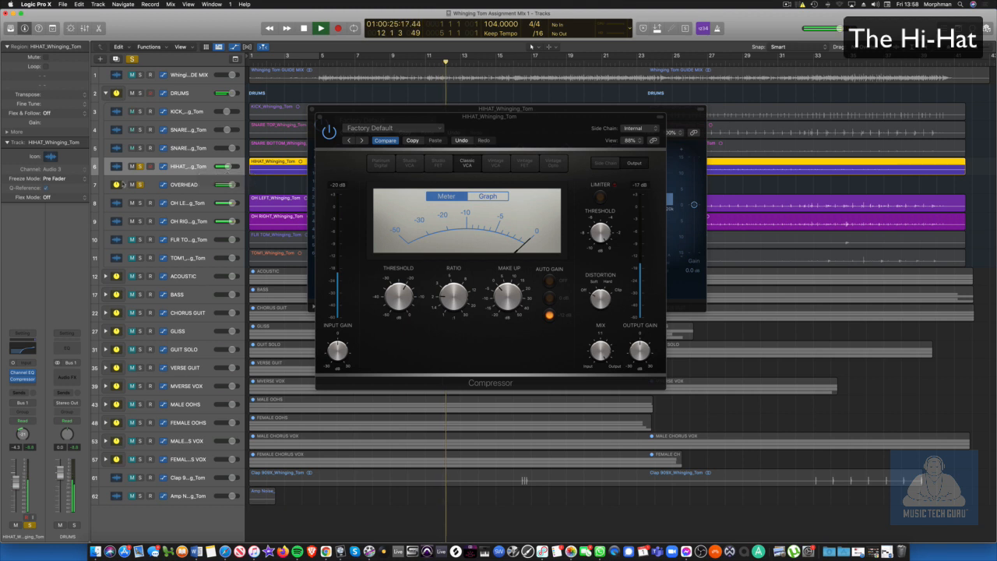
# Clear the hi-hat and overhead solos, close both hi-hat plug-in windows and stop playback.
pyautogui.click(140, 166)
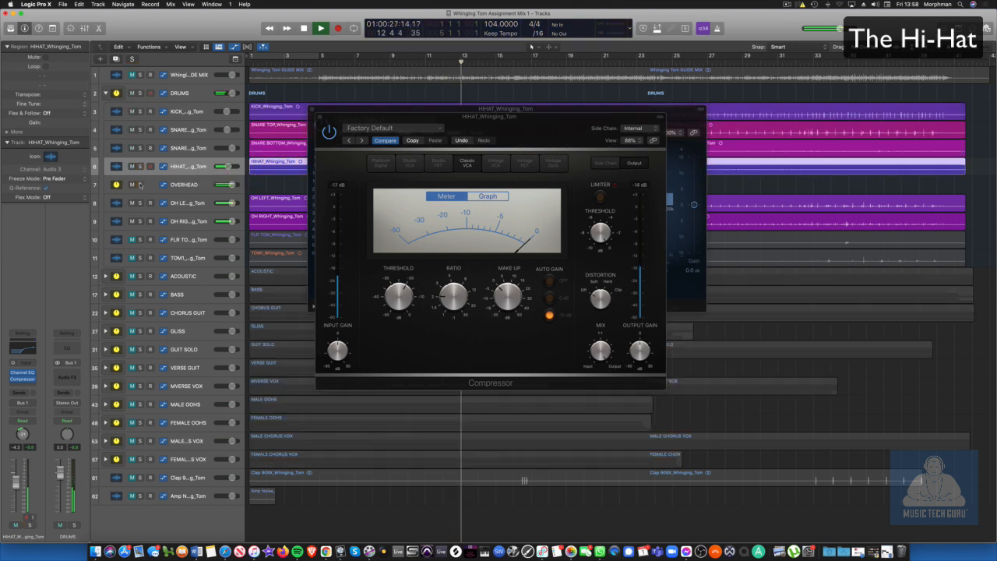
pyautogui.click(320, 117)
pyautogui.click(312, 109)
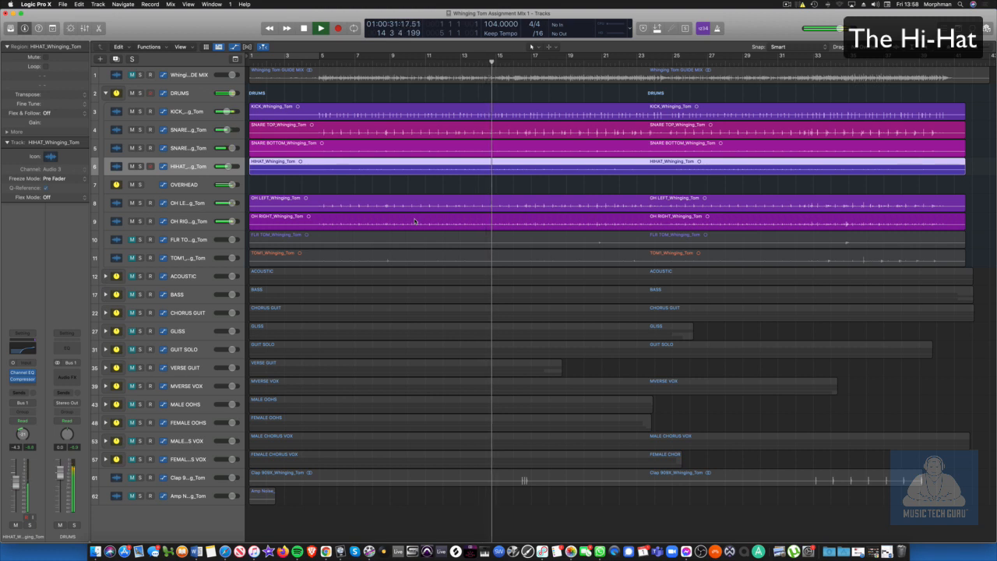
pyautogui.press('space')
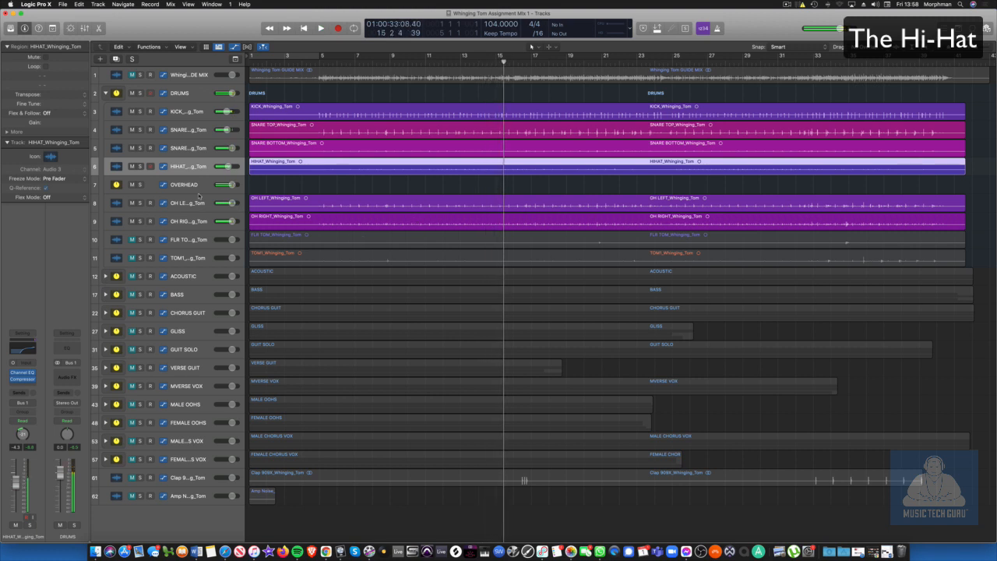
# Insert a stereo Compressor on the OVERHEAD track, replacing the Channel EQ added to it first.
pyautogui.click(191, 188)
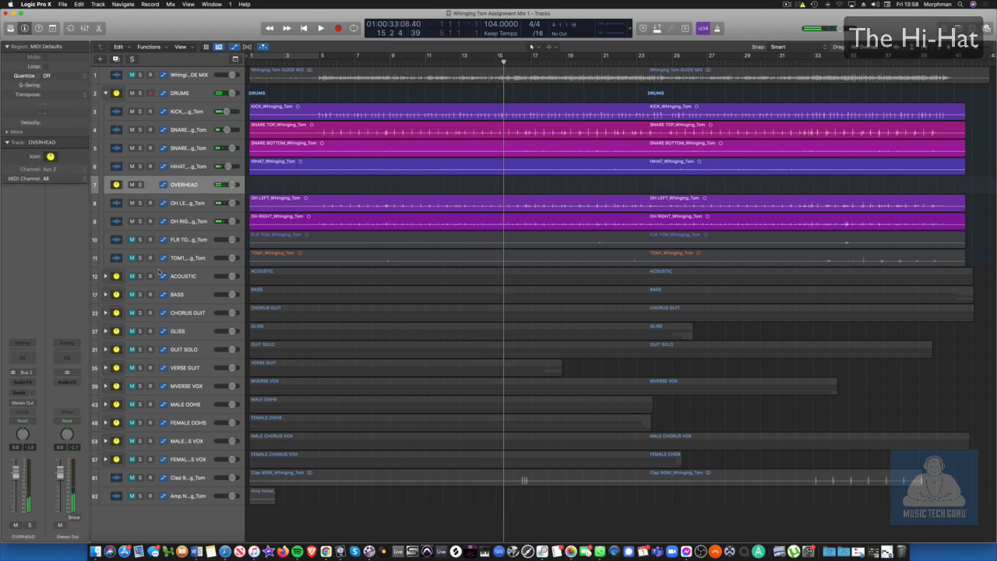
pyautogui.click(22, 359)
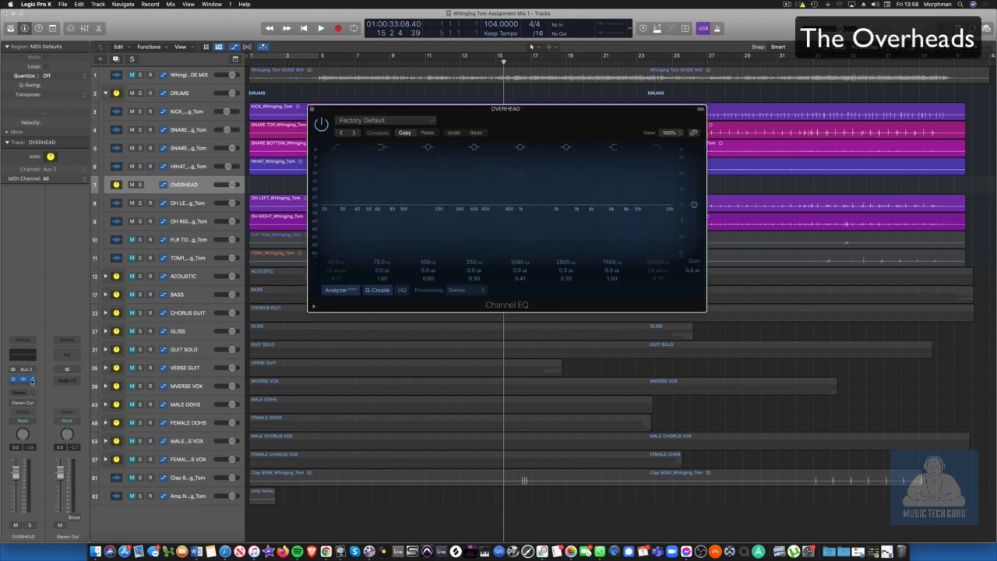
pyautogui.click(32, 380)
pyautogui.moveTo(51, 357)
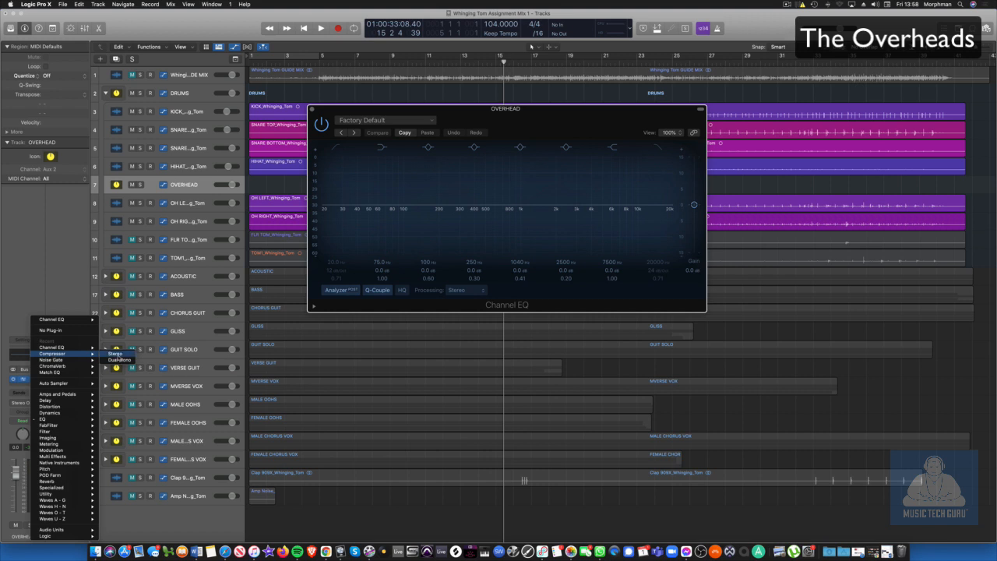
pyautogui.click(115, 354)
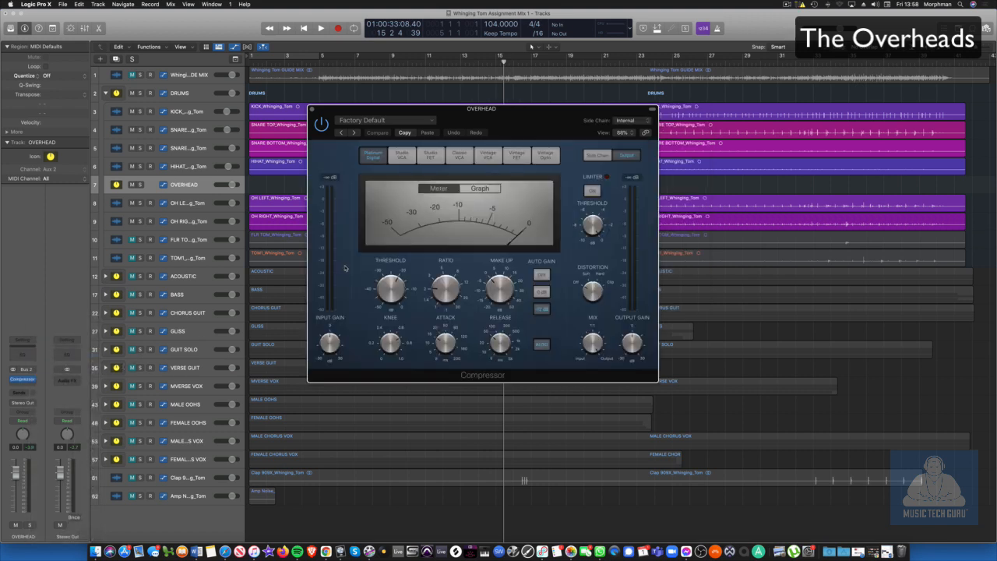
# Start playback, try the Studio FET model on the overhead compressor and settle on Vintage Opto.
pyautogui.press('space')
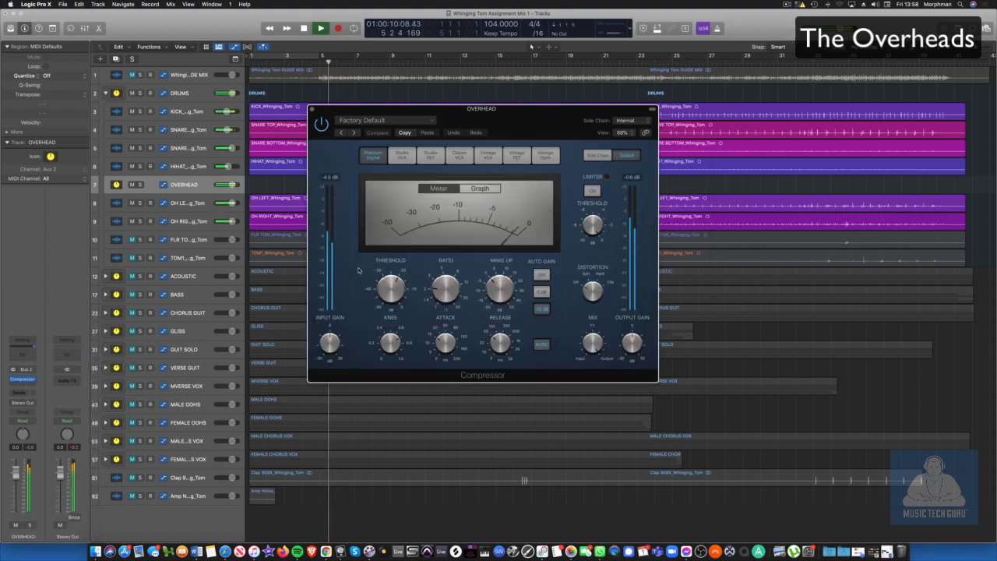
pyautogui.click(430, 156)
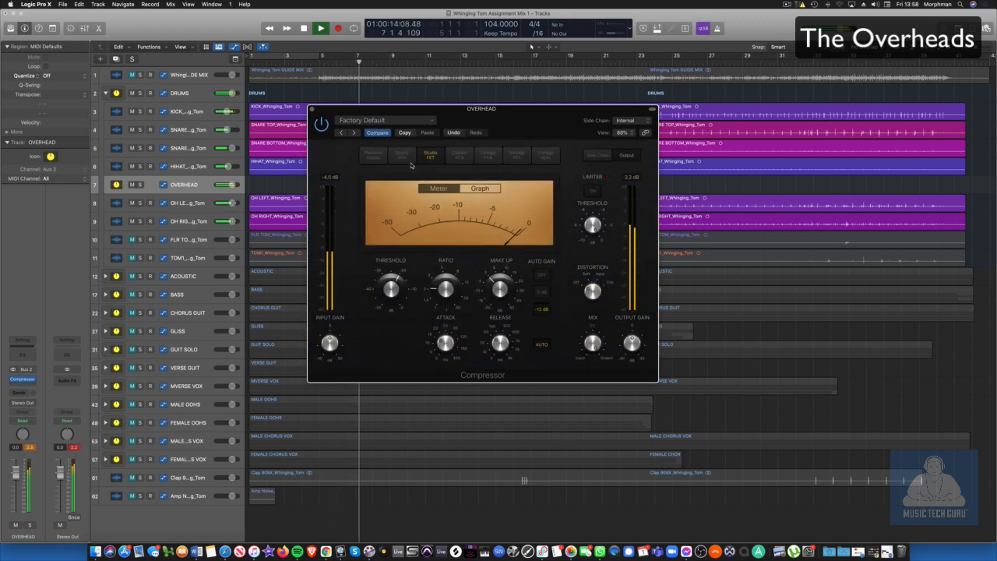
pyautogui.click(545, 154)
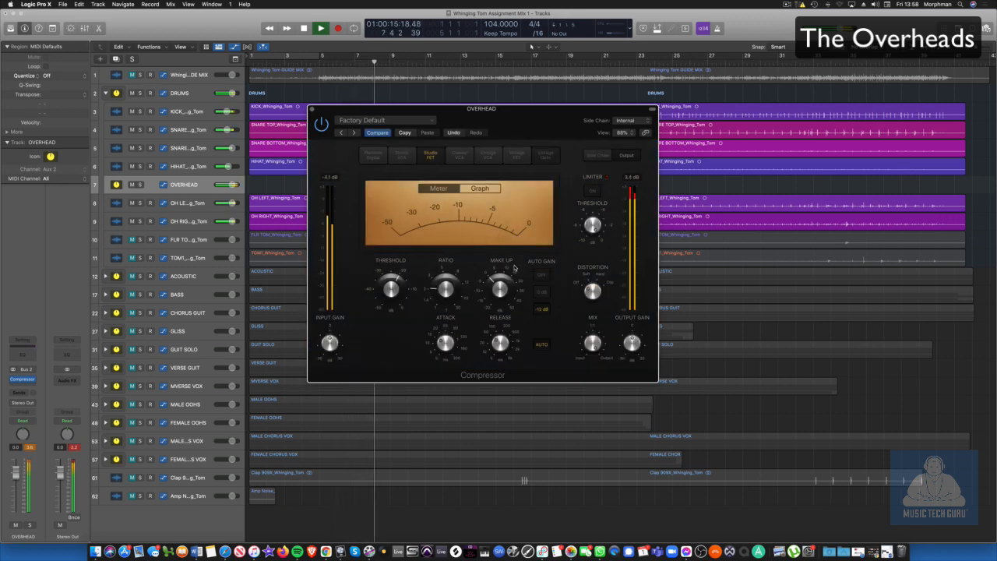
# Set the overhead compressor's threshold to about -29 dB with a longer release, and lower the OVERHEAD volume to -4.7 dB.
pyautogui.moveTo(394, 294)
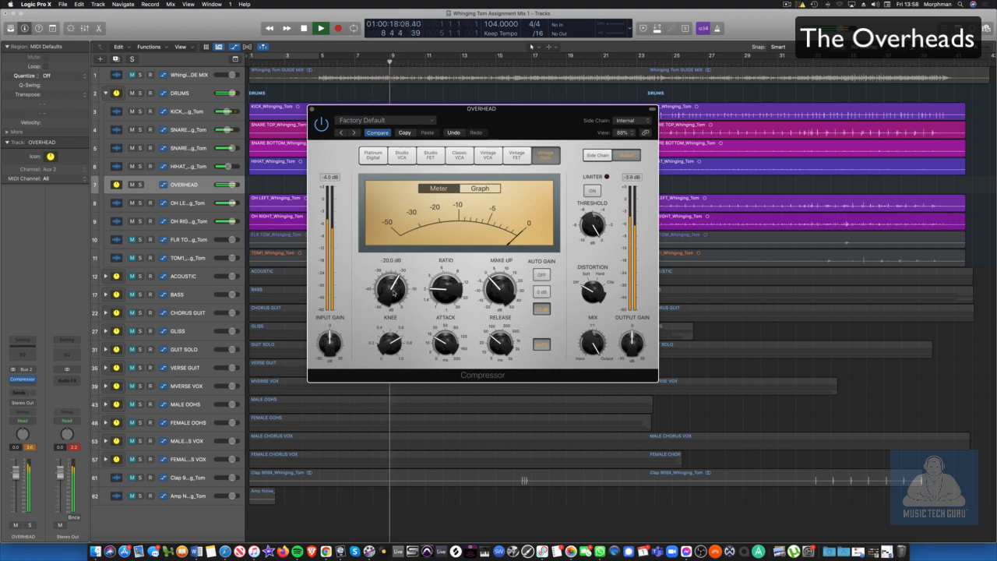
pyautogui.moveTo(394, 293); pyautogui.dragTo(391, 308)
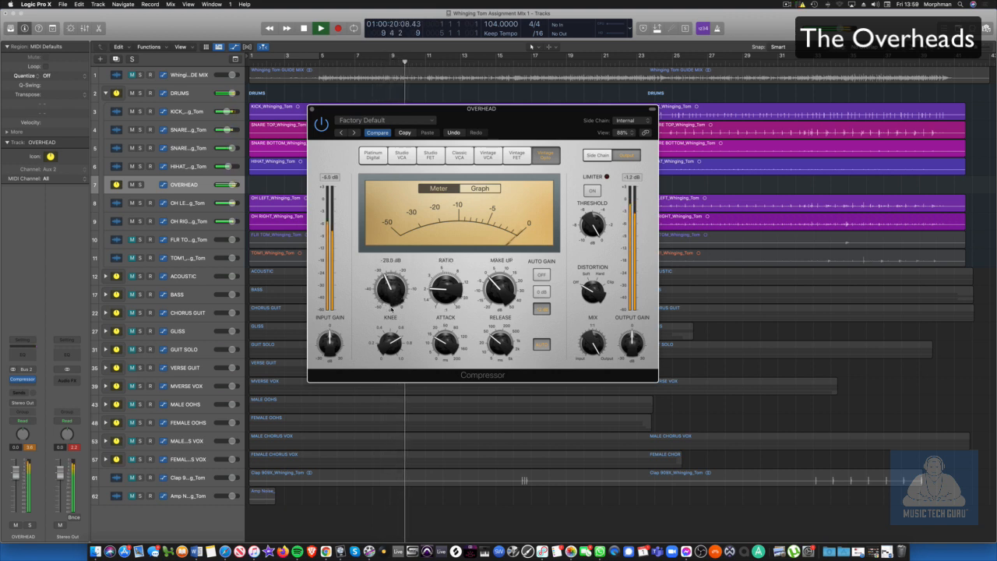
pyautogui.moveTo(503, 320)
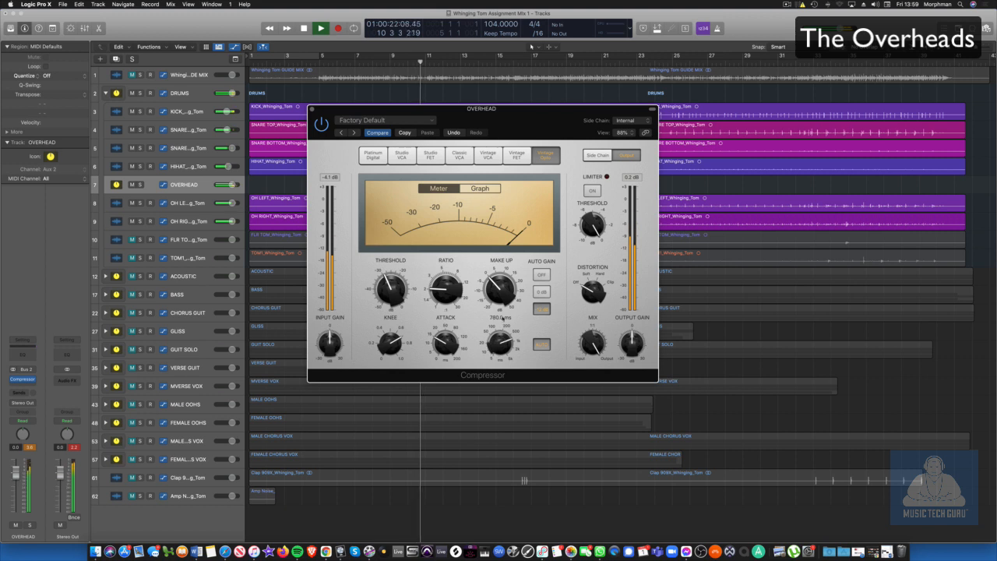
pyautogui.moveTo(502, 318); pyautogui.dragTo(503, 309)
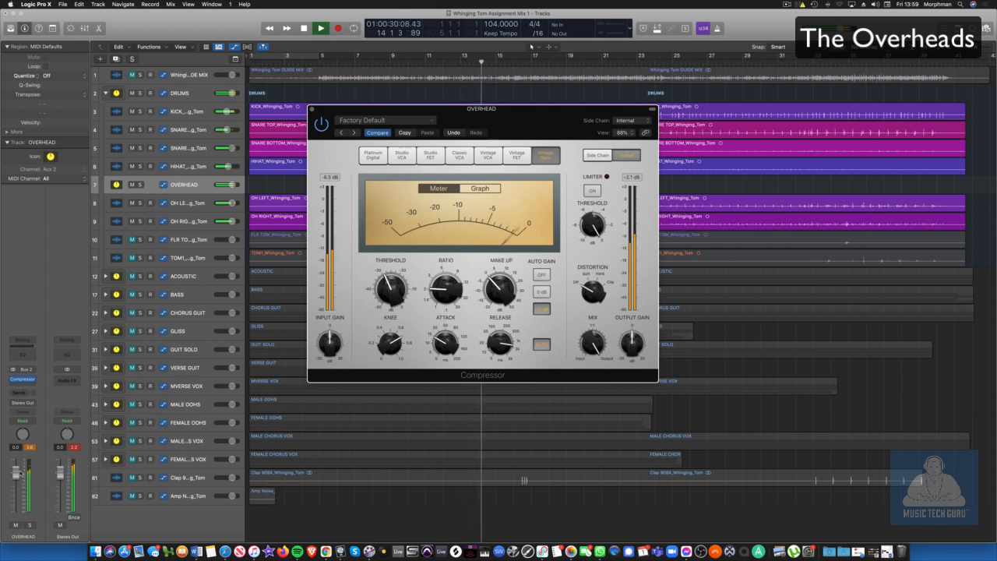
pyautogui.moveTo(231, 185); pyautogui.dragTo(229, 185)
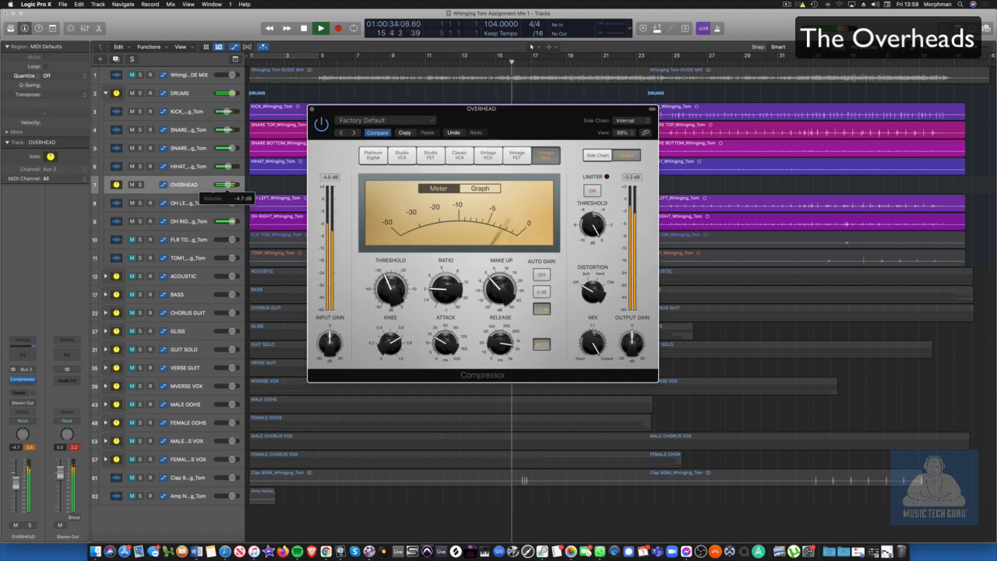
# Add a Channel EQ to the OVERHEAD track with an 18 dB/oct low cut at about 262 Hz and a +3.0 dB high shelf at about 3320 Hz.
pyautogui.click(22, 349)
pyautogui.click(345, 157)
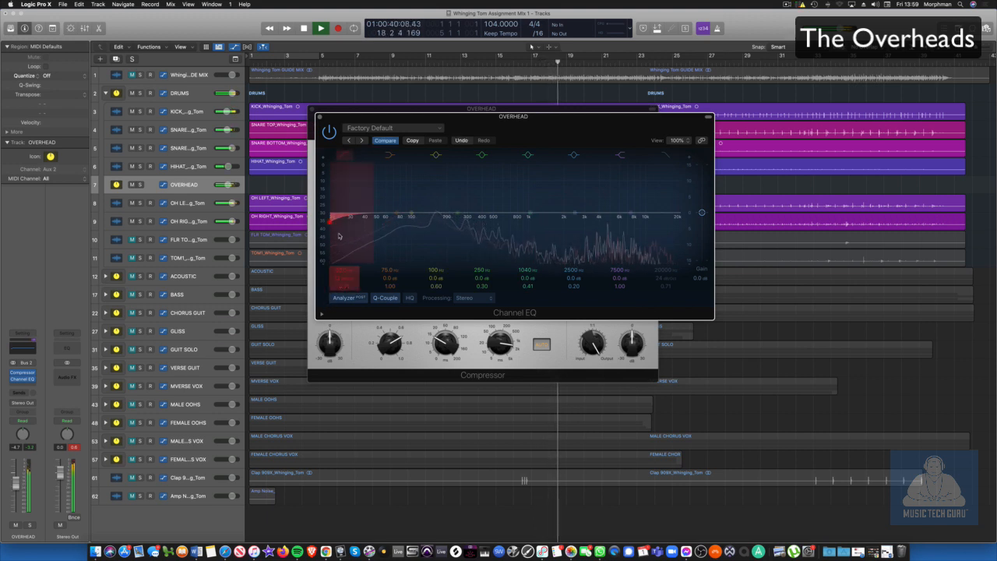
pyautogui.moveTo(335, 278); pyautogui.dragTo(336, 271)
pyautogui.moveTo(334, 222); pyautogui.dragTo(468, 226)
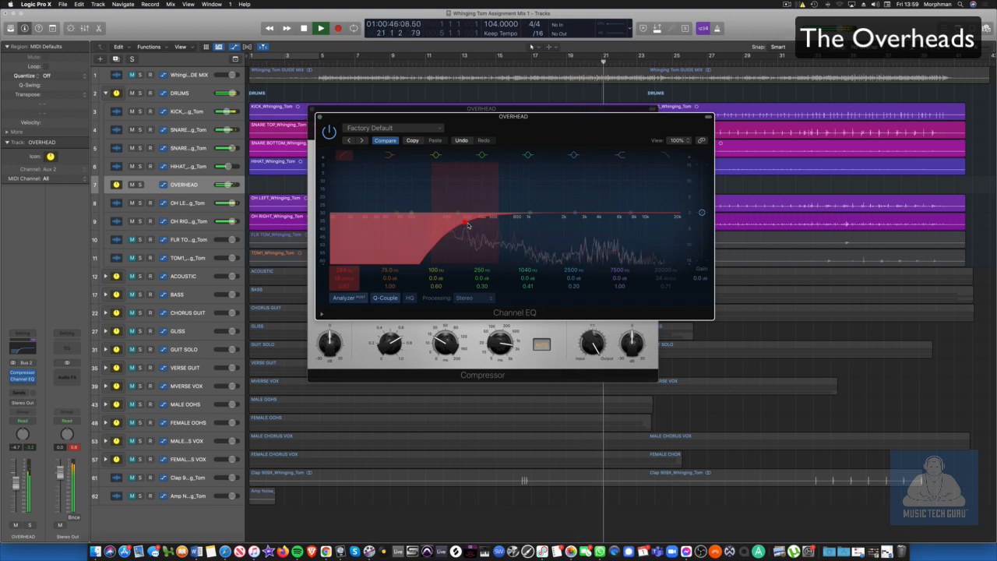
pyautogui.moveTo(469, 226); pyautogui.dragTo(463, 226)
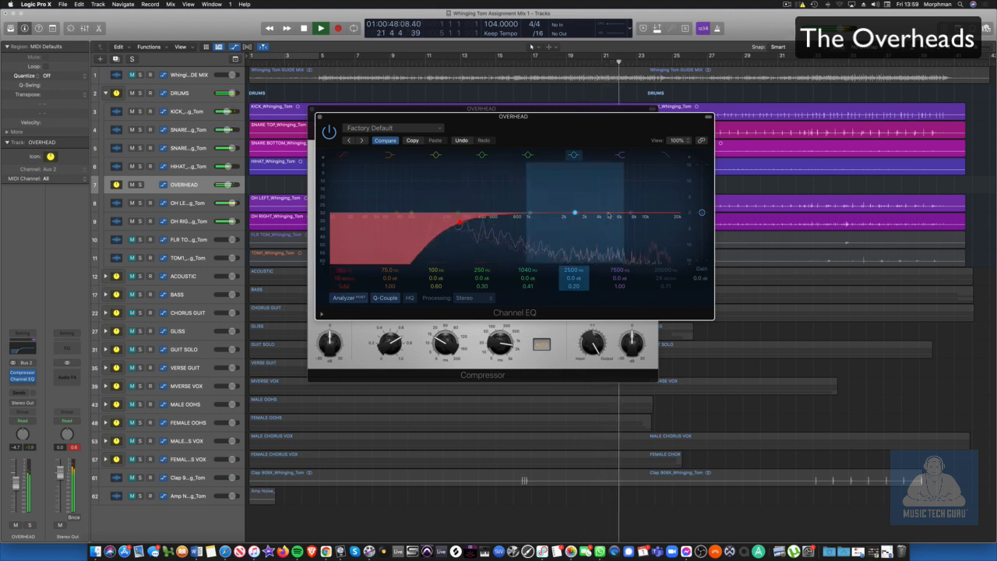
pyautogui.moveTo(623, 212); pyautogui.dragTo(589, 204)
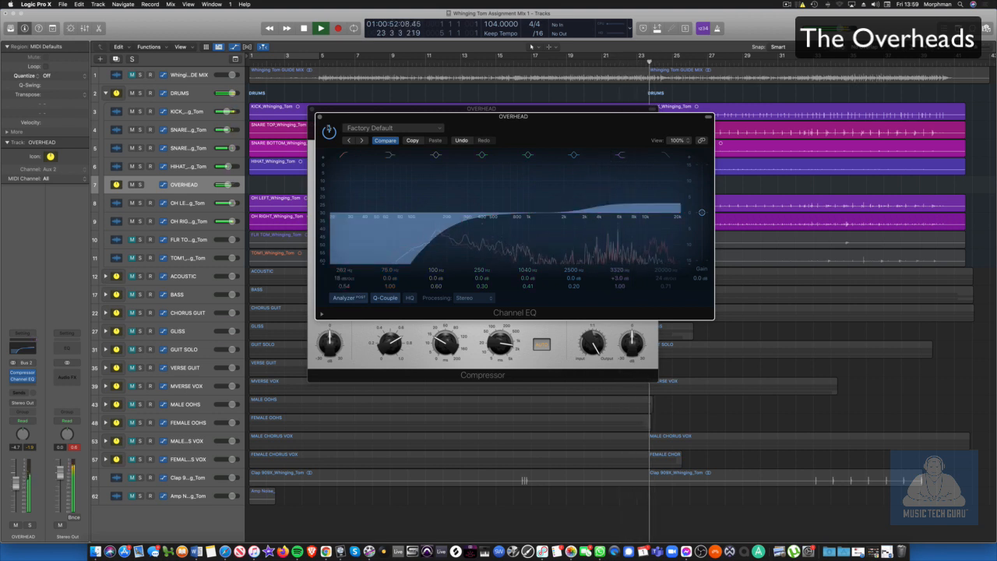
# Close the overhead Channel EQ and Compressor windows and stop playback.
pyautogui.click(318, 117)
pyautogui.click(312, 108)
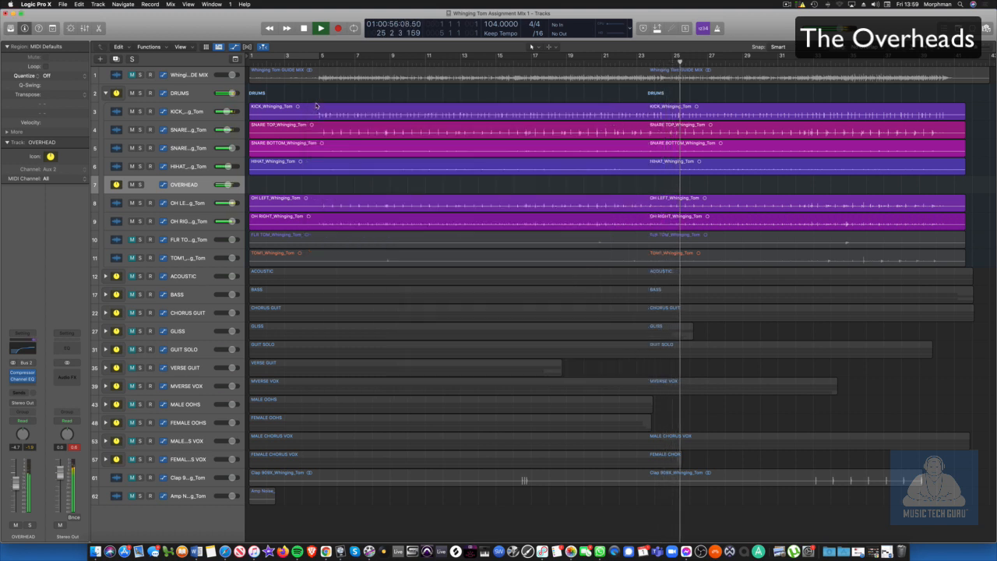
pyautogui.press('space')
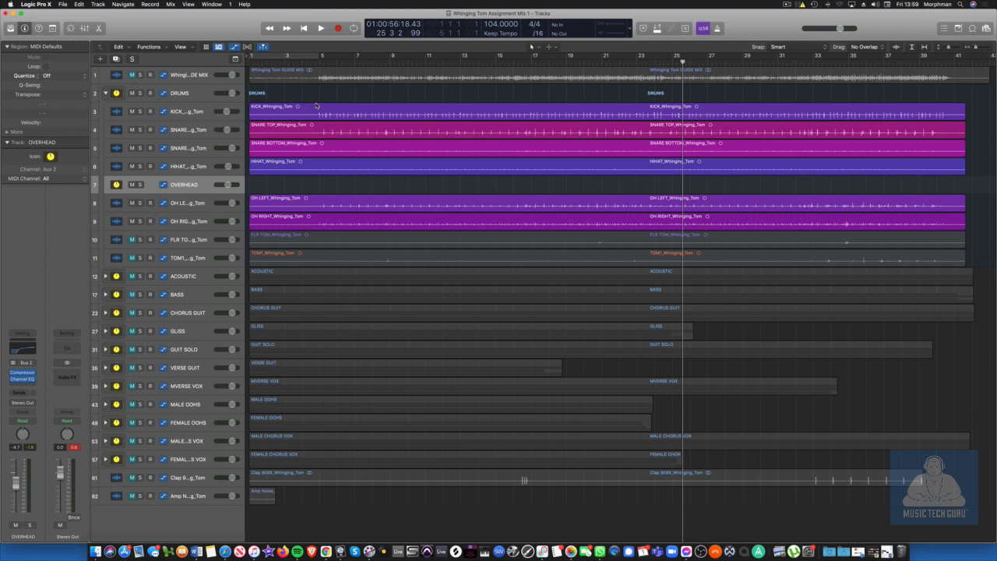
# Insert a stereo Compressor on the DRUMS summing track and set its model to Vintage VCA after trying Vintage FET.
pyautogui.click(190, 94)
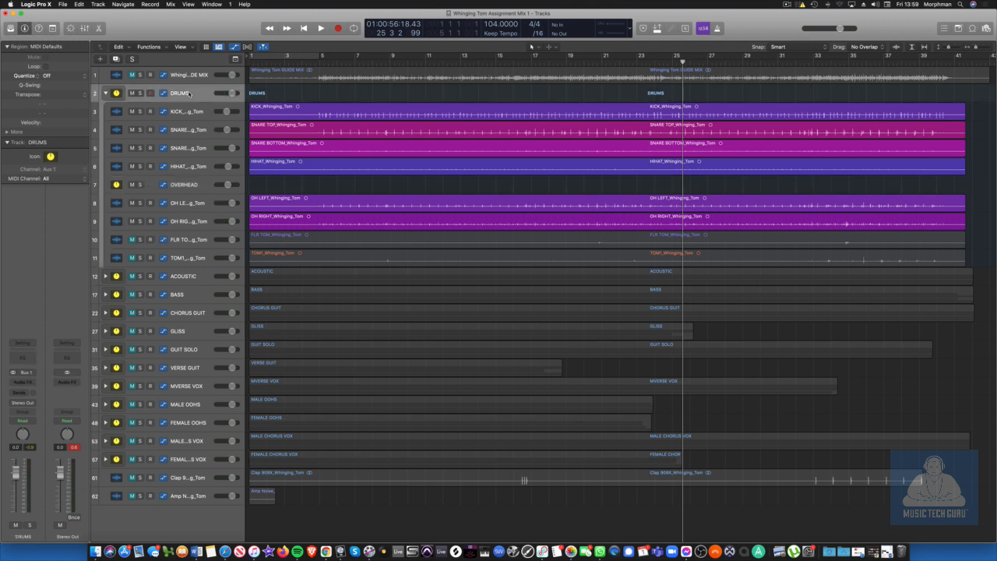
pyautogui.click(30, 383)
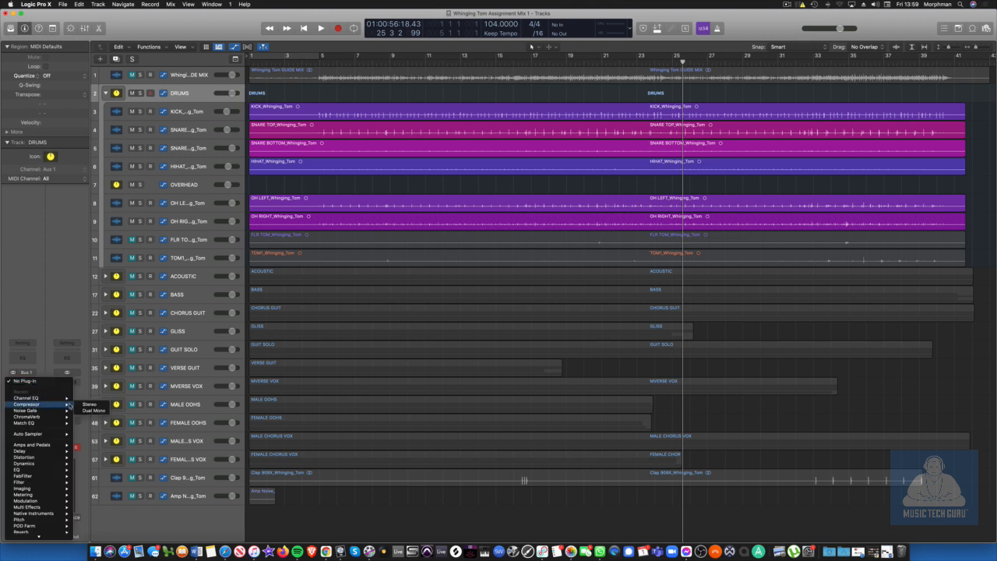
pyautogui.click(88, 404)
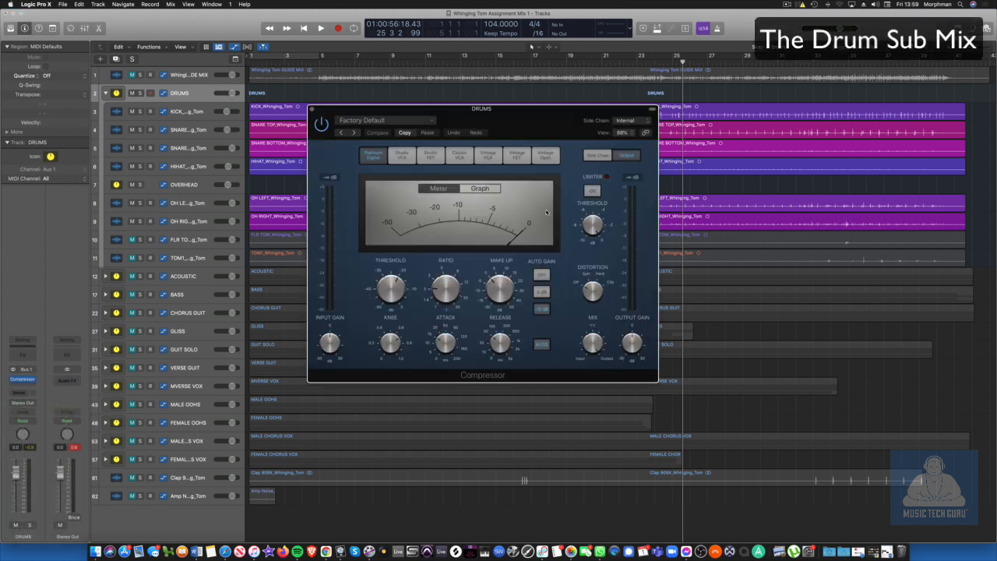
pyautogui.click(518, 155)
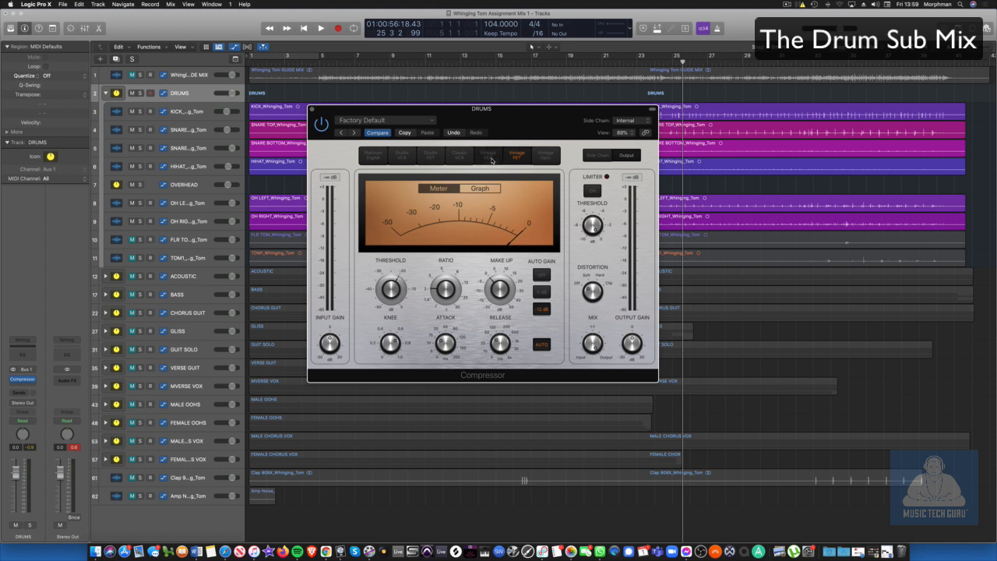
pyautogui.click(488, 155)
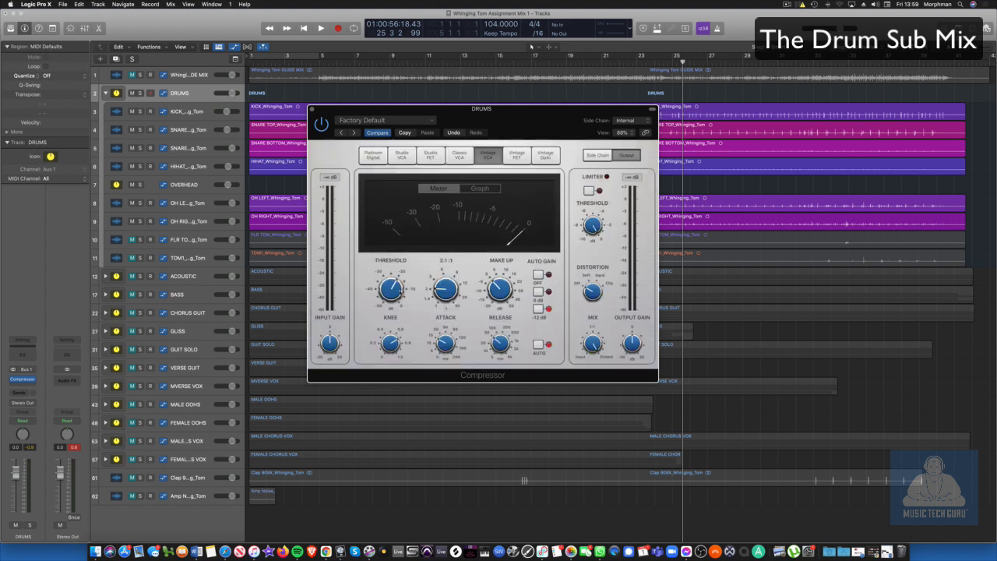
# During playback, raise the drum compressor's threshold to about -16 dB and lengthen its release, then close the plug-in window.
pyautogui.press('space')
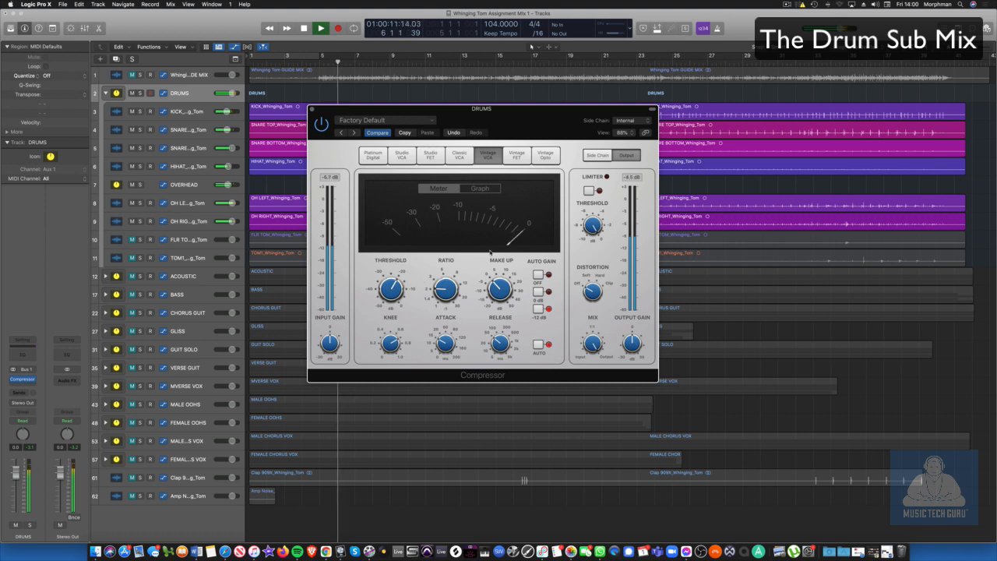
pyautogui.moveTo(393, 290); pyautogui.dragTo(394, 286)
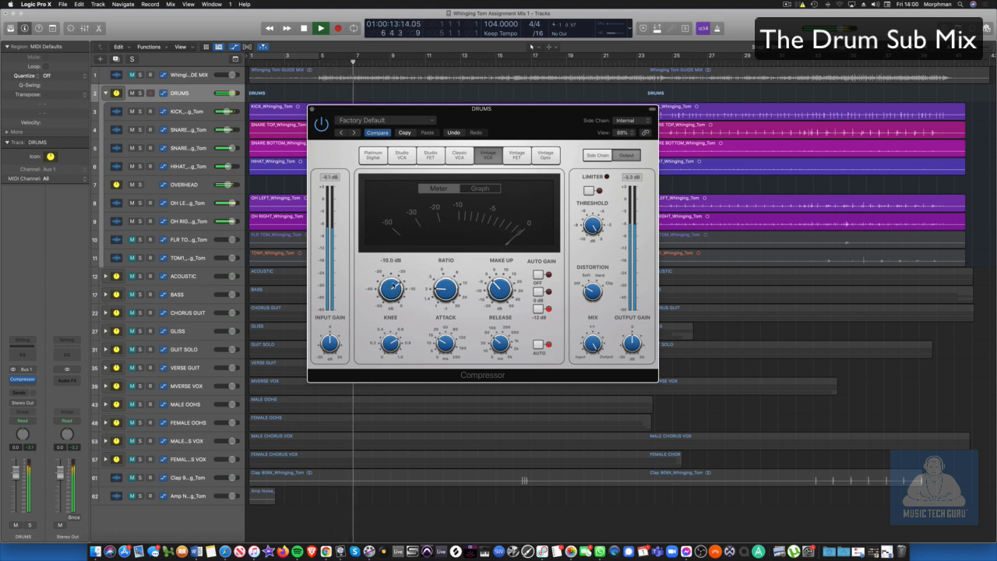
pyautogui.moveTo(500, 343); pyautogui.dragTo(500, 319)
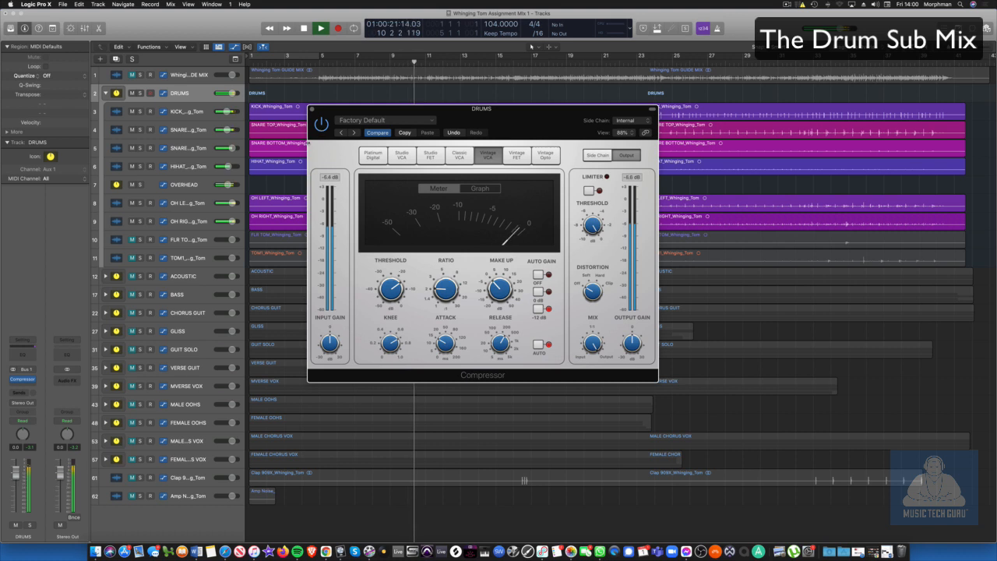
pyautogui.click(312, 110)
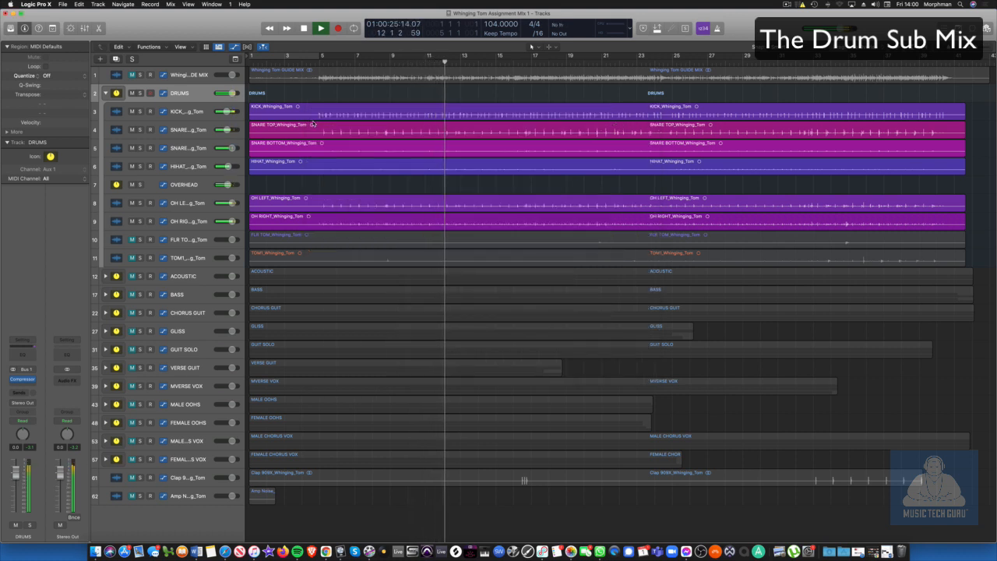
# Stop playback, add a send from the DRUMS channel to Bus 15, and name the resulting aux NYC.
pyautogui.press('space')
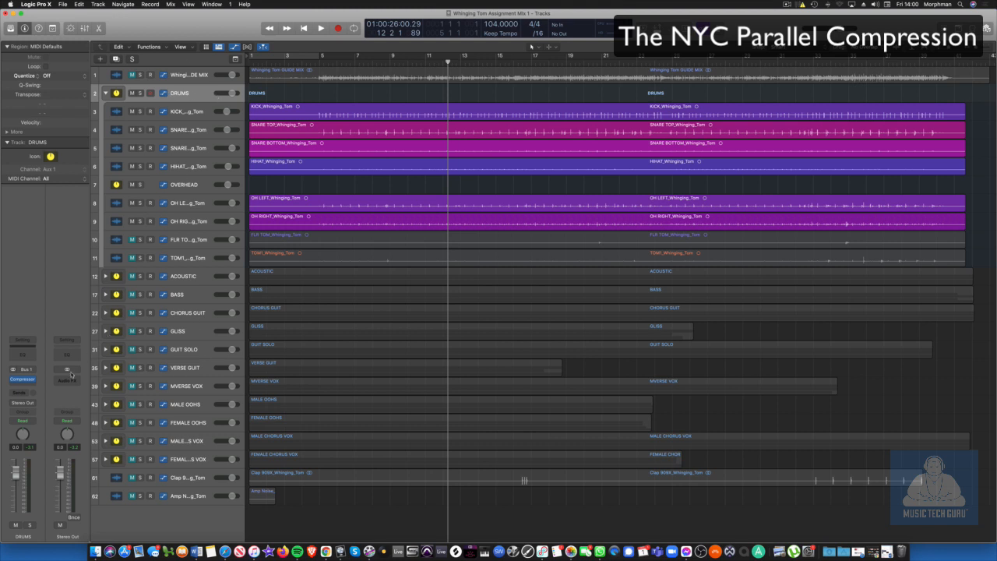
pyautogui.click(24, 395)
pyautogui.moveTo(23, 403)
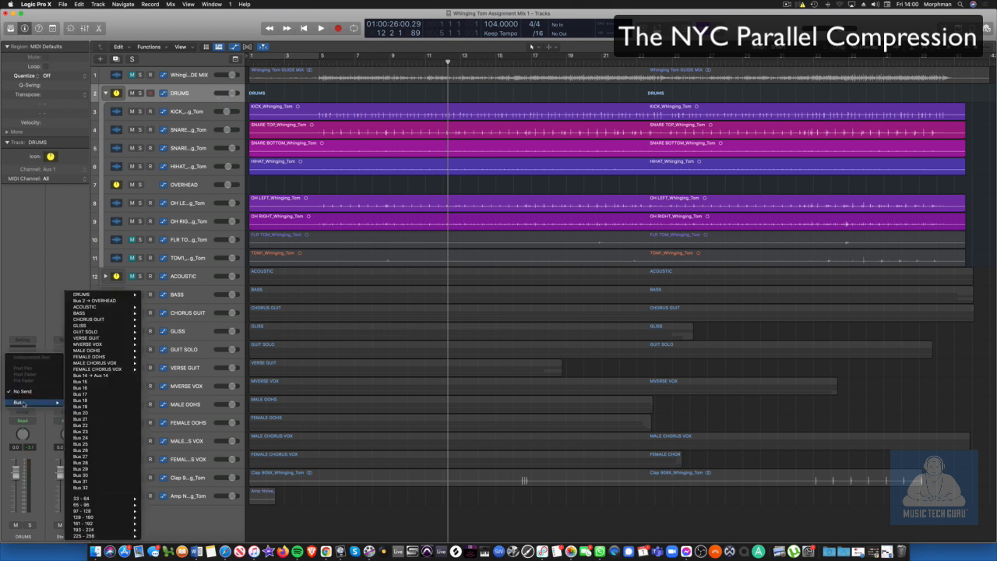
pyautogui.click(98, 383)
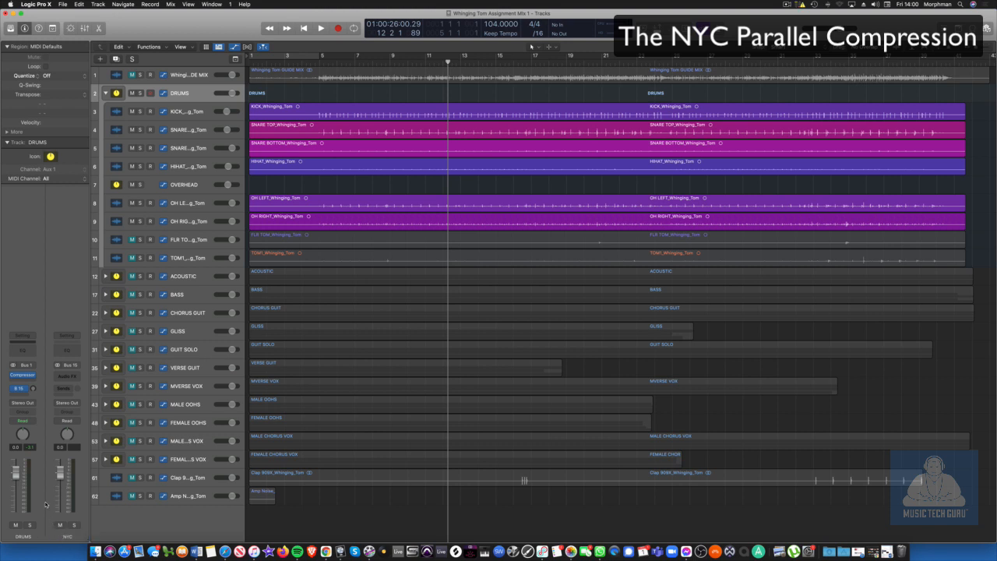
# Insert a Compressor on the NYC aux, set to Vintage VCA with a threshold of about -40 dB, a high ratio and 107 ms attack.
pyautogui.click(78, 376)
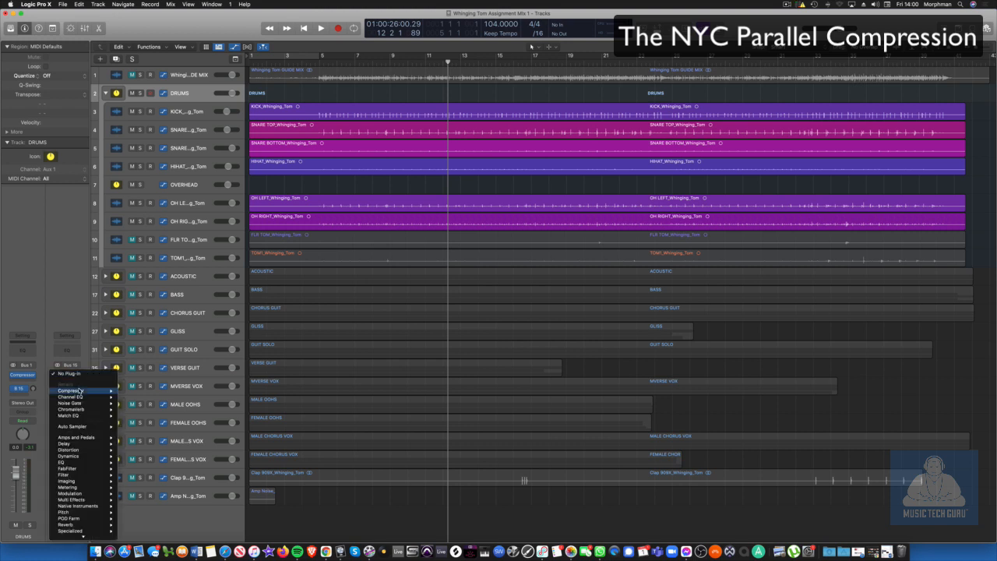
pyautogui.moveTo(81, 391)
pyautogui.click(134, 390)
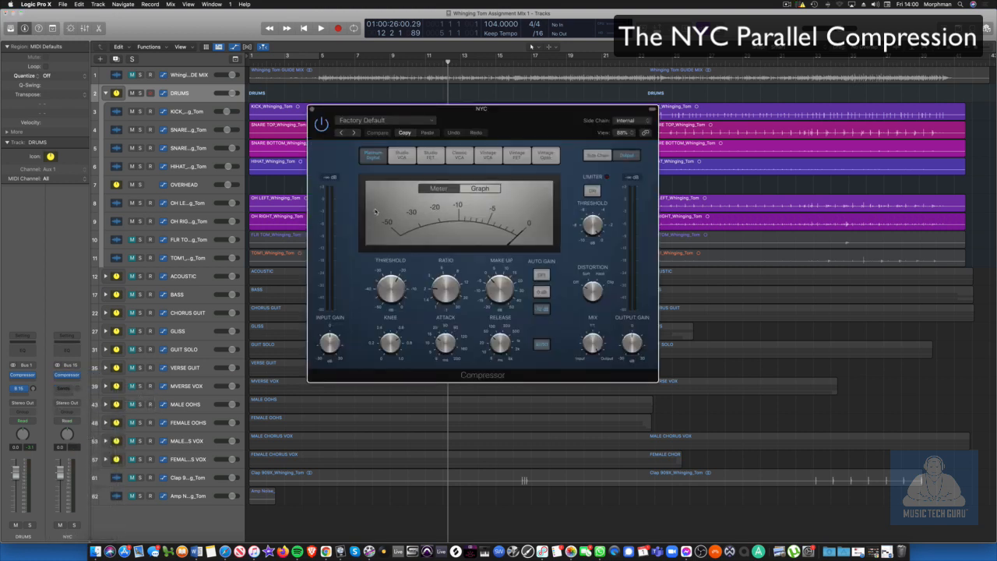
pyautogui.click(489, 155)
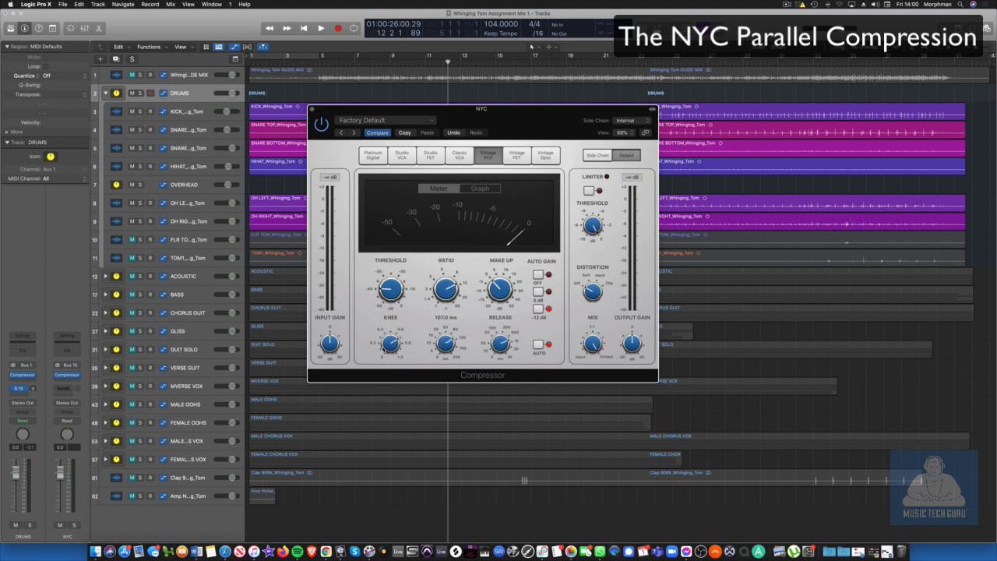
# Set the DRUMS send to 0.0 dB, bring the NYC fader to about -13.4 dB during playback, and increase the compressor's make-up gain and distortion.
pyautogui.click(53, 542)
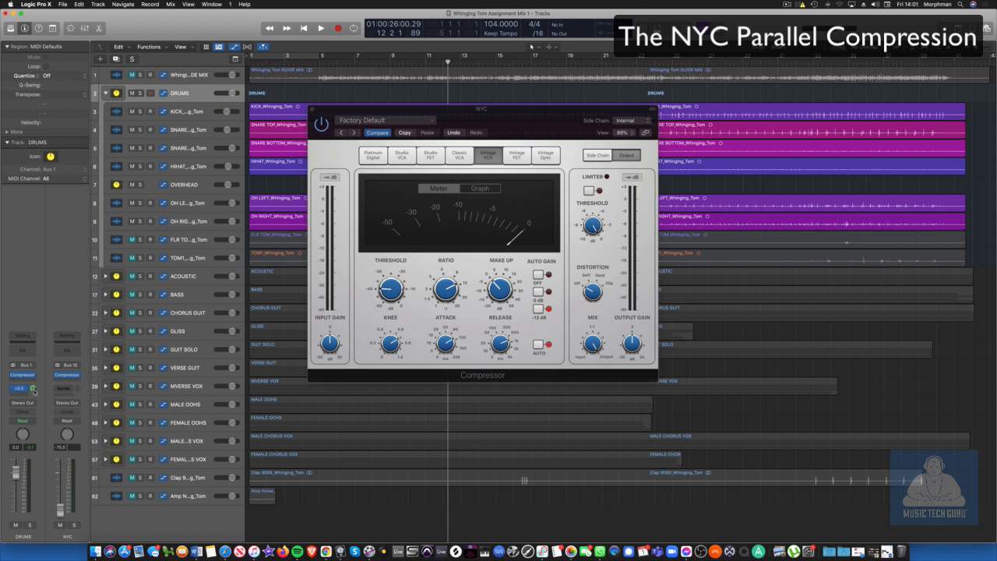
pyautogui.press('space')
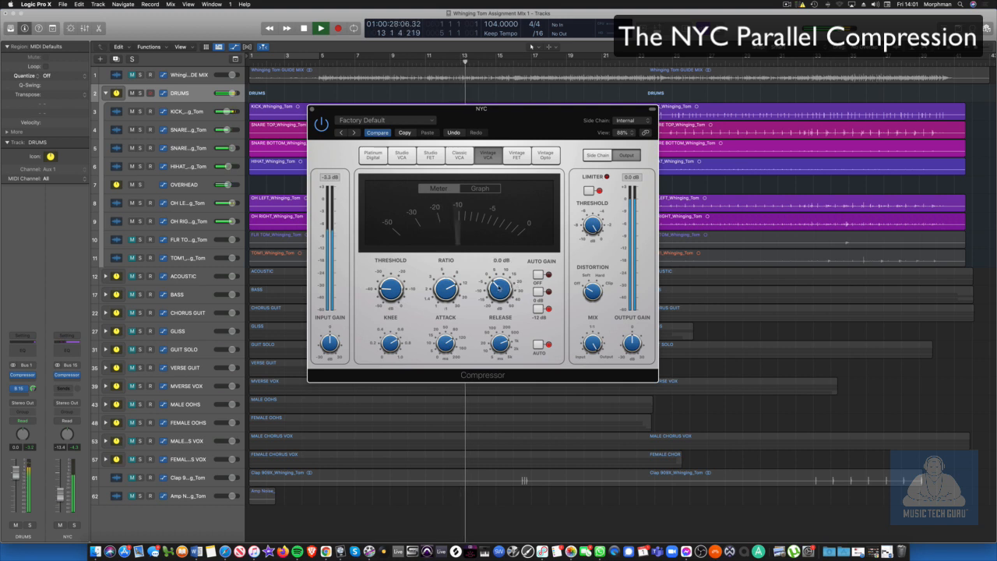
pyautogui.moveTo(499, 284); pyautogui.dragTo(500, 285)
pyautogui.moveTo(593, 291); pyautogui.dragTo(597, 259)
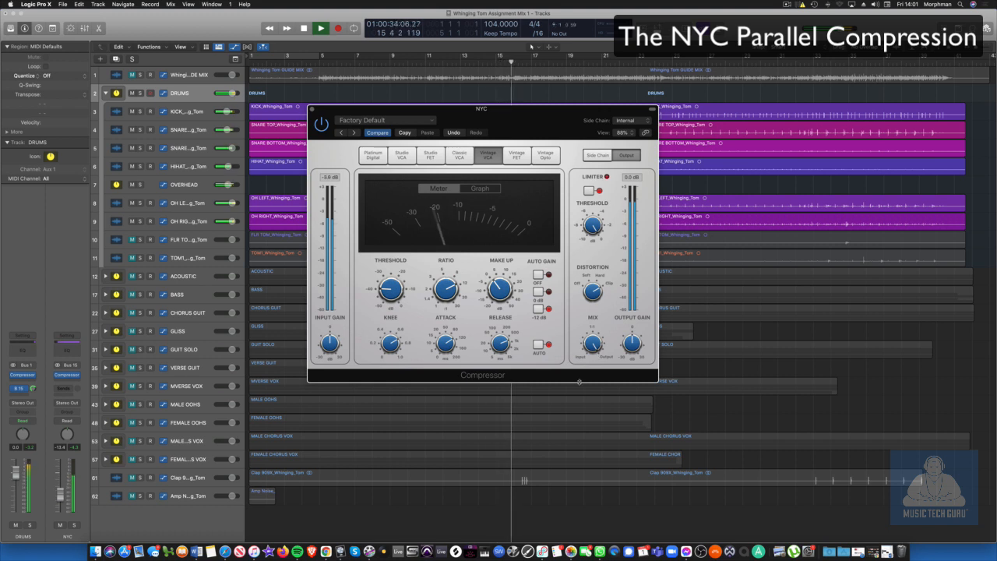
# Solo the NYC aux and add a Channel EQ with a low cut at about 82 Hz and a high cut around 10 kHz.
pyautogui.click(74, 526)
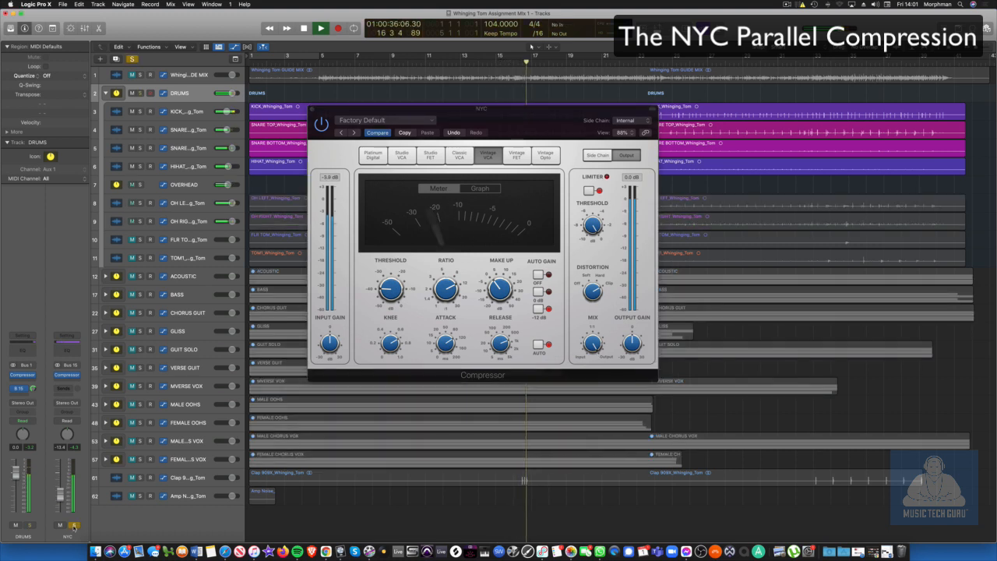
pyautogui.click(68, 351)
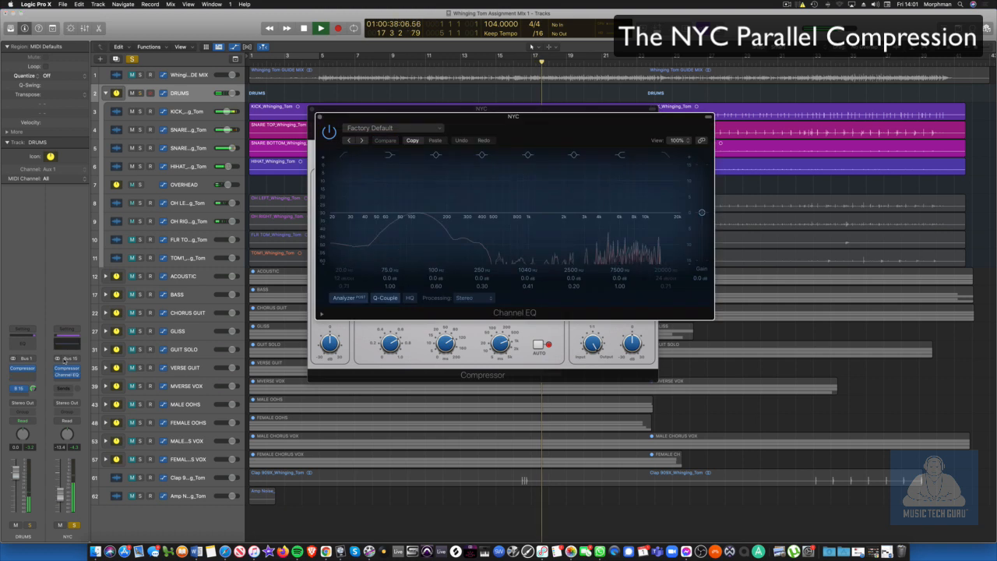
pyautogui.click(343, 157)
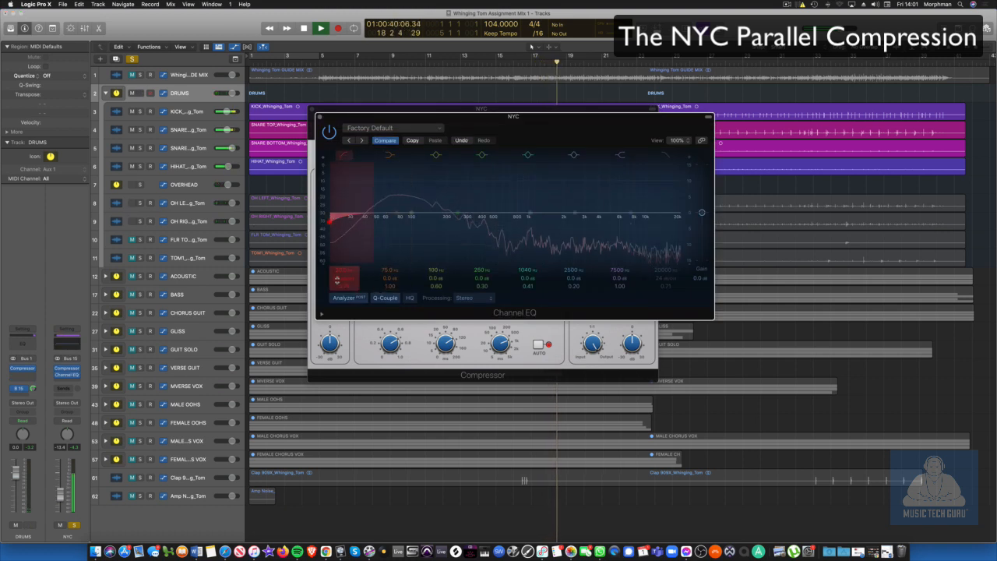
pyautogui.moveTo(351, 224); pyautogui.dragTo(400, 222)
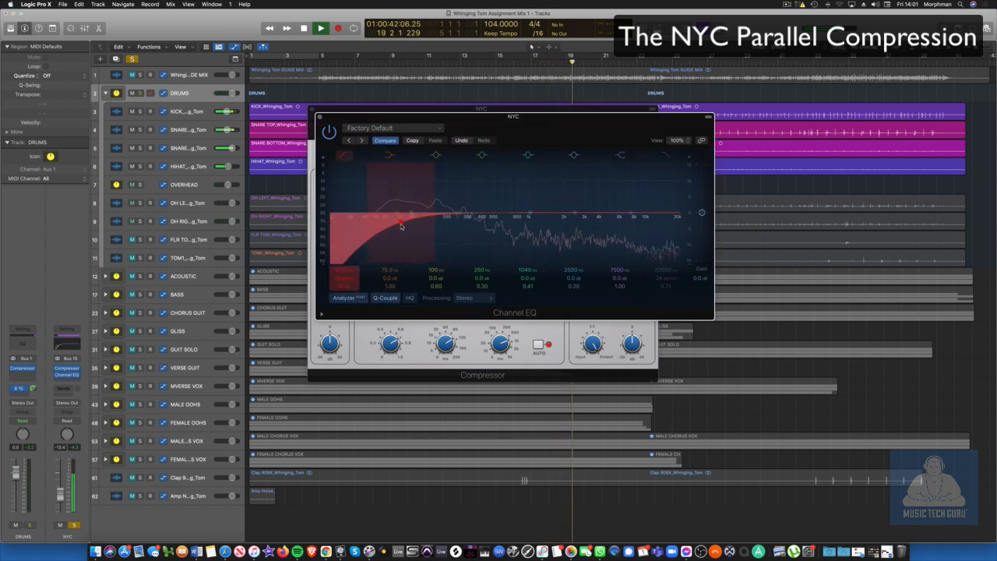
pyautogui.click(666, 156)
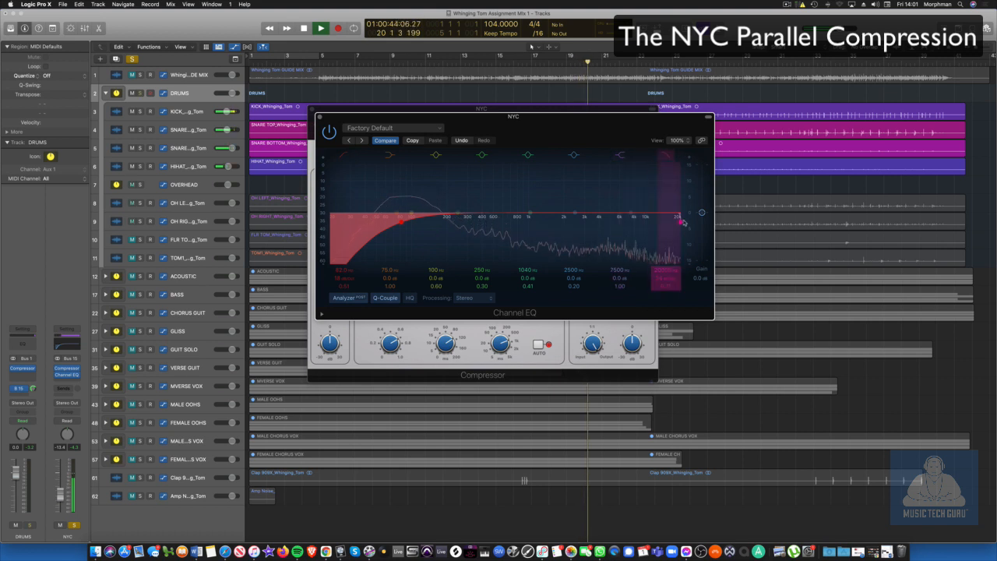
pyautogui.moveTo(680, 221); pyautogui.dragTo(663, 223)
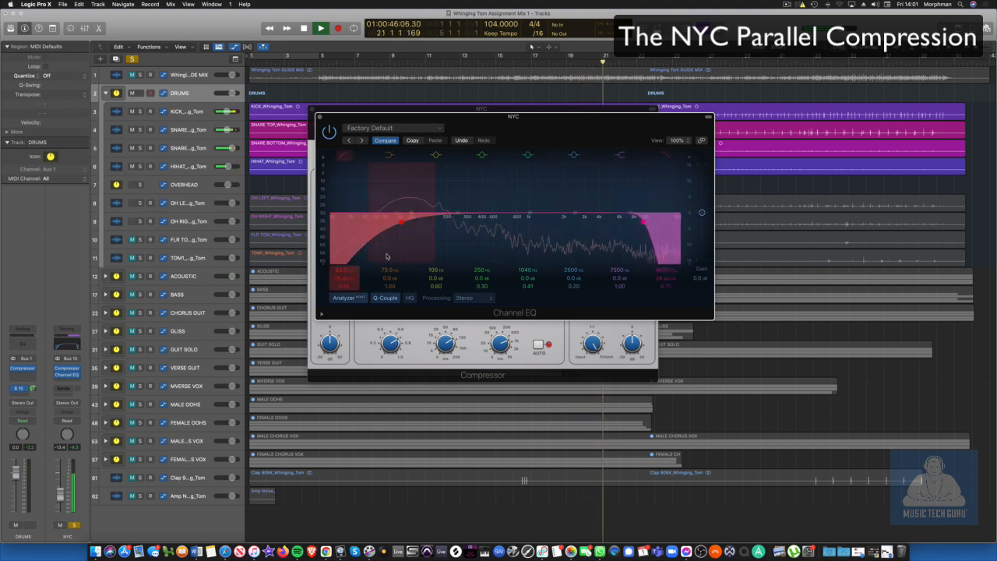
pyautogui.click(318, 118)
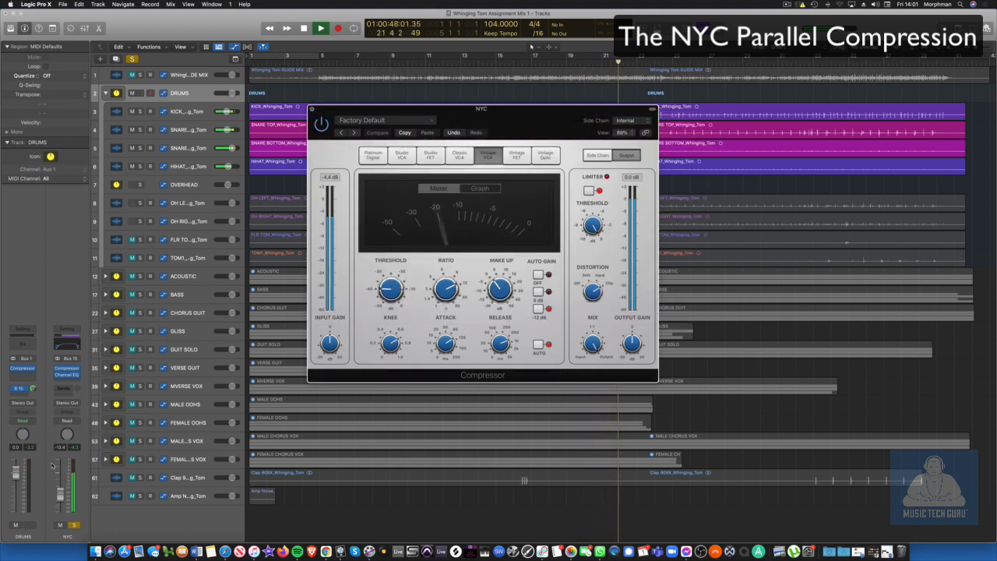
# Close the NYC compressor, unsolo the aux, and compare the drums with NYC muted and unmuted, restarting playback from bar 5.
pyautogui.click(310, 64)
pyautogui.click(72, 525)
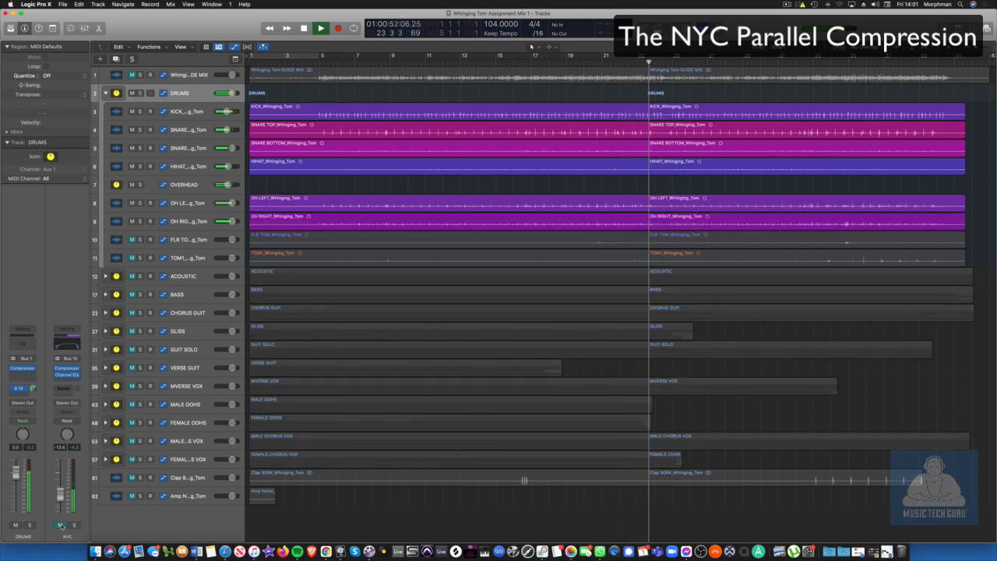
pyautogui.press('space')
pyautogui.press('space')
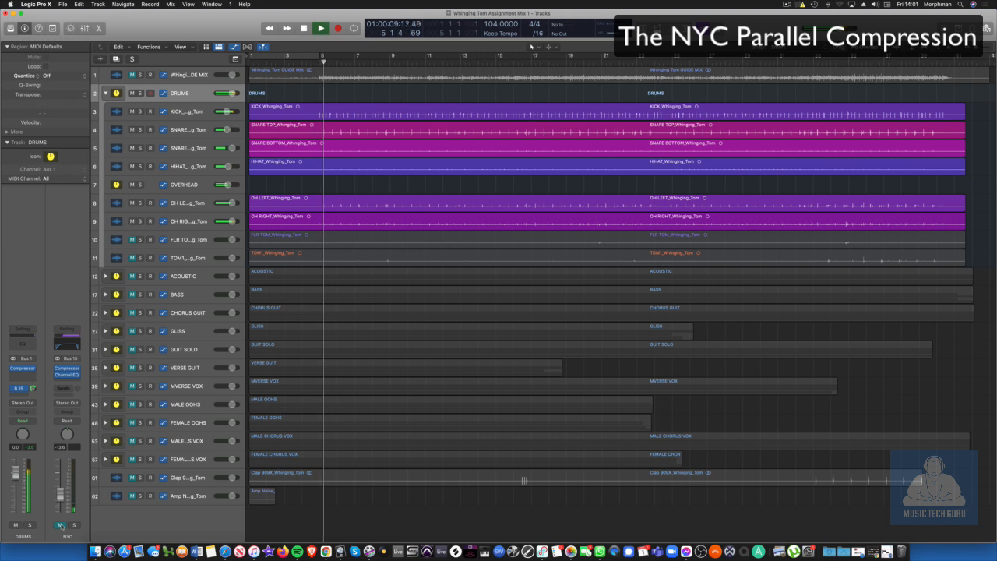
pyautogui.click(61, 527)
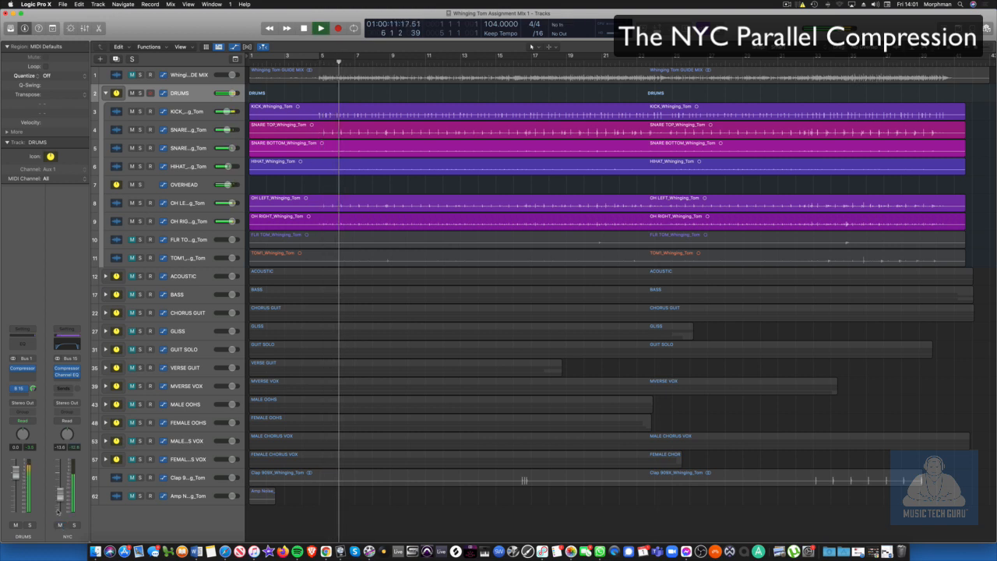
# Fine-tune the NYC aux fader to about -12.5 dB against the drum mix, then stop playback.
pyautogui.moveTo(59, 497); pyautogui.dragTo(58, 493)
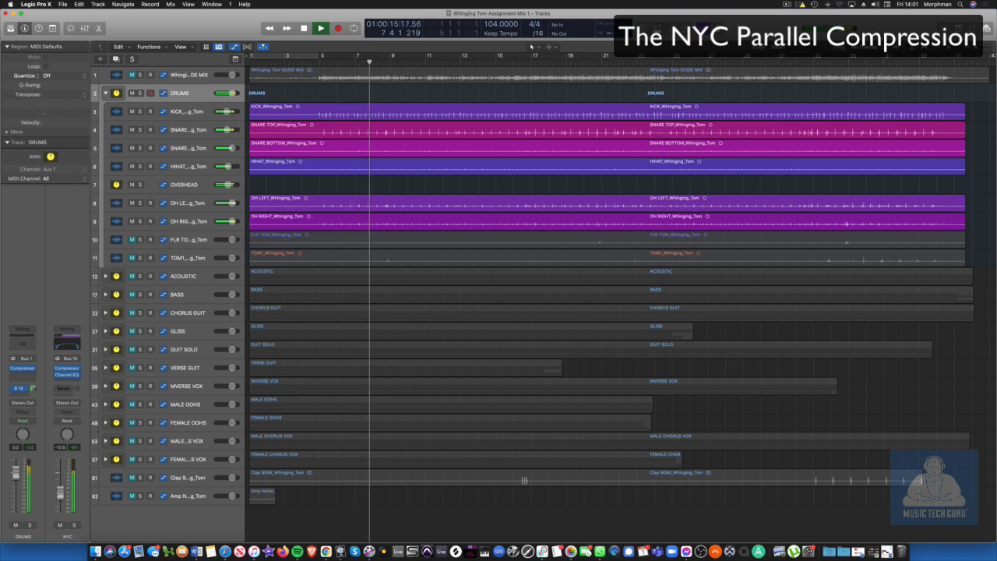
pyautogui.moveTo(58, 493); pyautogui.dragTo(60, 495)
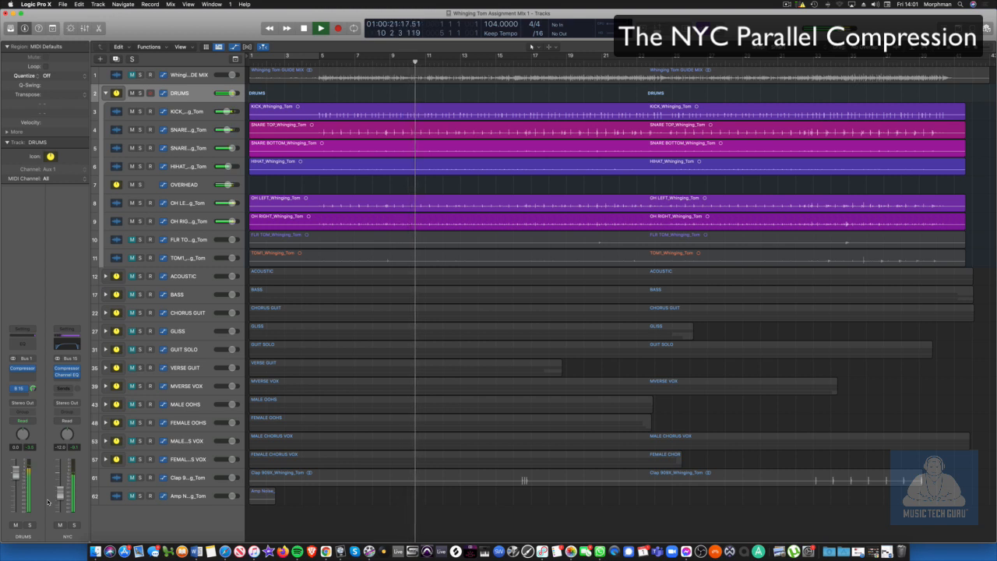
pyautogui.press('space')
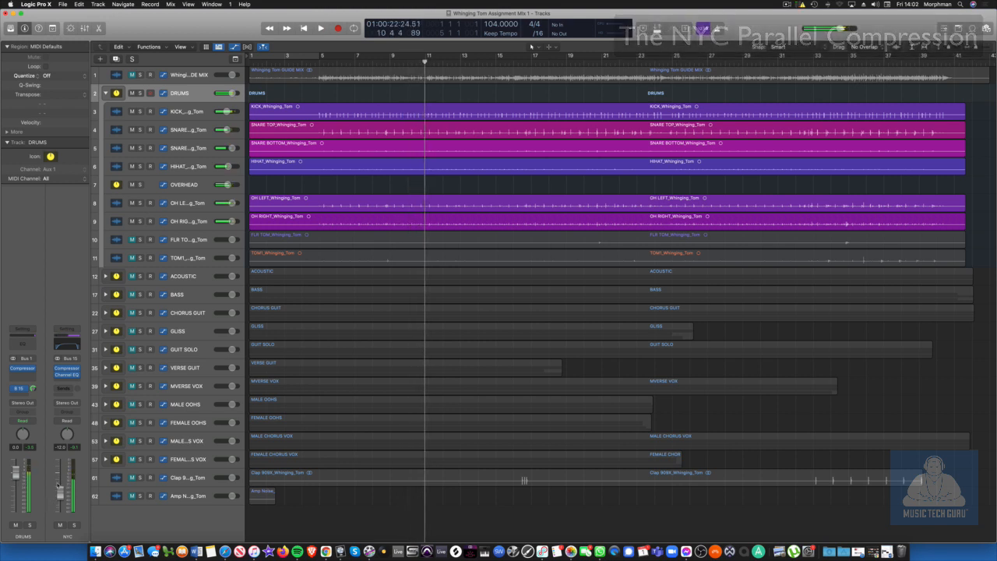
# Unmute the floor tom track and enlarge its height so the waveform is easier to edit.
pyautogui.click(185, 240)
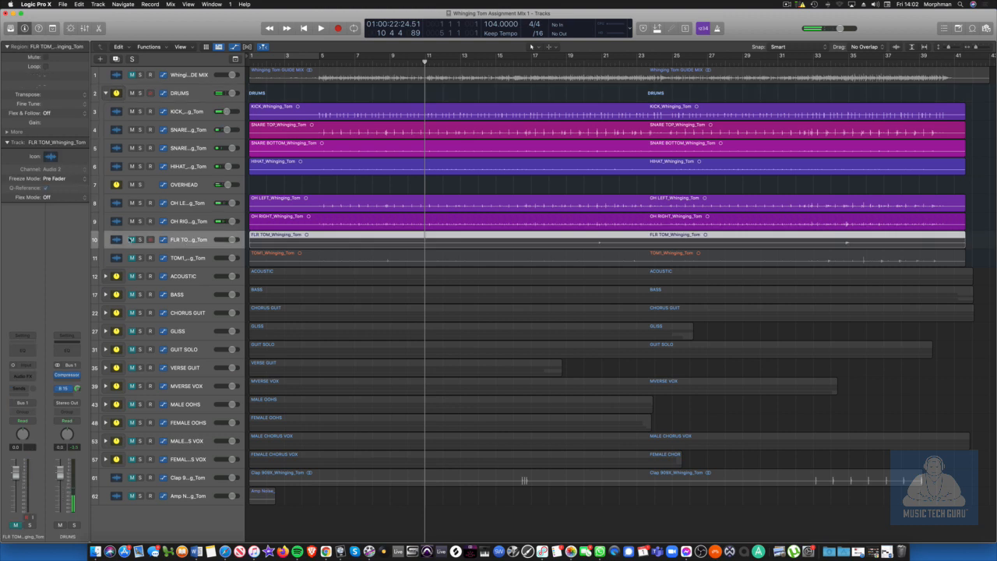
pyautogui.click(134, 239)
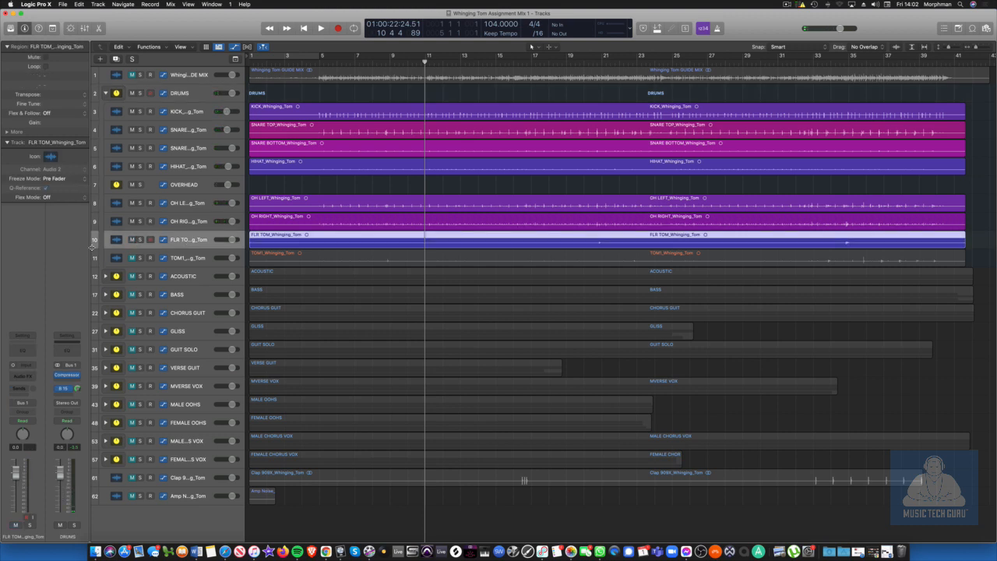
pyautogui.moveTo(94, 247); pyautogui.dragTo(93, 273)
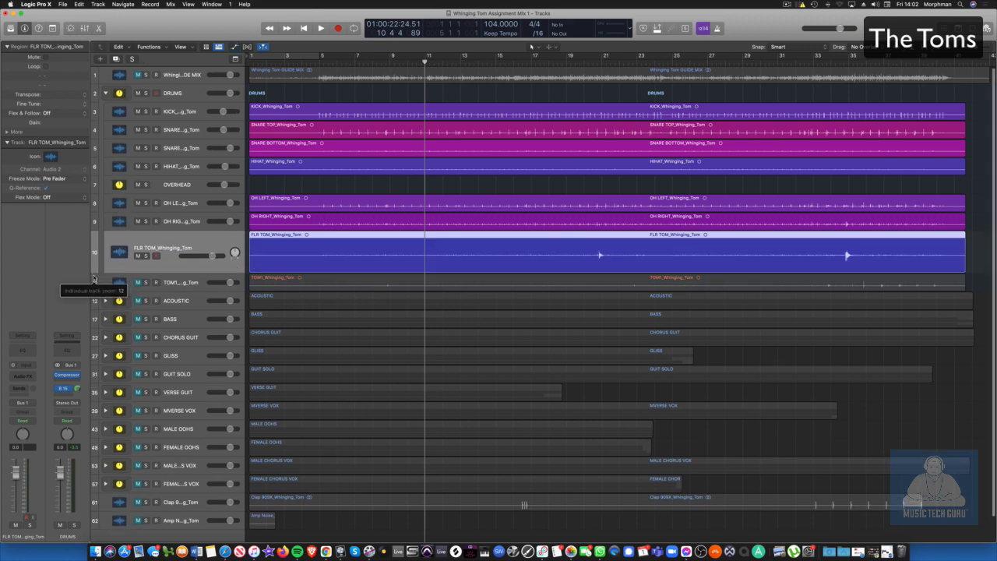
# Choose the Marquee Tool as the secondary editing tool.
pyautogui.click(552, 47)
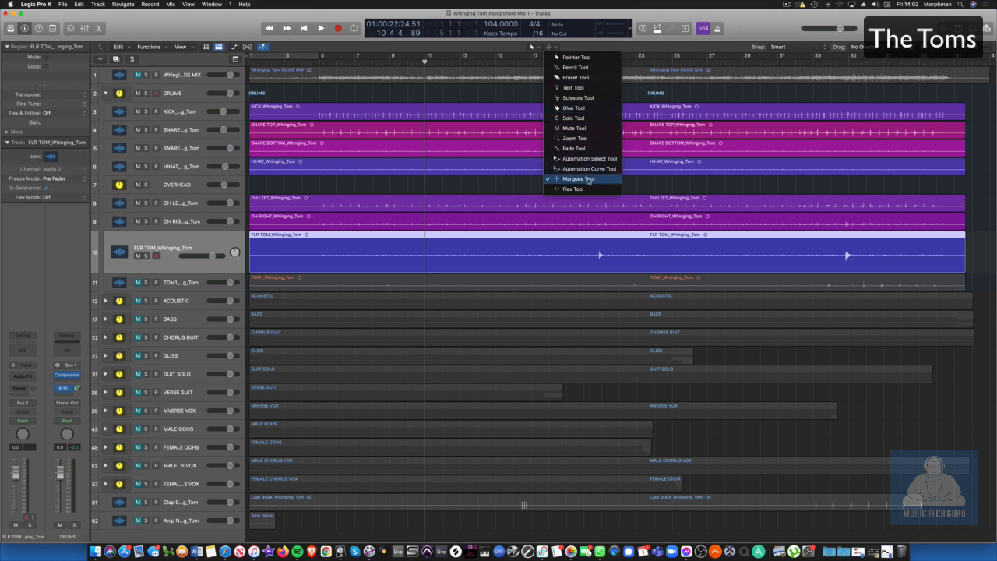
pyautogui.click(588, 180)
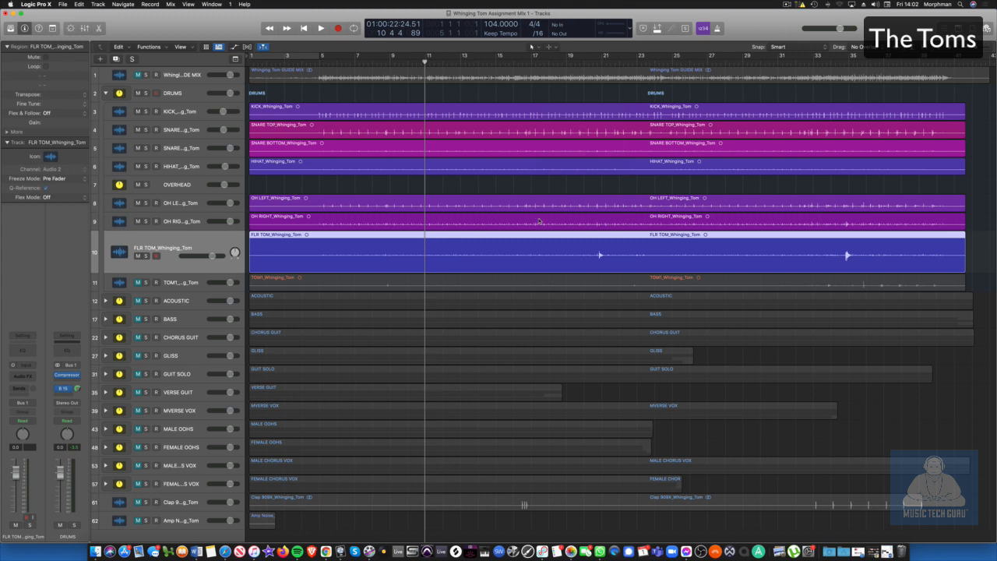
pyautogui.press('t')
pyautogui.click(539, 220)
# Split off and delete the floor tom audio from bar 1 up to just before its first hit in bar 20.
pyautogui.moveTo(597, 250); pyautogui.dragTo(205, 253)
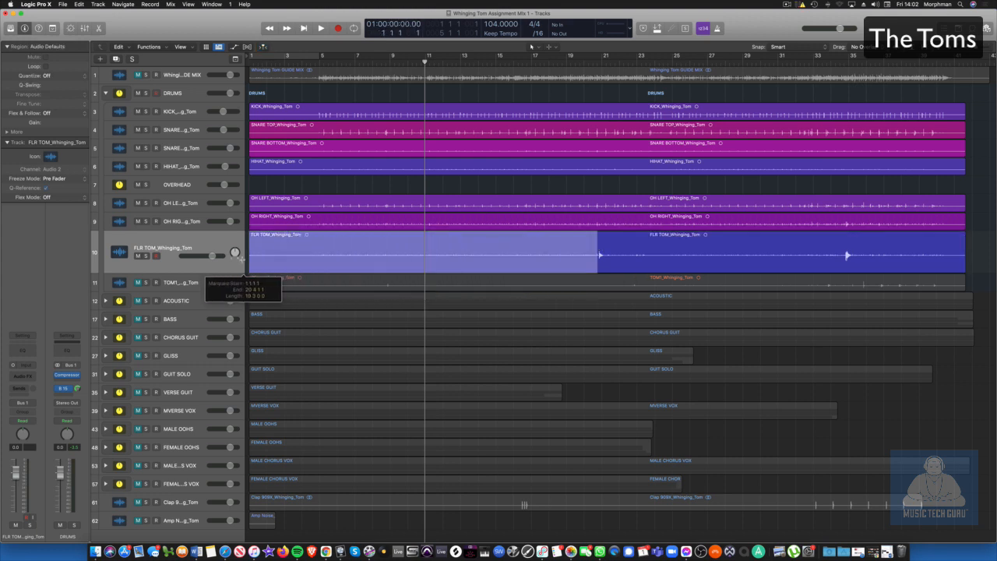
pyautogui.click(290, 248)
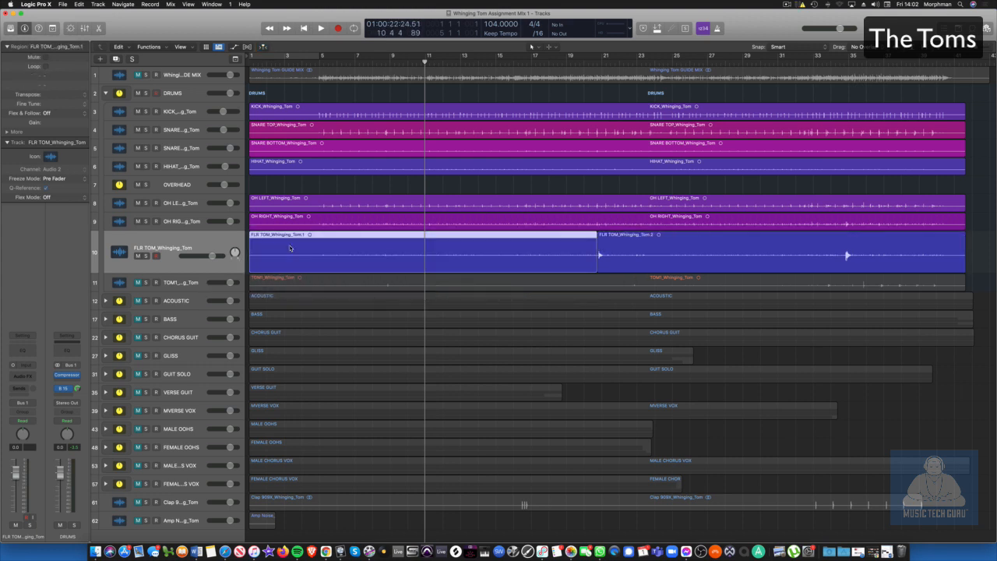
pyautogui.press('Delete')
# Marquee-select the floor tom audio between its first and second hits, split it off and delete it.
pyautogui.hscroll(5, 371, 245)
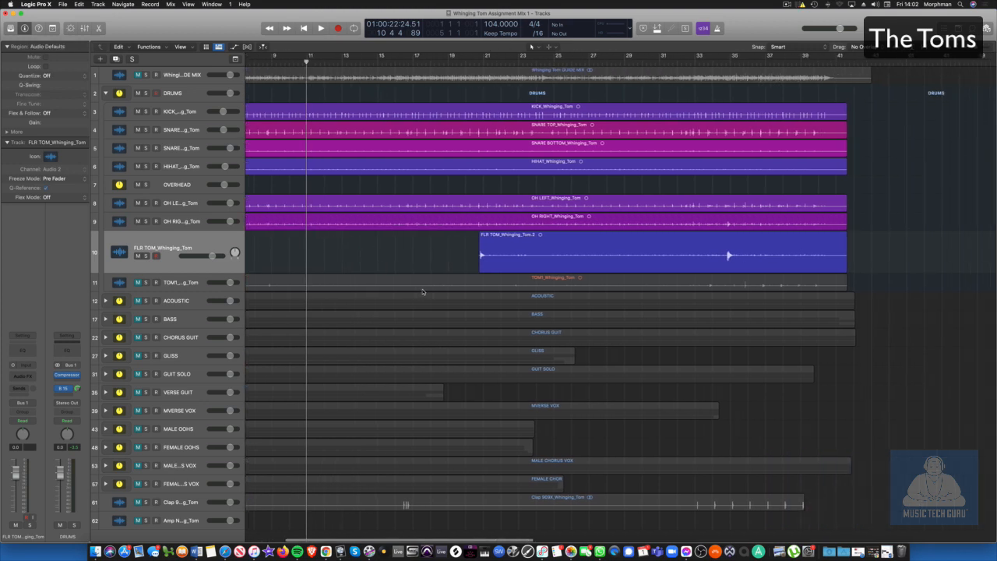
pyautogui.moveTo(490, 255); pyautogui.dragTo(724, 265)
pyautogui.click(621, 251)
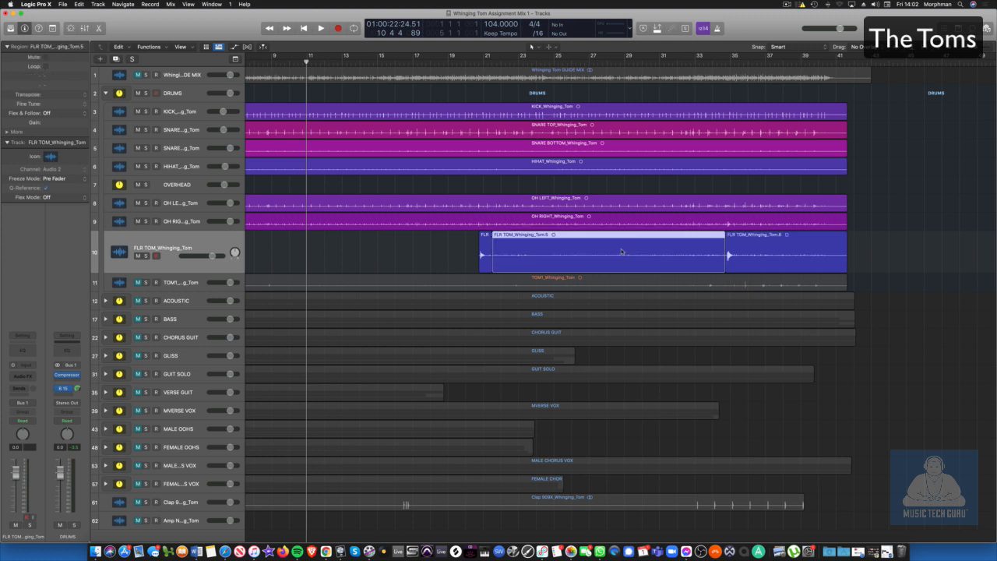
pyautogui.press('BackSpace')
# Split off and delete the remaining floor tom audio after the second hit, through the end of the region.
pyautogui.hscroll(3, 710, 253)
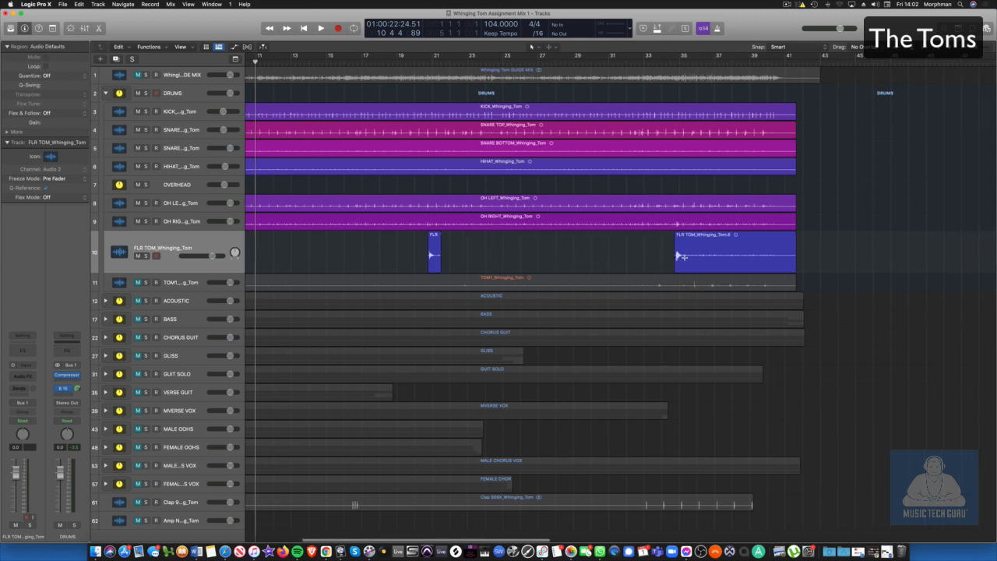
pyautogui.moveTo(683, 256); pyautogui.dragTo(798, 264)
pyautogui.click(754, 260)
pyautogui.press('BackSpace')
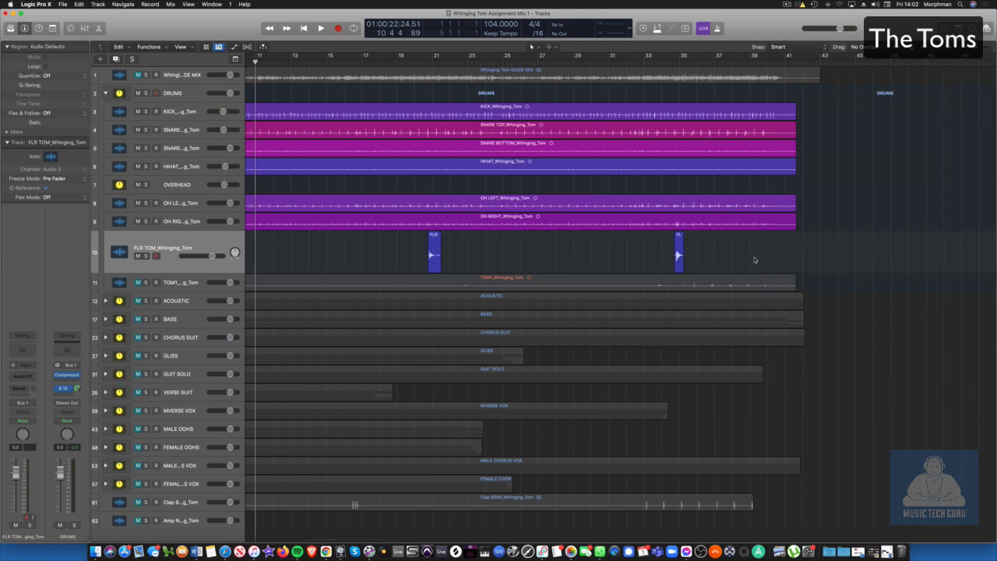
# Enlarge the TOM1 track, then split off and delete its audio from bar 1 to just before the first hit near bar 9.
pyautogui.hscroll(-5, 581, 286)
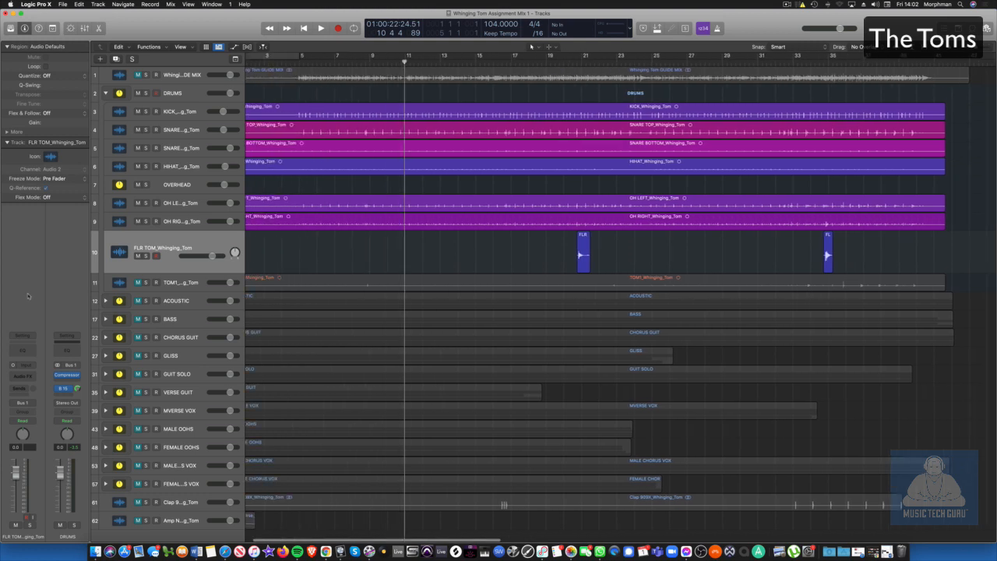
pyautogui.click(96, 289)
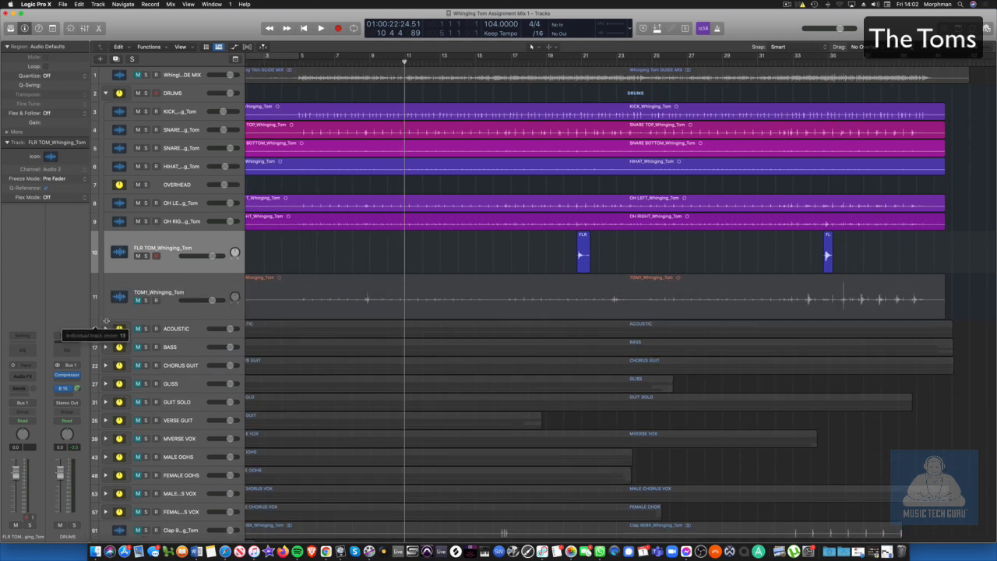
pyautogui.hscroll(-1, 305, 299)
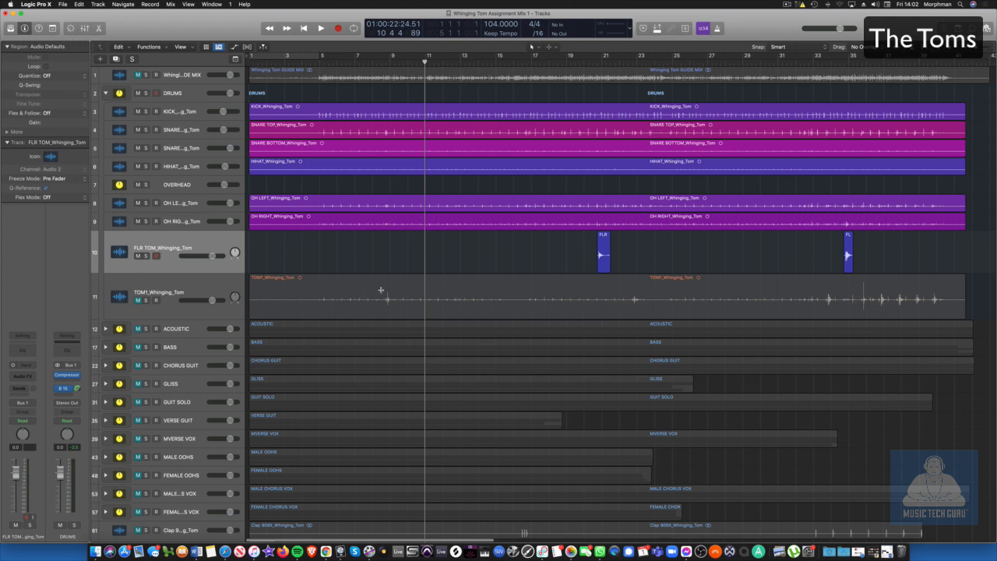
pyautogui.moveTo(381, 291); pyautogui.dragTo(249, 296)
pyautogui.click(318, 293)
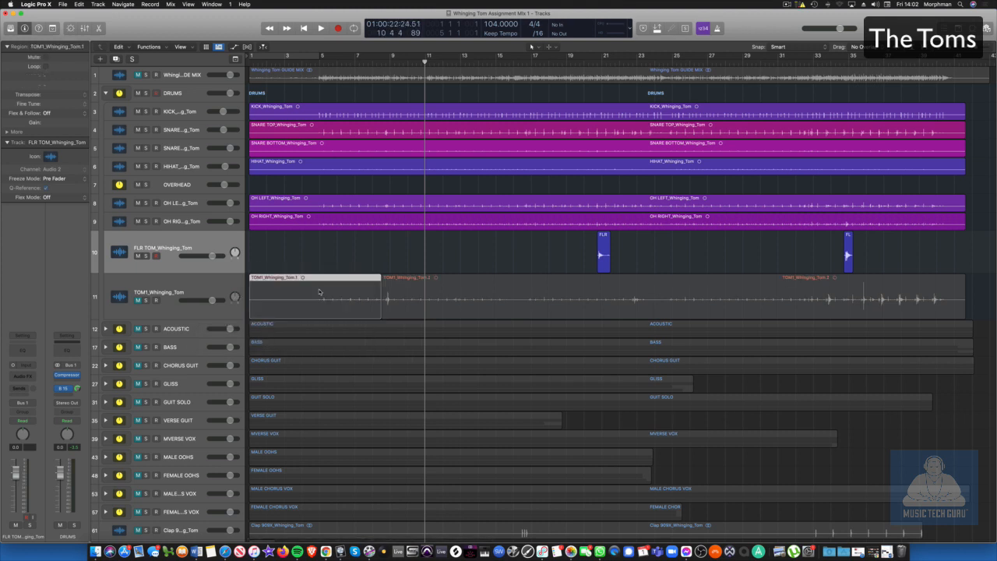
pyautogui.press('Delete')
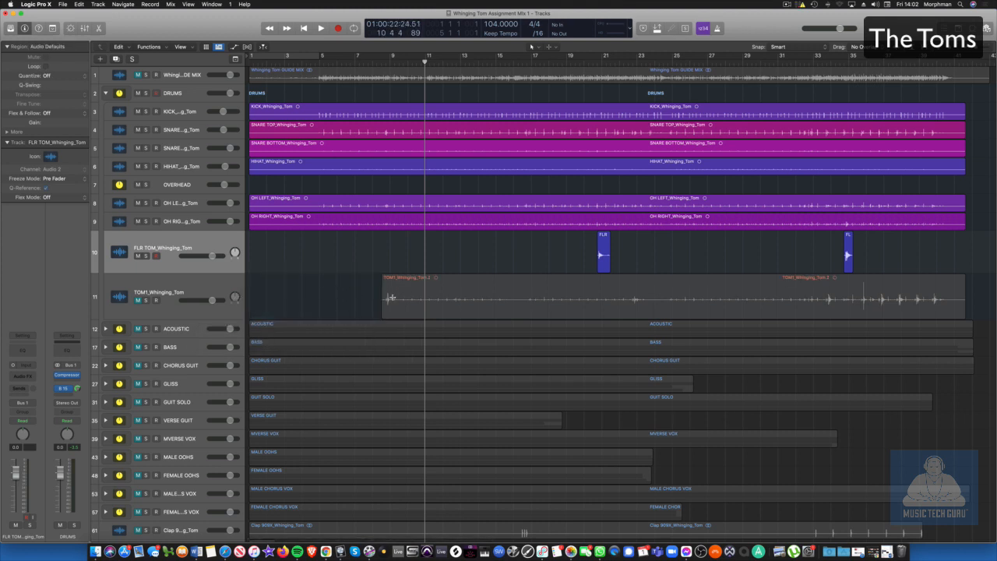
# Marquee-select the TOM1 audio from after the first hit to just before the hit near bar 34, split it off and delete it.
pyautogui.moveTo(391, 297); pyautogui.dragTo(825, 318)
pyautogui.click(765, 310)
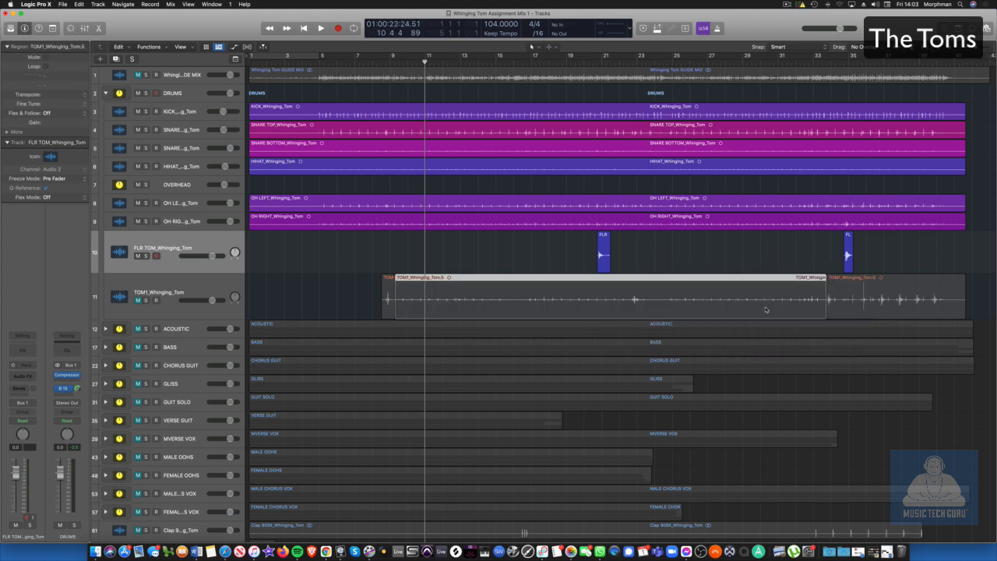
pyautogui.press('Delete')
# Split off and delete the TOM1 audio between the hits near bars 34 and 36.
pyautogui.hscroll(5, 748, 310)
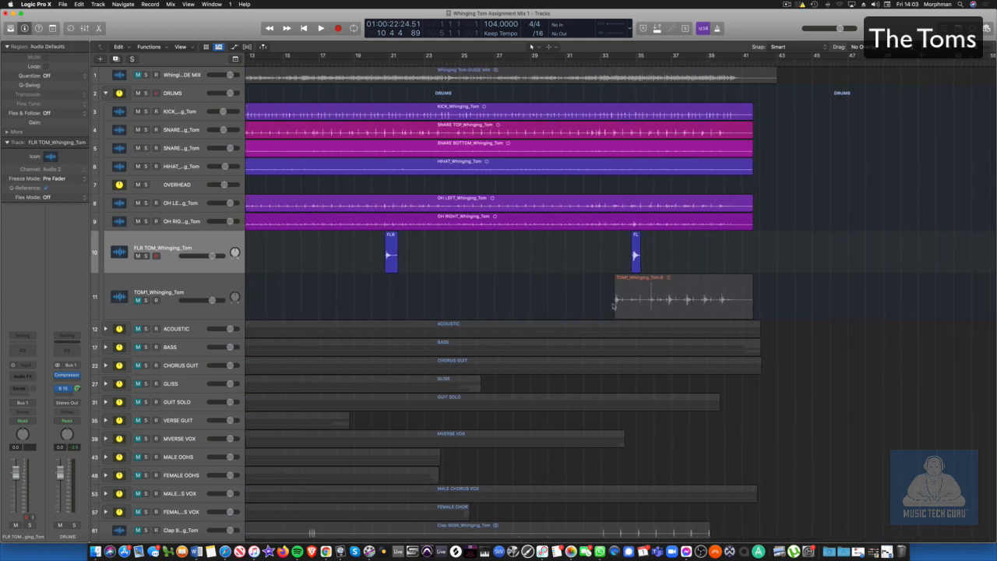
pyautogui.press('super+Right')
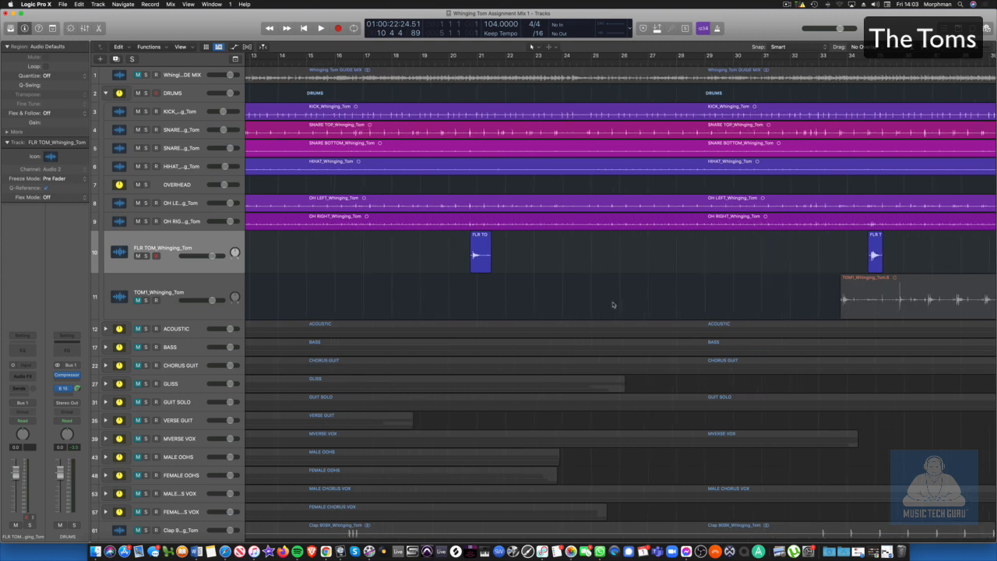
pyautogui.hscroll(6, 612, 304)
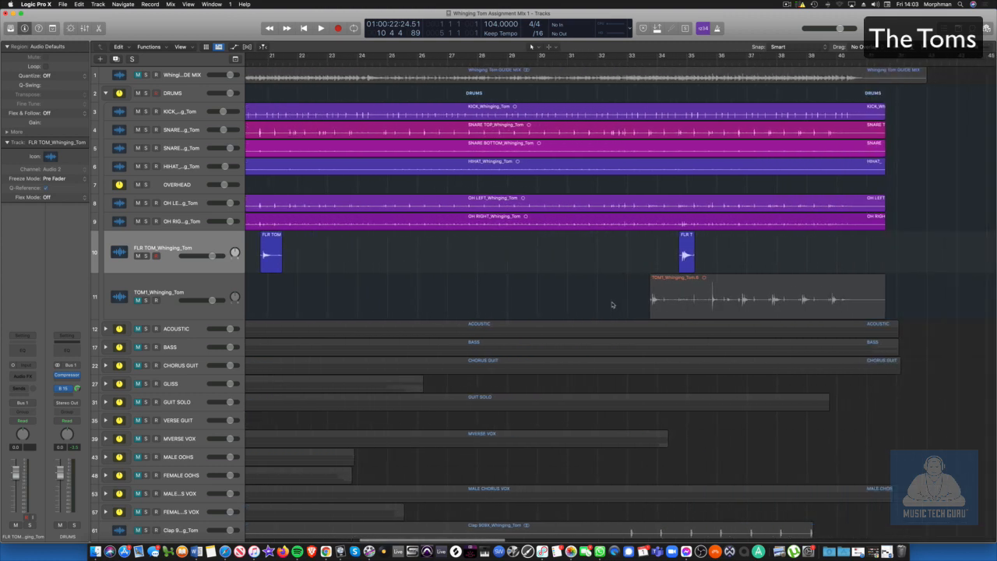
pyautogui.hscroll(1, 613, 304)
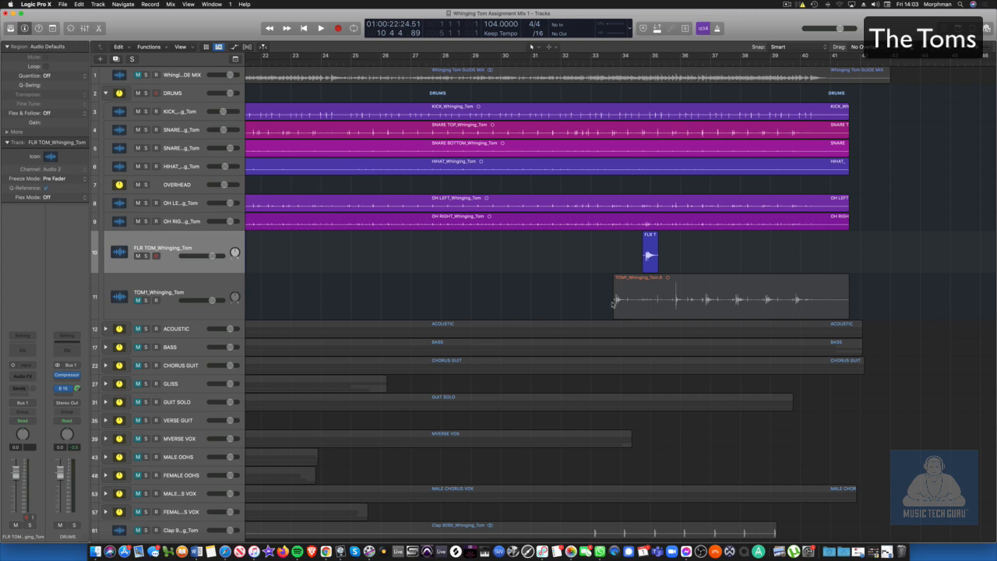
pyautogui.press('super+Left')
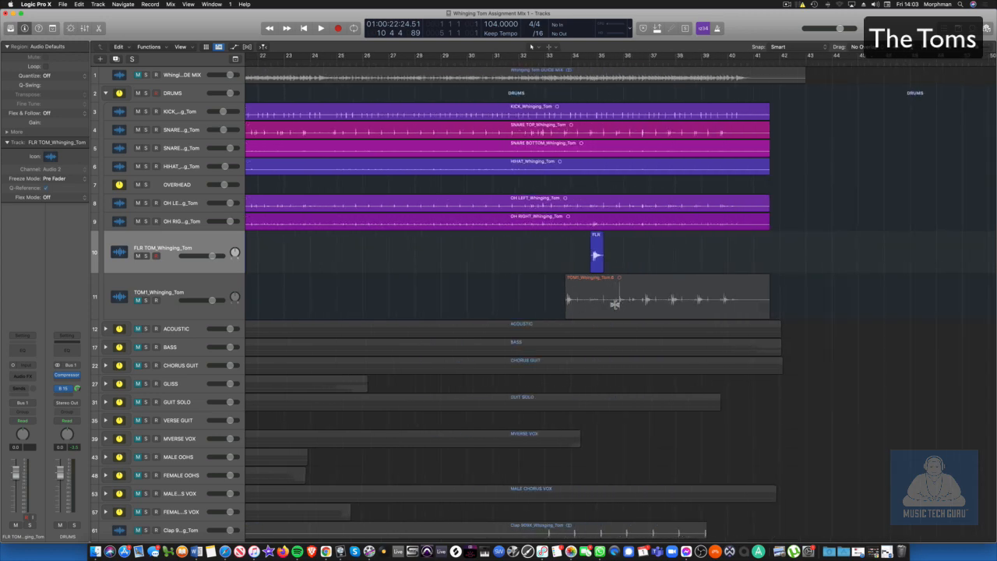
pyautogui.press('super+Right')
pyautogui.press('super+Down')
pyautogui.press('super+Up')
pyautogui.press('super+Right')
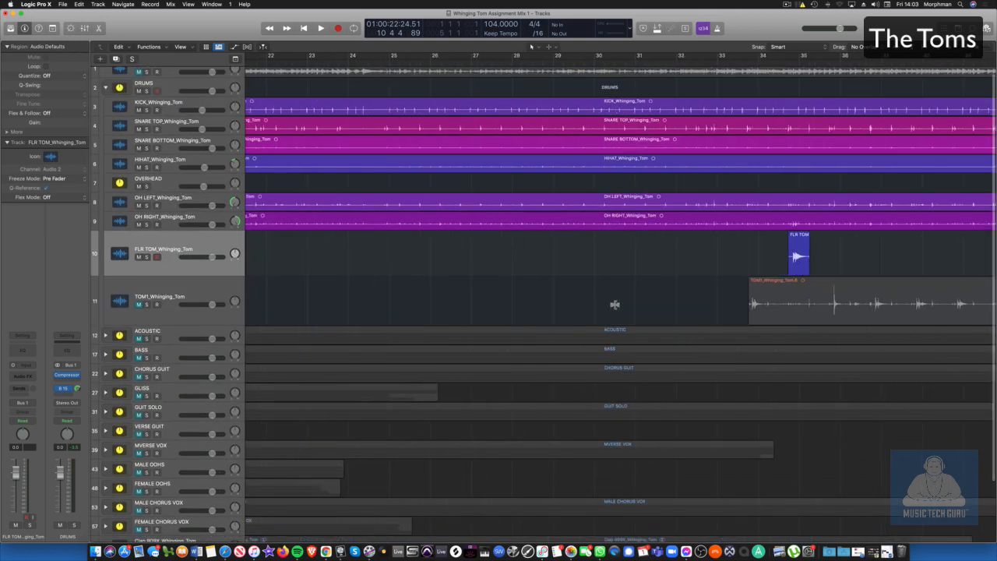
pyautogui.hscroll(3, 615, 305)
pyautogui.moveTo(614, 304); pyautogui.dragTo(682, 316)
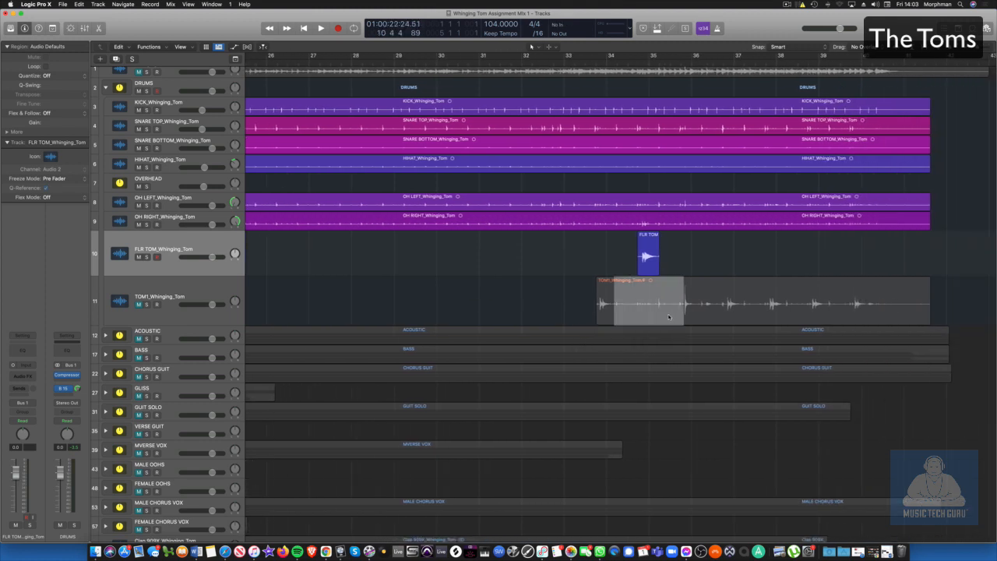
pyautogui.press('Delete')
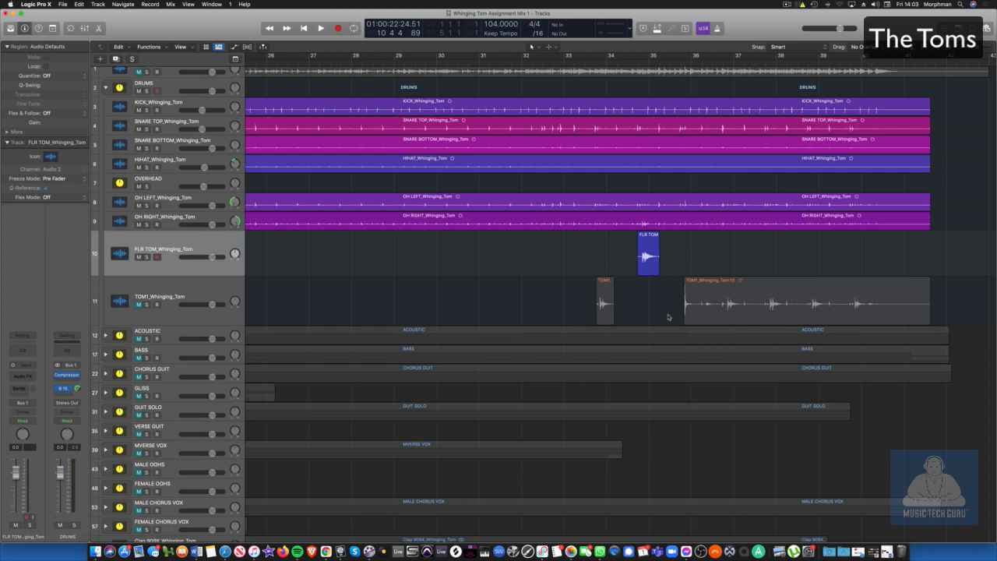
# Delete the TOM1 audio between the hits near bars 36 and 37, and between those near bars 37 and 38.
pyautogui.moveTo(697, 304); pyautogui.dragTo(725, 317)
pyautogui.click(717, 317)
pyautogui.press('Delete')
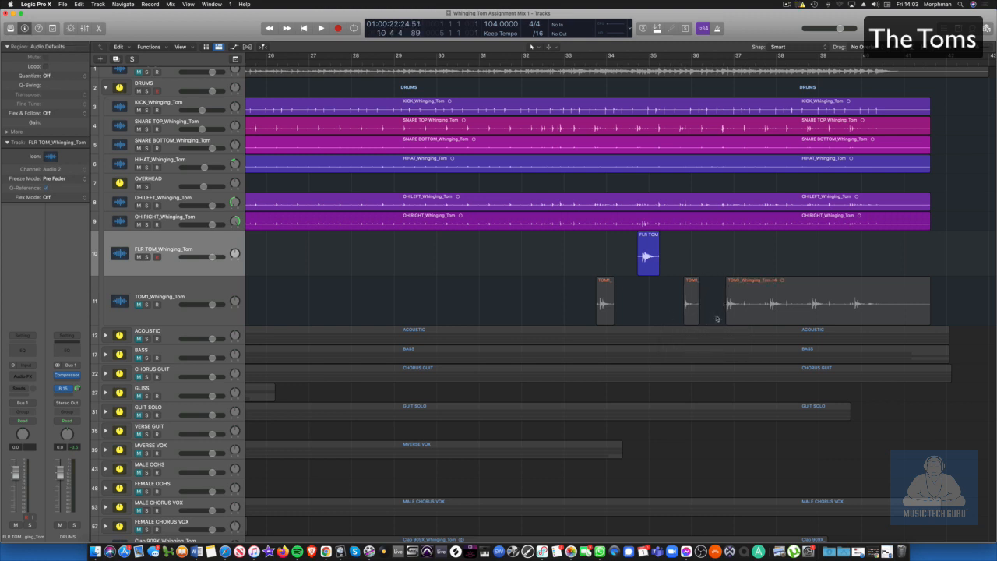
pyautogui.hscroll(5, 716, 318)
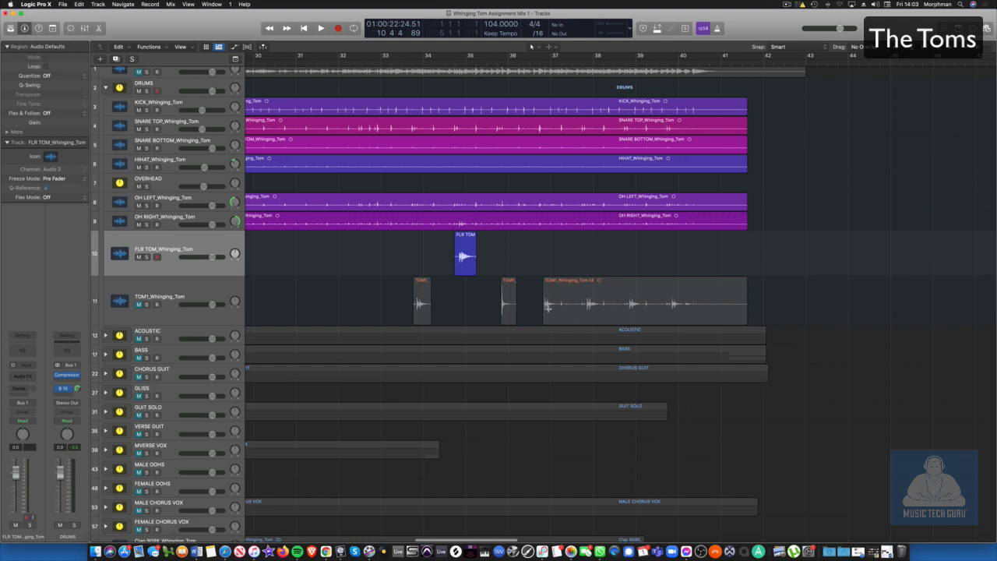
pyautogui.moveTo(558, 304); pyautogui.dragTo(583, 312)
pyautogui.moveTo(584, 314); pyautogui.dragTo(584, 315)
pyautogui.press('Delete')
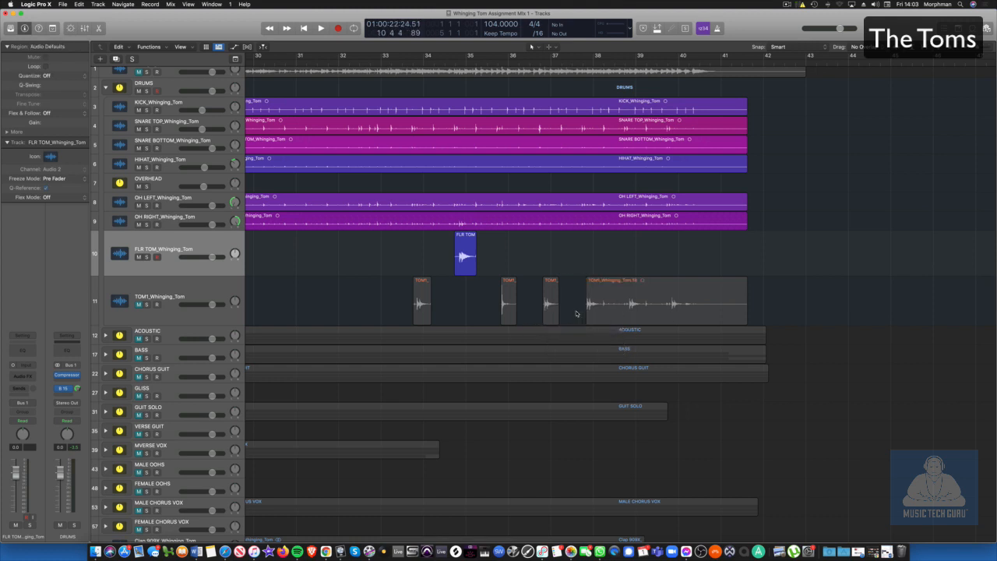
# Remove the remaining TOM1 audio between the hits near bars 38, 39 and 40, and from after the last hit to the region end.
pyautogui.hscroll(5, 580, 315)
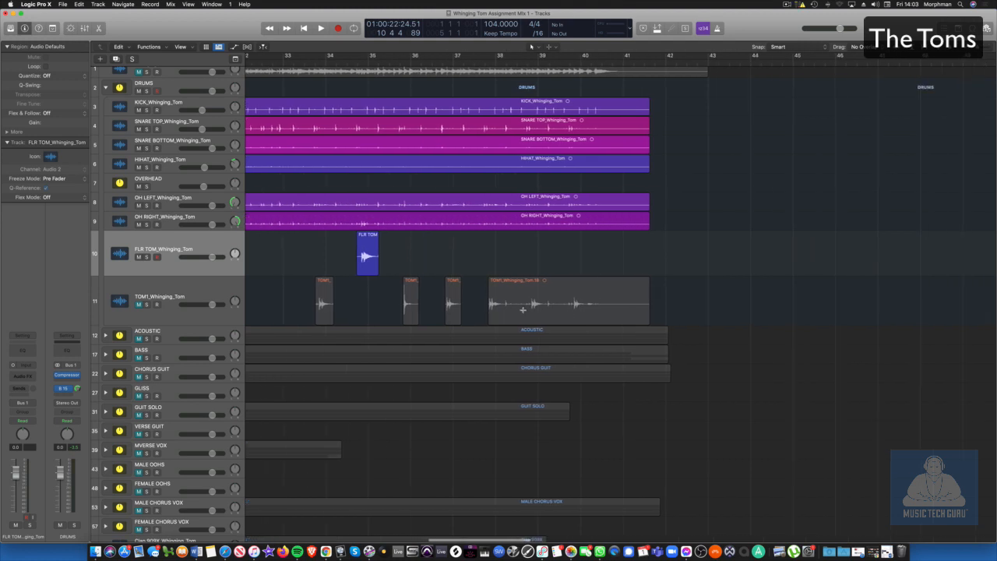
pyautogui.moveTo(500, 308); pyautogui.dragTo(670, 313)
pyautogui.press('Delete')
pyautogui.click(565, 317)
pyautogui.press('Delete')
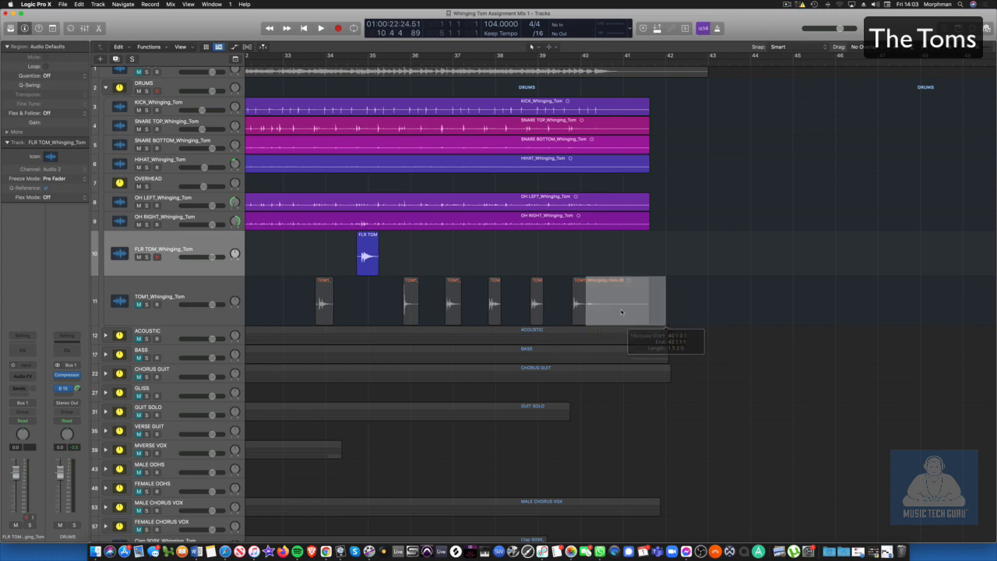
pyautogui.click(616, 312)
pyautogui.press('Delete')
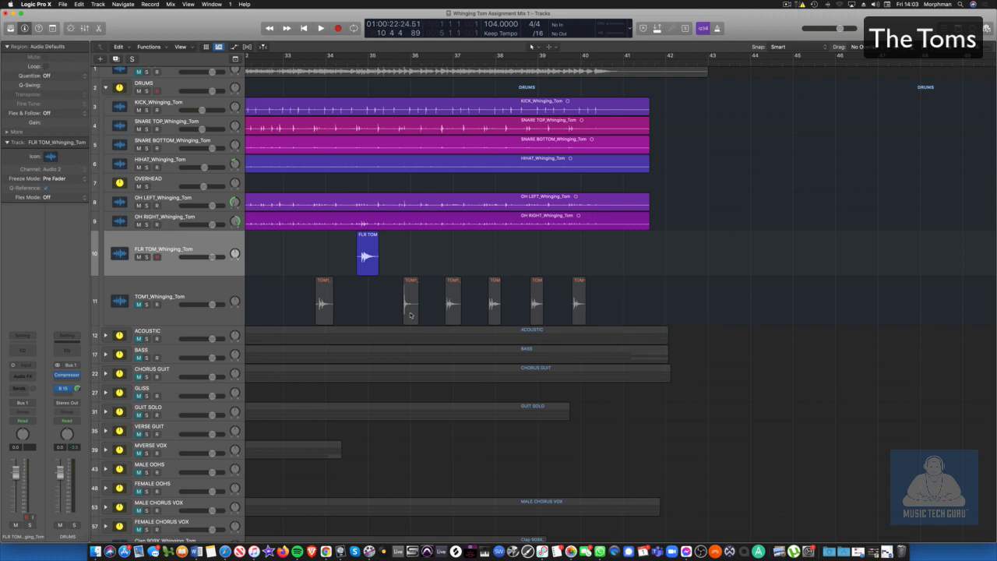
# Solo the TOM1 track and trim its first region near bar 9 closer to the hit, auditioning the result.
pyautogui.hscroll(-15, 335, 318)
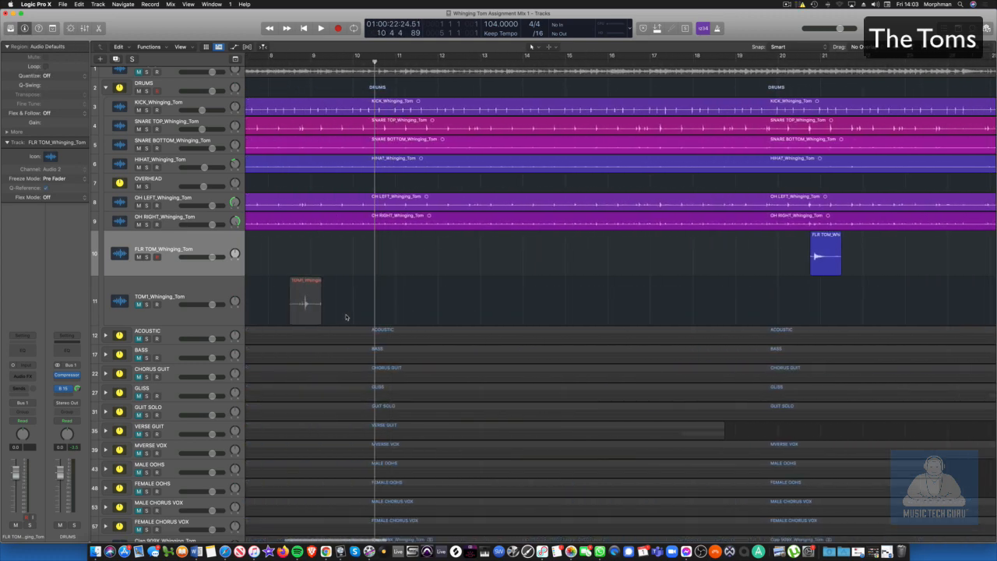
pyautogui.moveTo(553, 319); pyautogui.dragTo(577, 318)
pyautogui.click(147, 304)
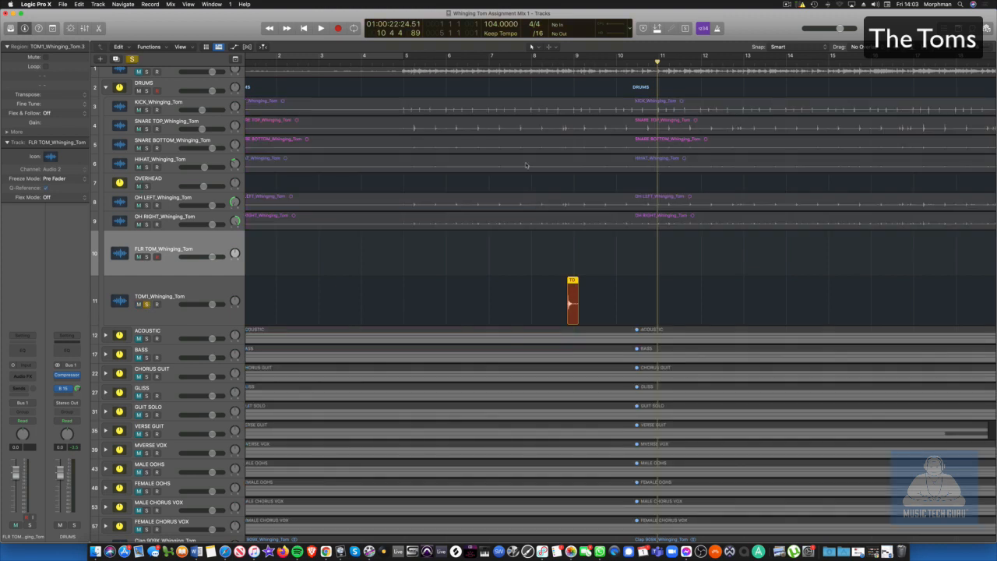
pyautogui.click(564, 62)
pyautogui.press('space')
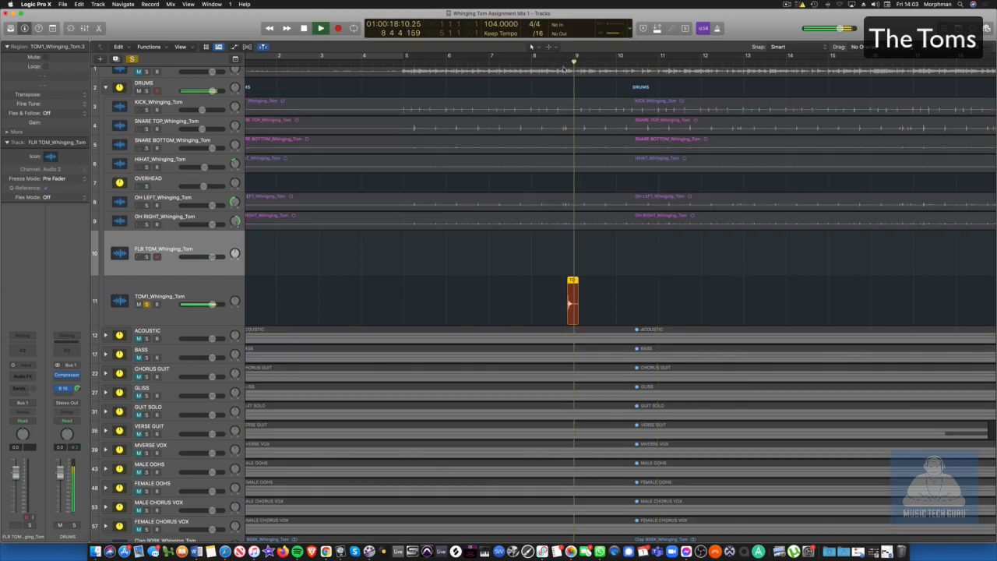
pyautogui.press('space')
pyautogui.moveTo(577, 321); pyautogui.dragTo(572, 323)
pyautogui.press('space')
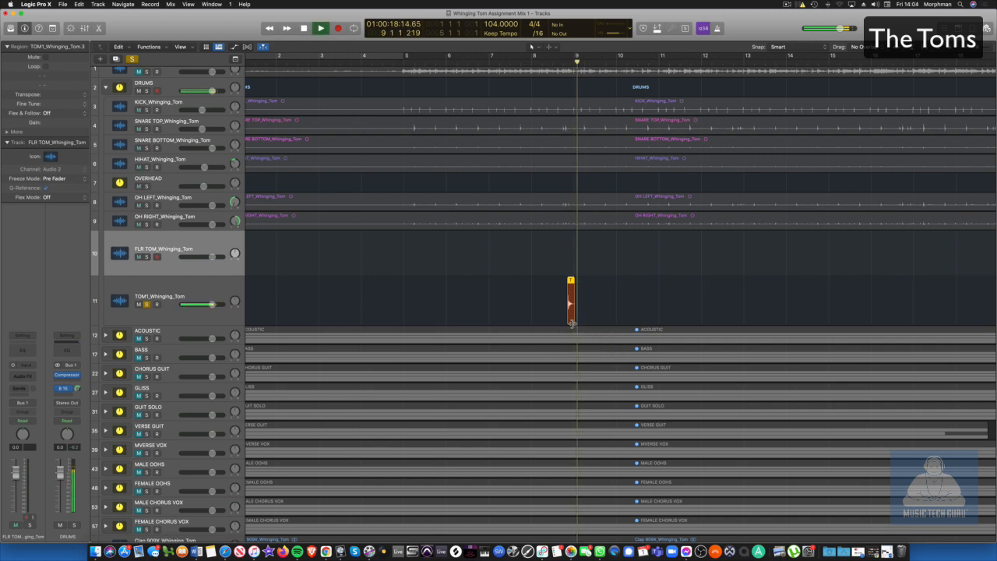
pyautogui.press('space')
# Trim both edges of the first TOM1 region tightly around the hit and its decay, and play it back.
pyautogui.scroll(5, 571, 322)
pyautogui.scroll(2, 574, 324)
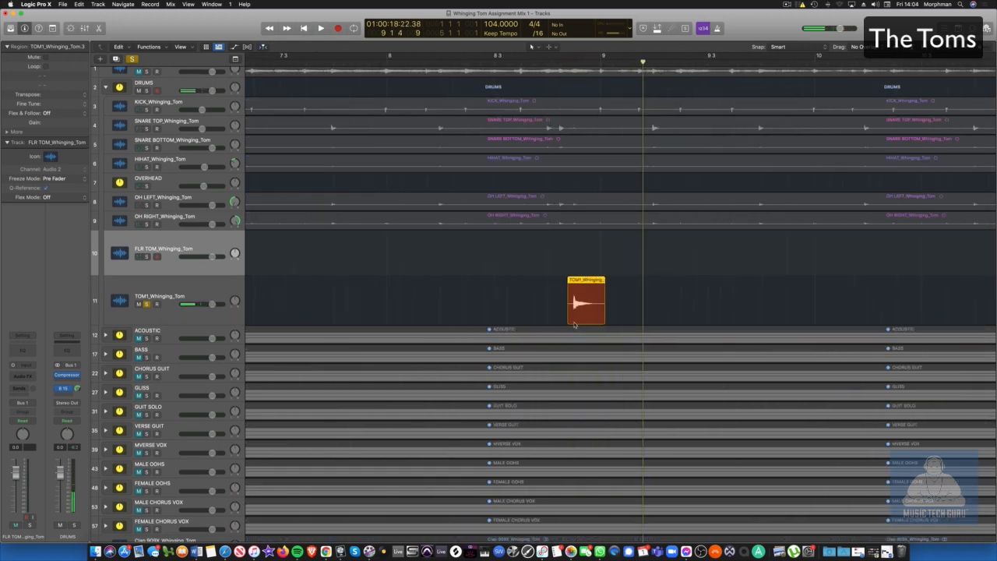
pyautogui.moveTo(570, 320); pyautogui.dragTo(601, 323)
pyautogui.press('space')
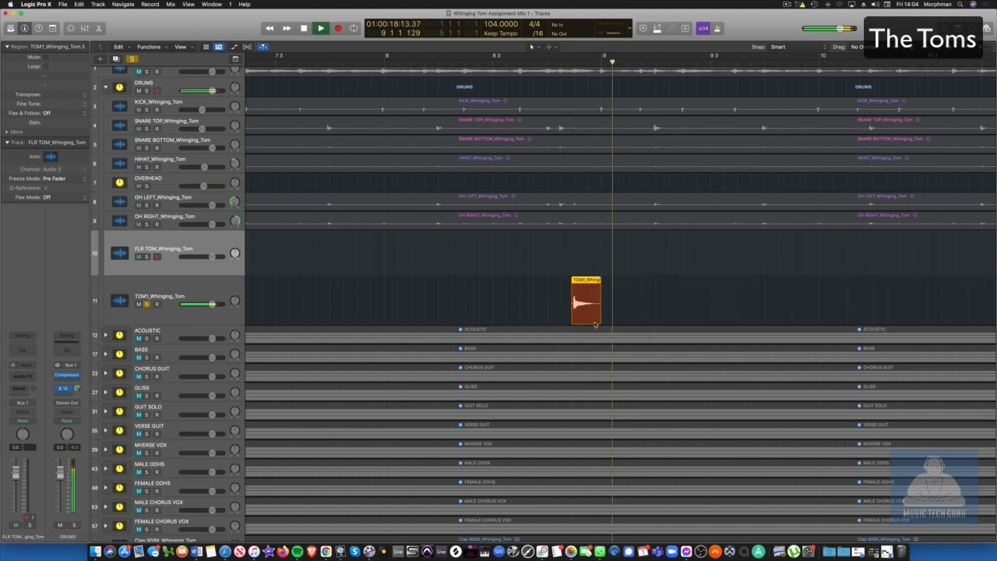
pyautogui.press('space')
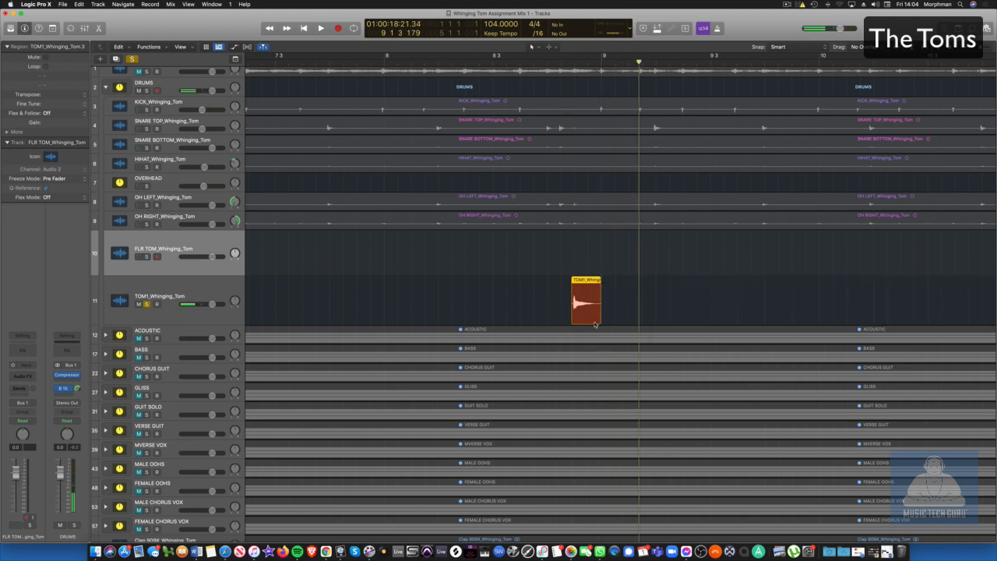
# Add a short fade-out to the end of the first TOM1 region with the Fade Tool, and return to the Pointer Tool.
pyautogui.press('t')
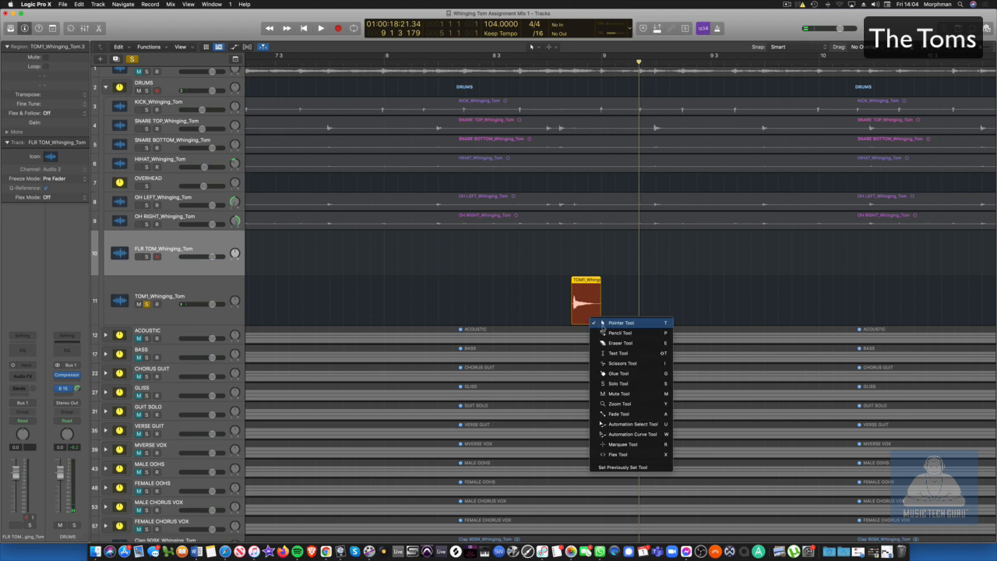
pyautogui.click(631, 417)
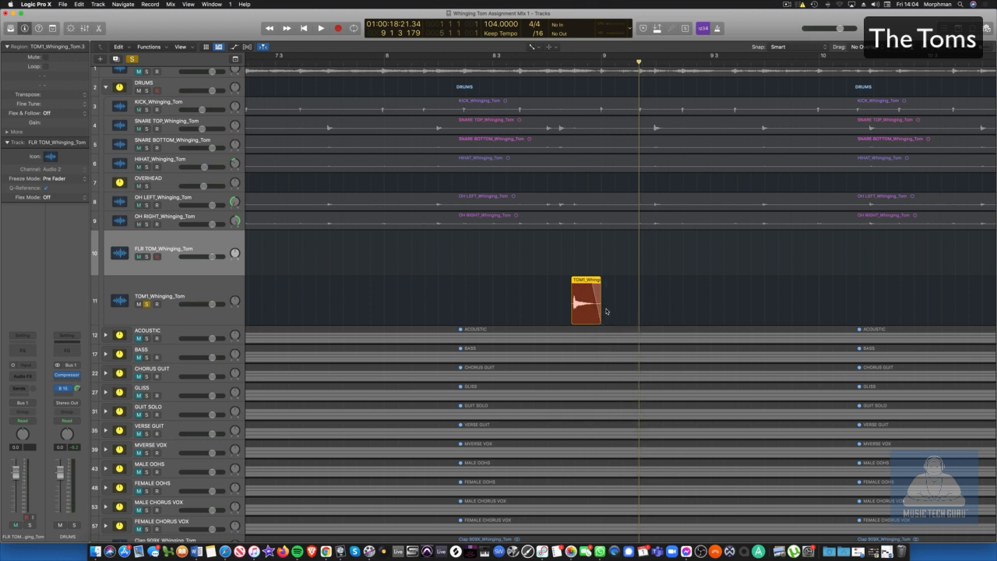
pyautogui.press('t')
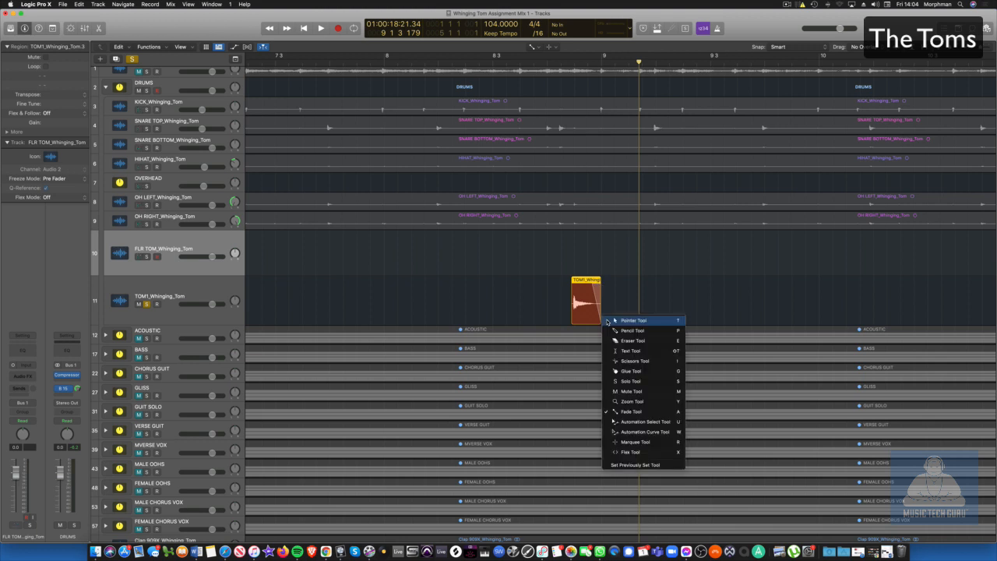
pyautogui.click(607, 321)
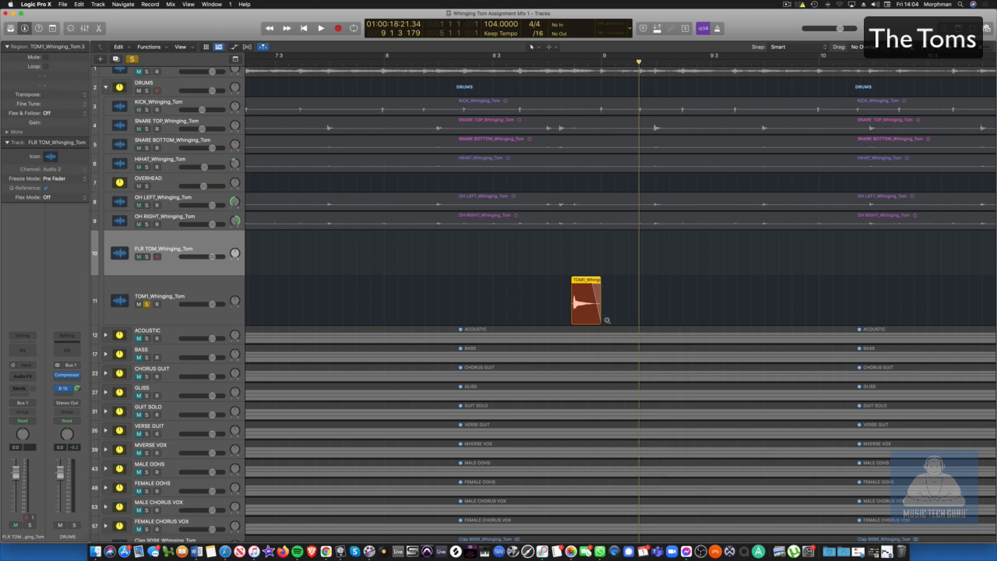
# Solo the floor tom track and trim the start and end of its first region, near bar 21, around the hit.
pyautogui.scroll(-3, 607, 320)
pyautogui.hscroll(5, 600, 318)
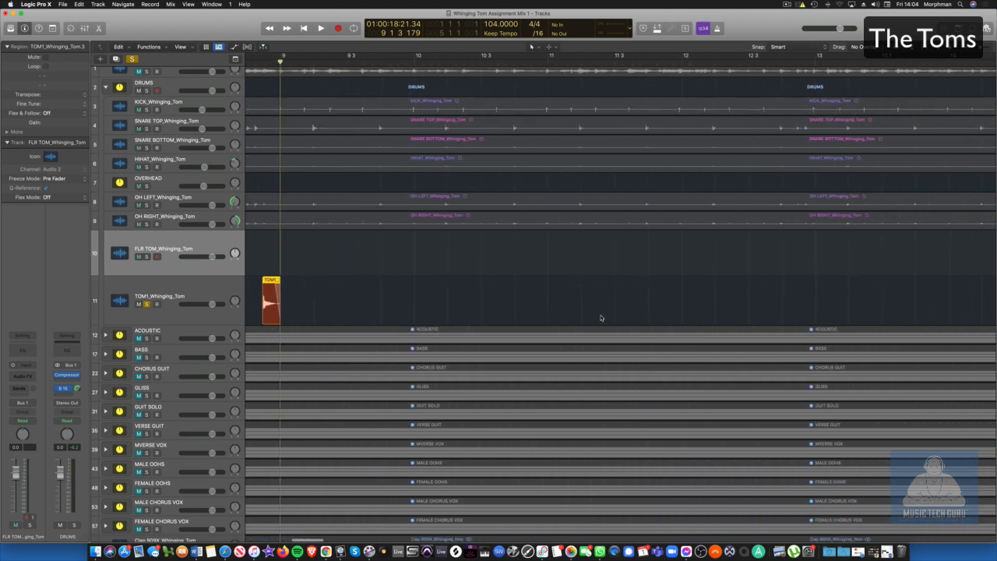
pyautogui.hscroll(10, 600, 318)
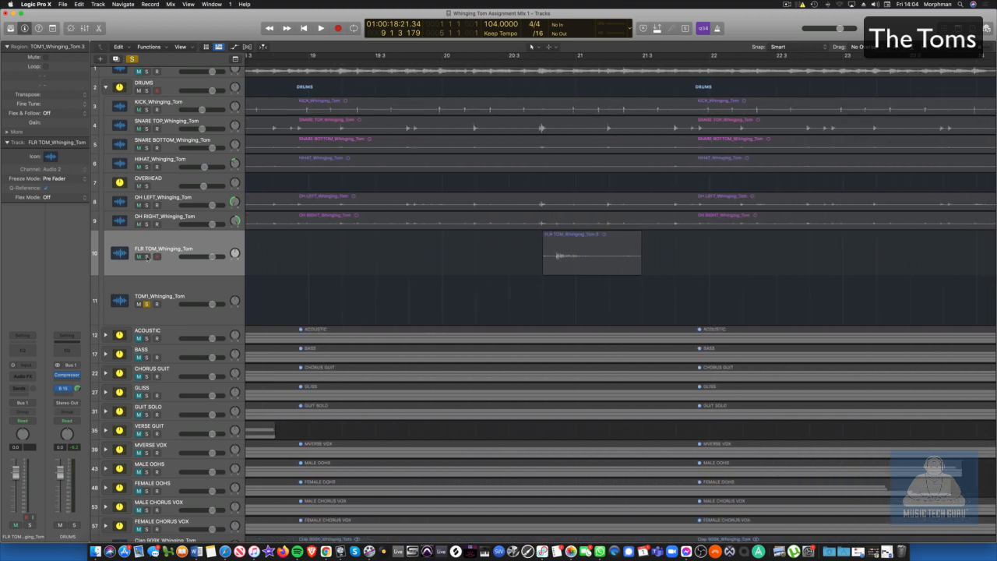
pyautogui.click(147, 257)
pyautogui.moveTo(542, 271); pyautogui.dragTo(555, 271)
pyautogui.moveTo(631, 270); pyautogui.dragTo(598, 271)
# Add a fade-out to the end of the floor tom region near bar 21 with the Fade Tool and play it back.
pyautogui.press('t')
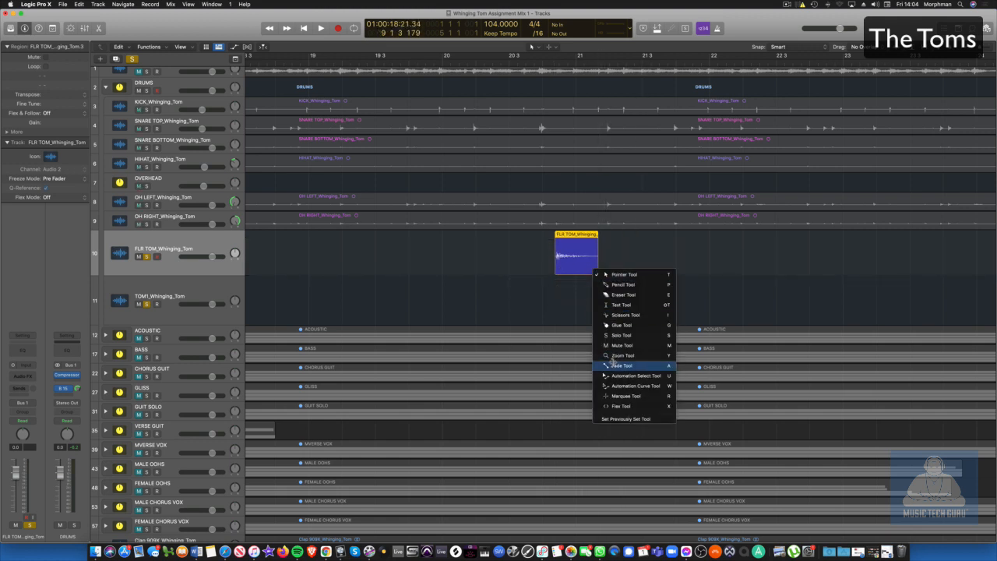
pyautogui.click(616, 356)
pyautogui.click(584, 265)
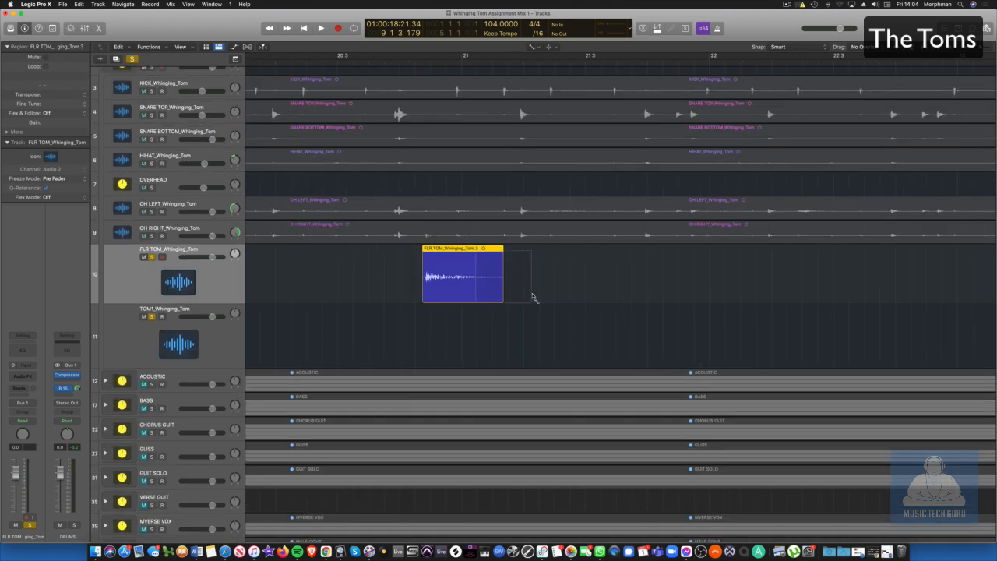
pyautogui.moveTo(534, 297); pyautogui.dragTo(533, 297)
pyautogui.press('space')
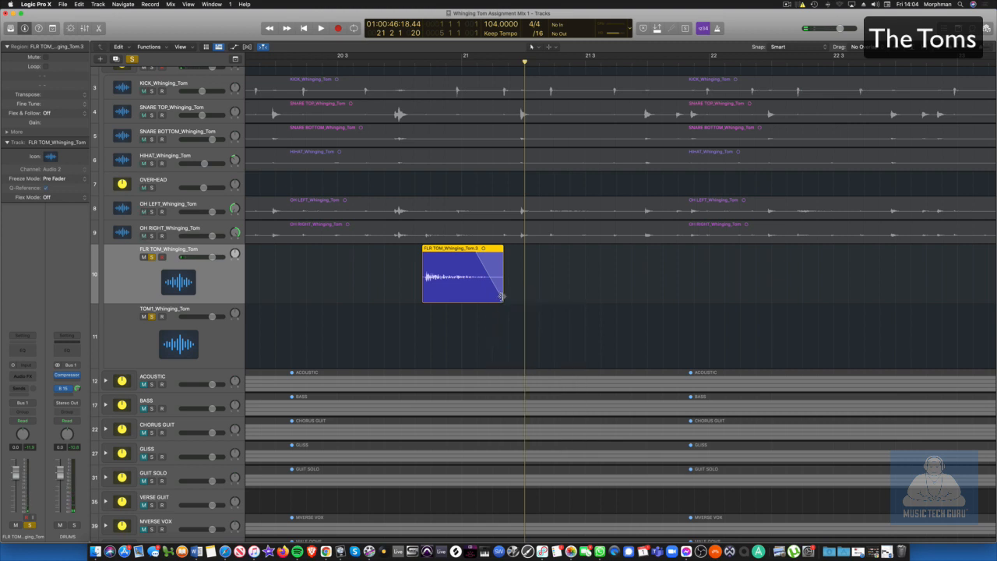
# Shorten the end of the floor tom region near bar 21, set its fade-out to 84, and audition the result.
pyautogui.moveTo(502, 297); pyautogui.dragTo(456, 302)
pyautogui.press('space')
pyautogui.press('space')
pyautogui.press('space')
pyautogui.press('space')
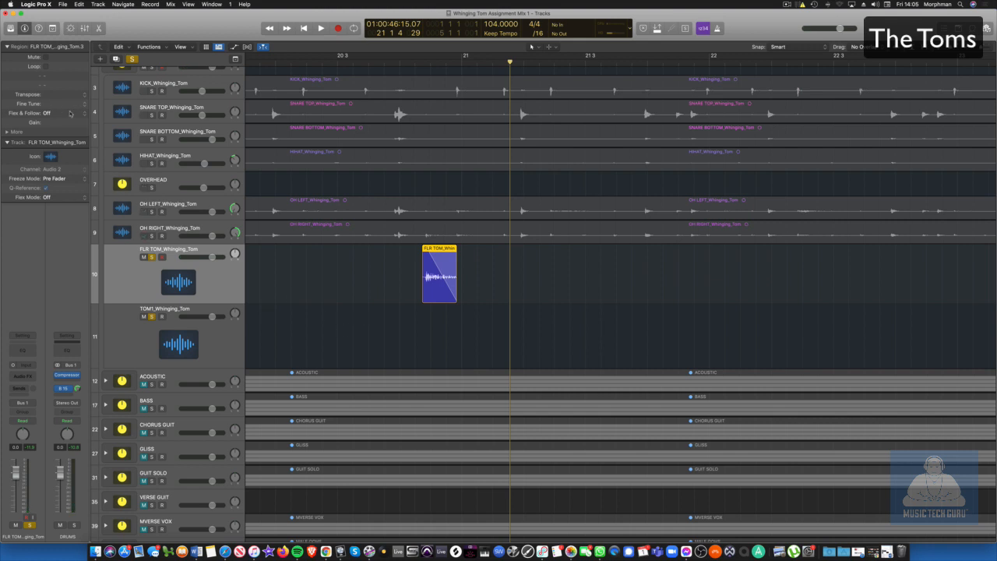
pyautogui.click(7, 133)
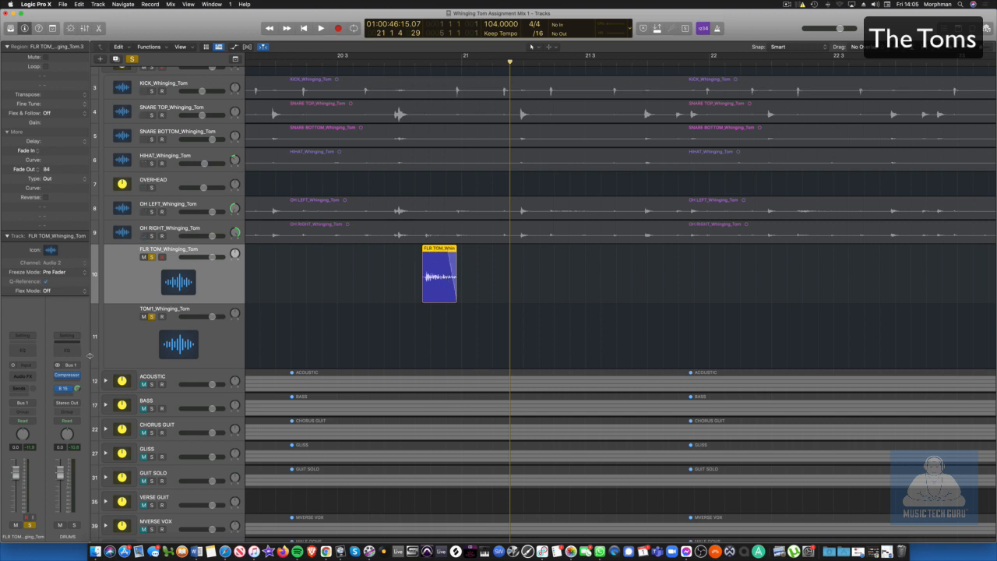
pyautogui.press('space')
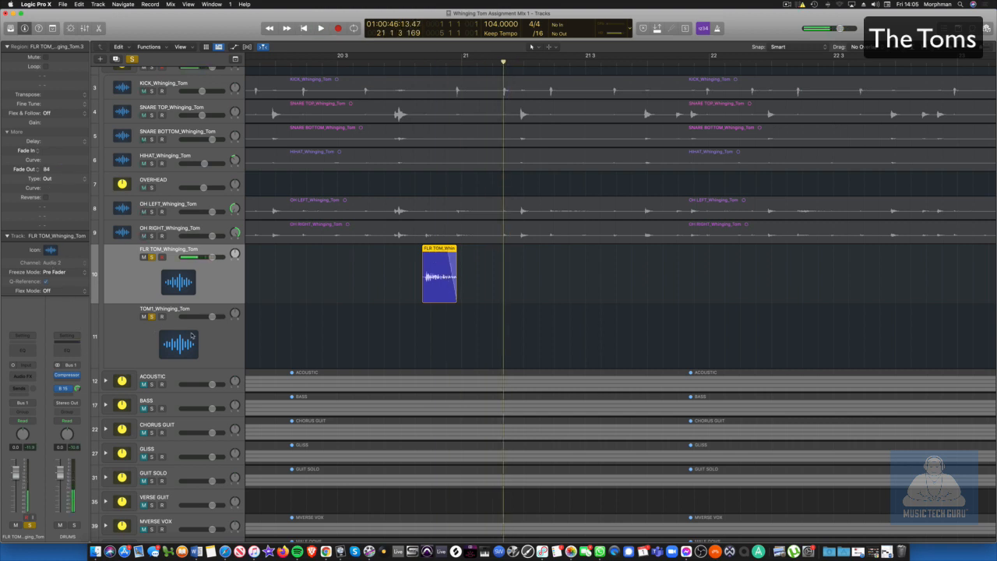
# Trim both edges of the TOM1 region just before bar 34 tightly around the hit.
pyautogui.press('super+Left')
pyautogui.press('super+Left')
pyautogui.hscroll(-5, 407, 307)
pyautogui.hscroll(5, 396, 309)
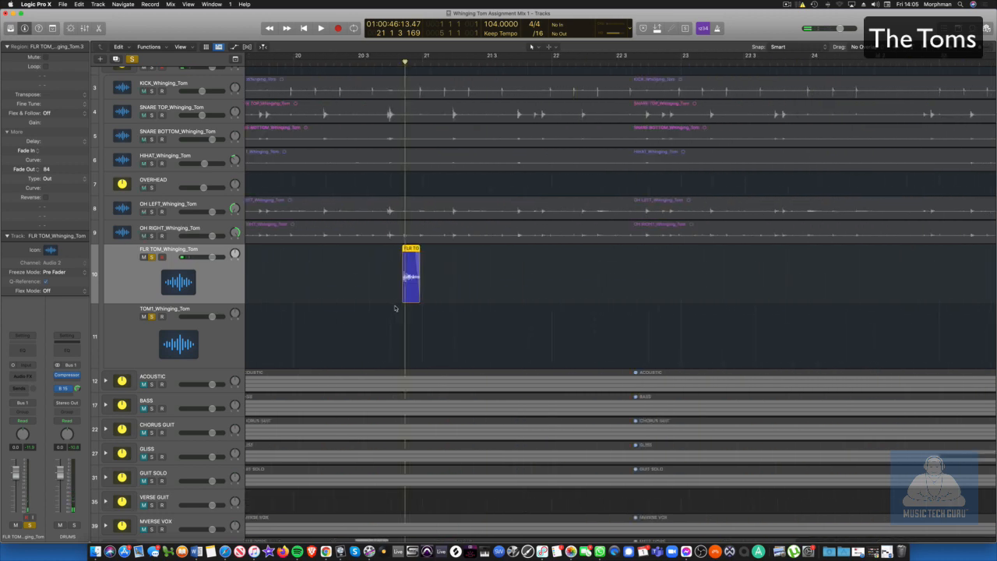
pyautogui.hscroll(15, 394, 309)
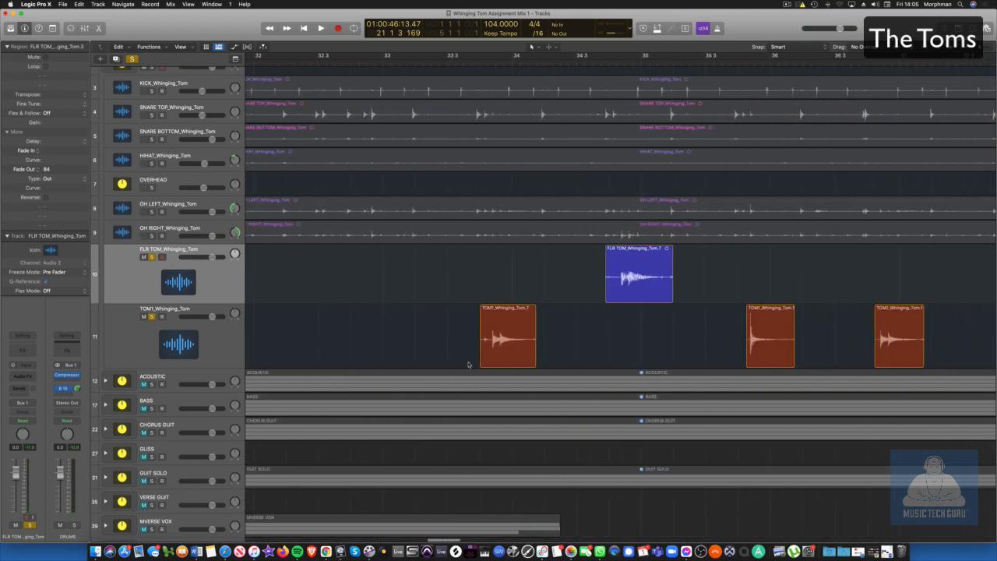
pyautogui.moveTo(482, 360); pyautogui.dragTo(518, 361)
# Add a fade-out of 118 to the TOM1 region near bar 34 with the Fade Tool, and play it back with the Pointer Tool restored.
pyautogui.press('t')
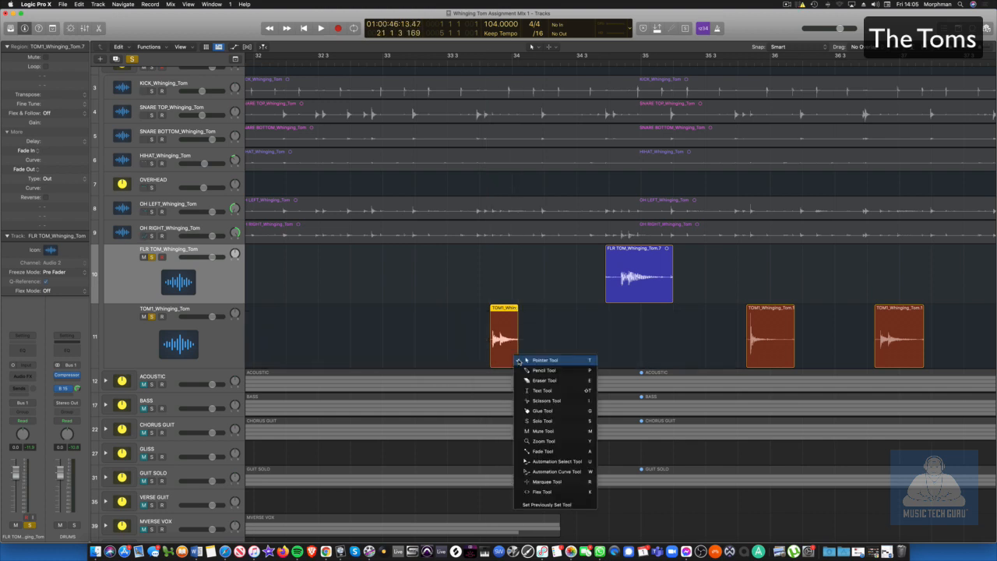
pyautogui.press('a')
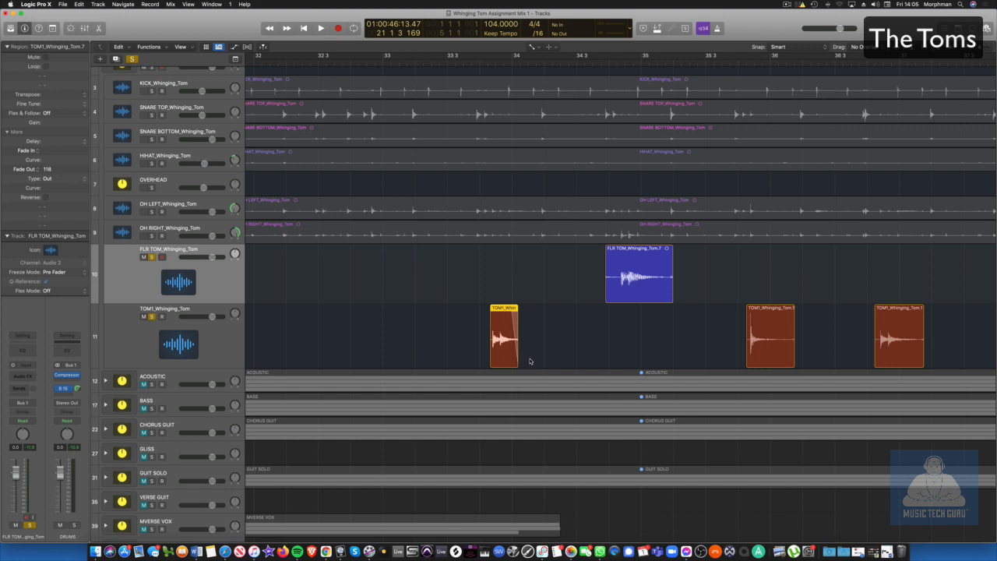
pyautogui.press('t')
pyautogui.press('t')
pyautogui.press('space')
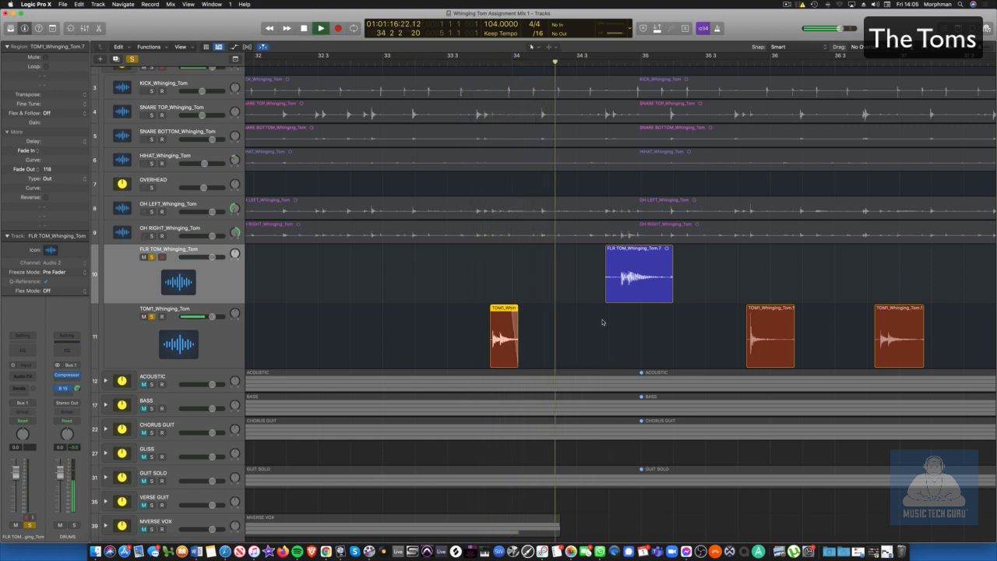
pyautogui.press('space')
# Trim the start and end of the floor tom region near bar 35 around the hit and audition it.
pyautogui.moveTo(608, 297); pyautogui.dragTo(664, 297)
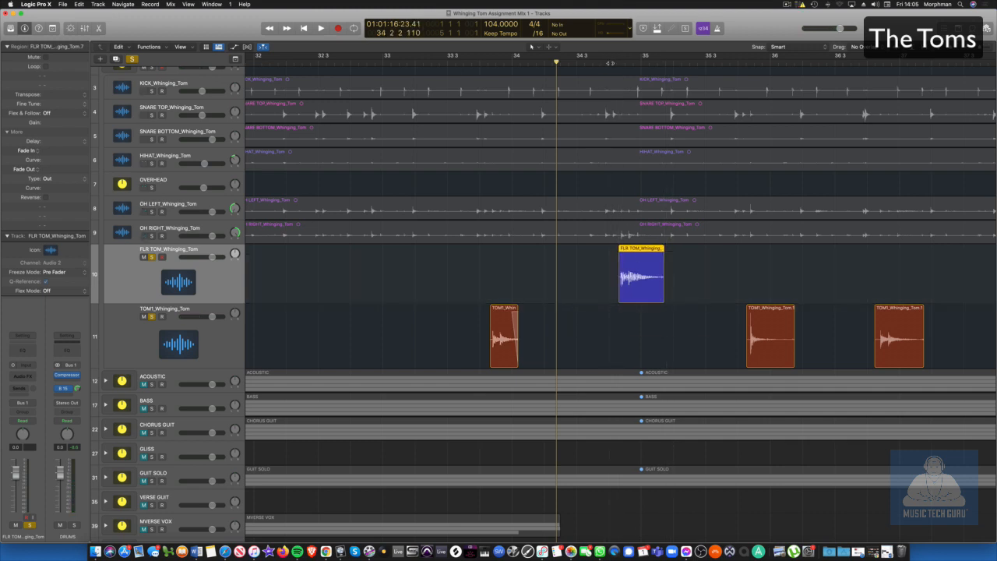
pyautogui.click(610, 63)
pyautogui.press('space')
pyautogui.press('space')
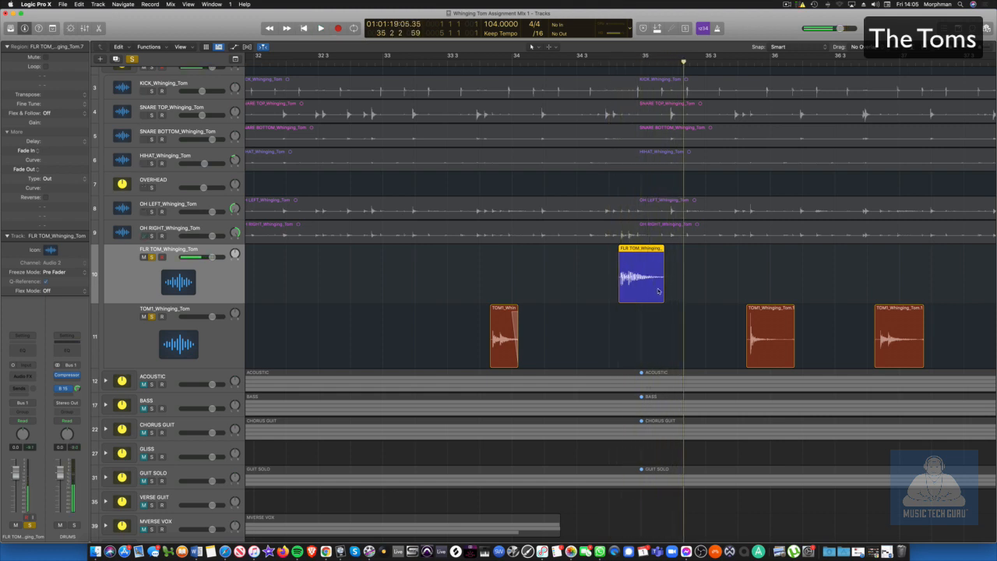
# Apply a fade-out of 447 to the floor tom region near bar 35 with the Fade Tool and play it back.
pyautogui.rightClick(659, 291)
pyautogui.click(681, 380)
pyautogui.press('space')
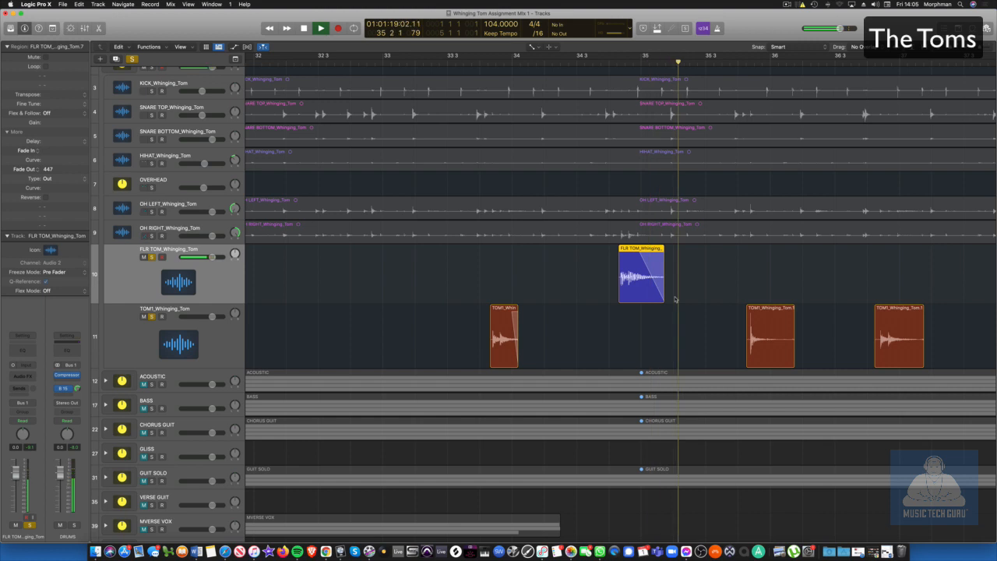
pyautogui.press('space')
# Return to the Pointer Tool and trim both edges of the TOM1 region near bar 36 around the hit.
pyautogui.hscroll(5, 675, 296)
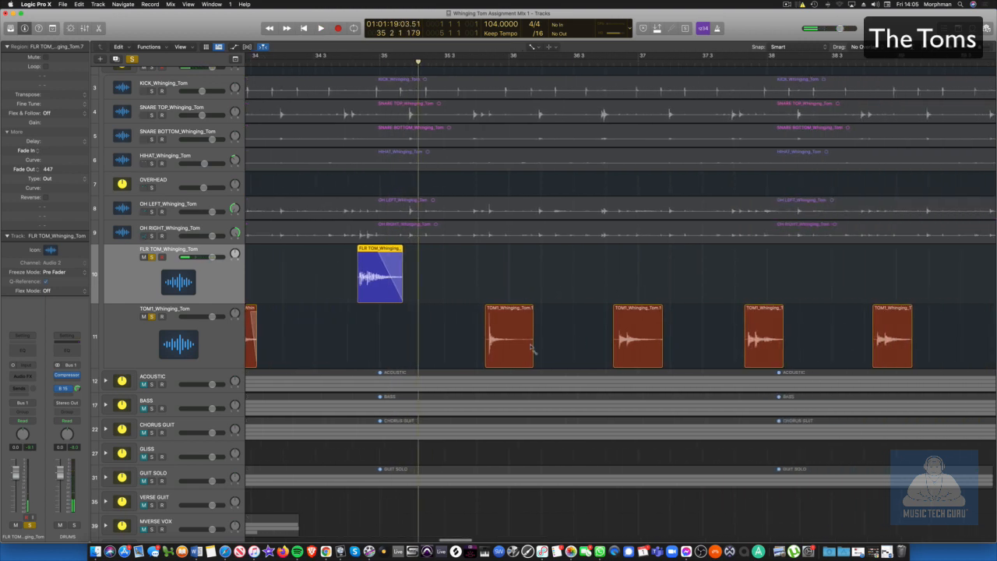
pyautogui.press('super+Right')
pyautogui.press('super+Right')
pyautogui.press('super+Right')
pyautogui.press('t')
pyautogui.press('t')
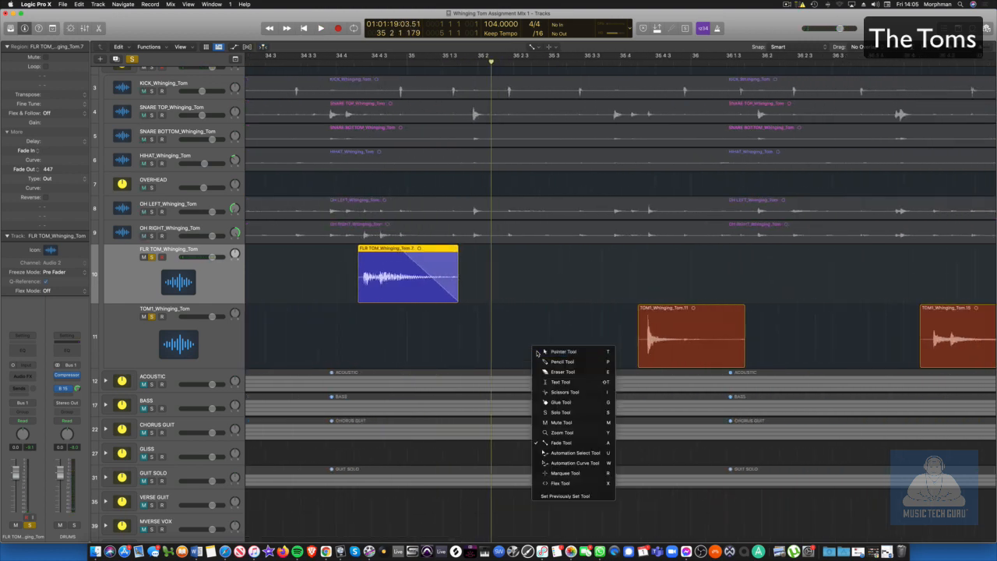
pyautogui.moveTo(638, 360); pyautogui.dragTo(645, 360)
pyautogui.moveTo(743, 363); pyautogui.dragTo(721, 363)
# Trim the start and end of the TOM1 regions near bars 37 and 38 around their hits.
pyautogui.hscroll(10, 683, 363)
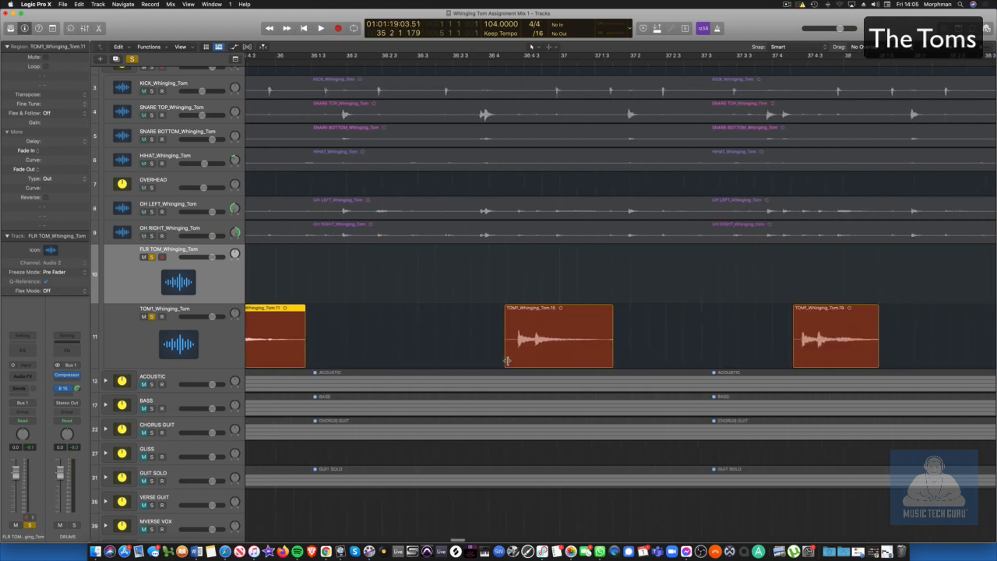
pyautogui.moveTo(506, 361); pyautogui.dragTo(515, 361)
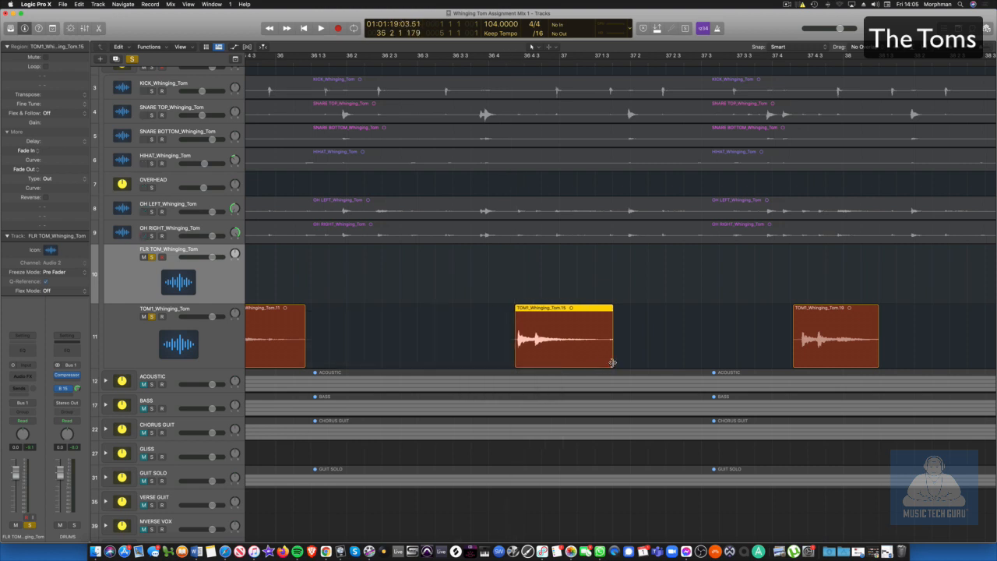
pyautogui.moveTo(612, 363); pyautogui.dragTo(590, 362)
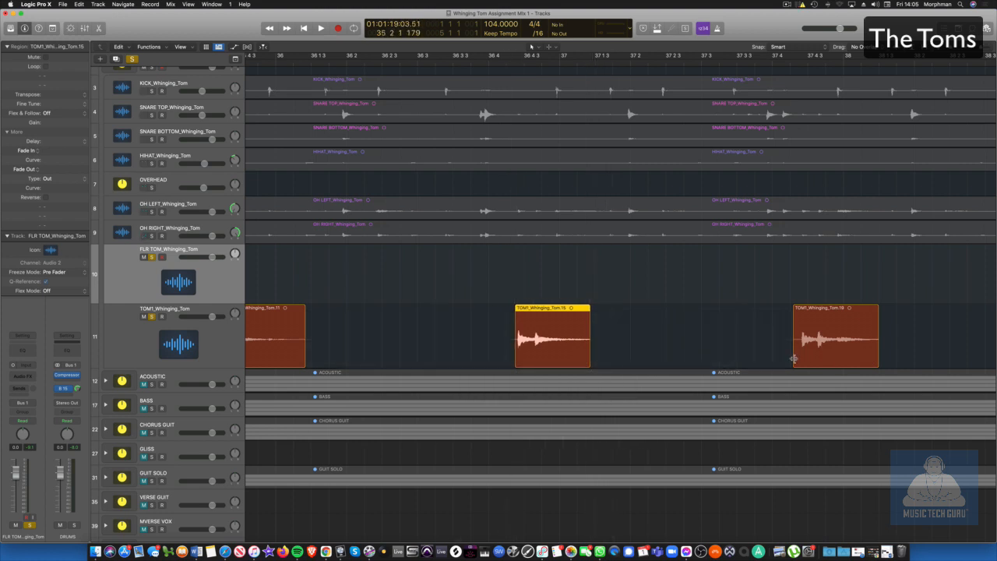
pyautogui.moveTo(793, 358); pyautogui.dragTo(801, 362)
pyautogui.hscroll(3, 797, 363)
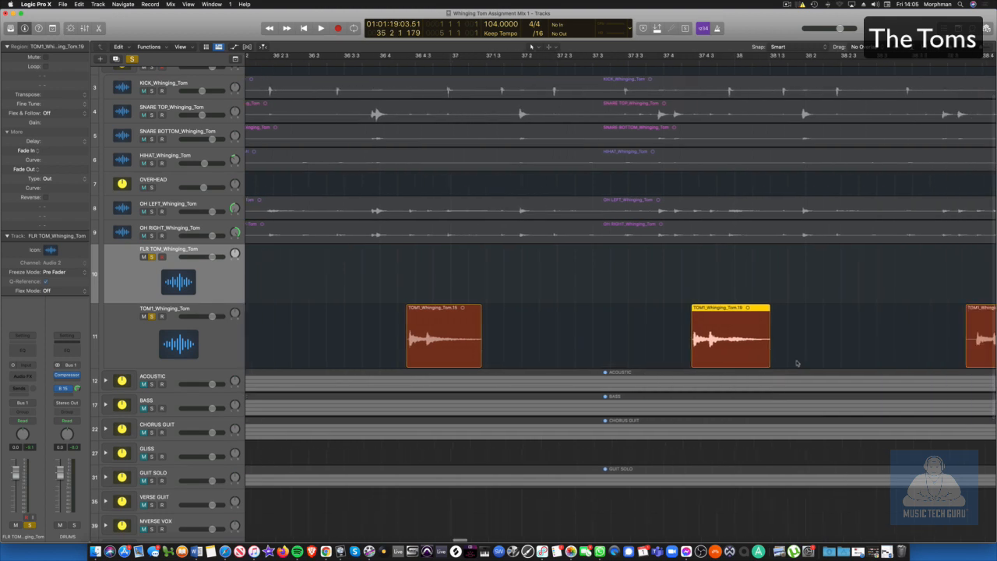
pyautogui.hscroll(4, 797, 363)
pyautogui.moveTo(629, 360); pyautogui.dragTo(625, 361)
# Trim both edges of the TOM1 regions near bars 39 and 40 around their hits.
pyautogui.hscroll(8, 625, 362)
pyautogui.moveTo(557, 363); pyautogui.dragTo(563, 363)
pyautogui.moveTo(639, 360); pyautogui.dragTo(636, 361)
pyautogui.click(835, 360)
pyautogui.moveTo(835, 361); pyautogui.dragTo(846, 360)
pyautogui.rightClick(923, 361)
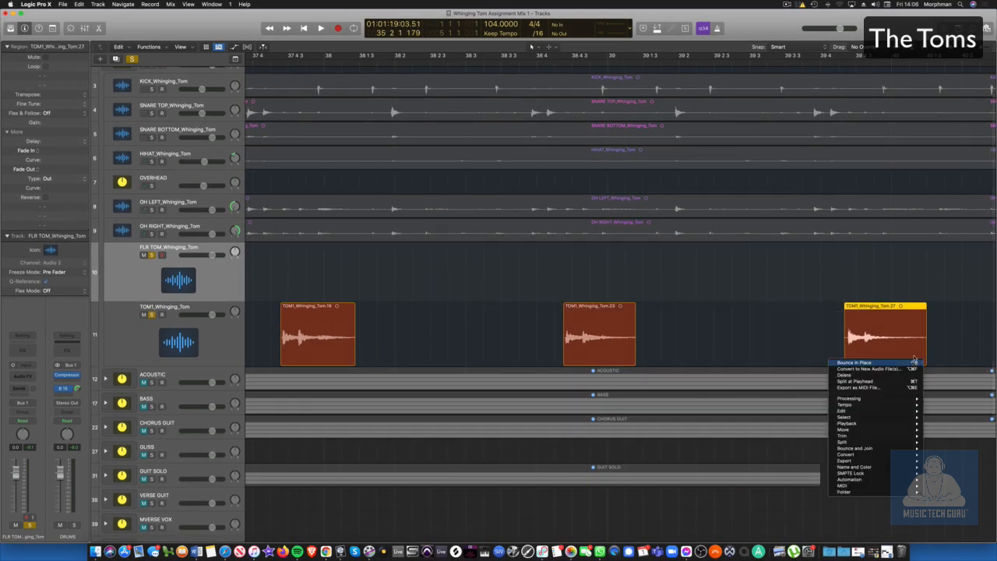
pyautogui.click(922, 353)
pyautogui.moveTo(925, 356); pyautogui.dragTo(909, 359)
# Select the five TOM1 regions from bar 36 to bar 40 and give them all a fade-out of 73 with the Fade Tool.
pyautogui.hscroll(11, 900, 357)
pyautogui.hscroll(-8, 872, 346)
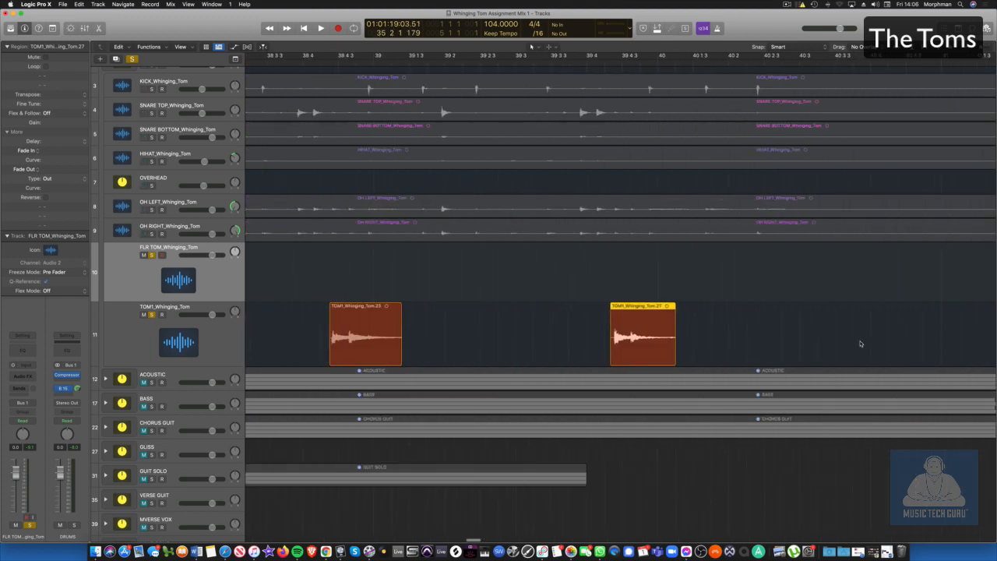
pyautogui.hscroll(-5, 765, 314)
pyautogui.hscroll(-3, 783, 309)
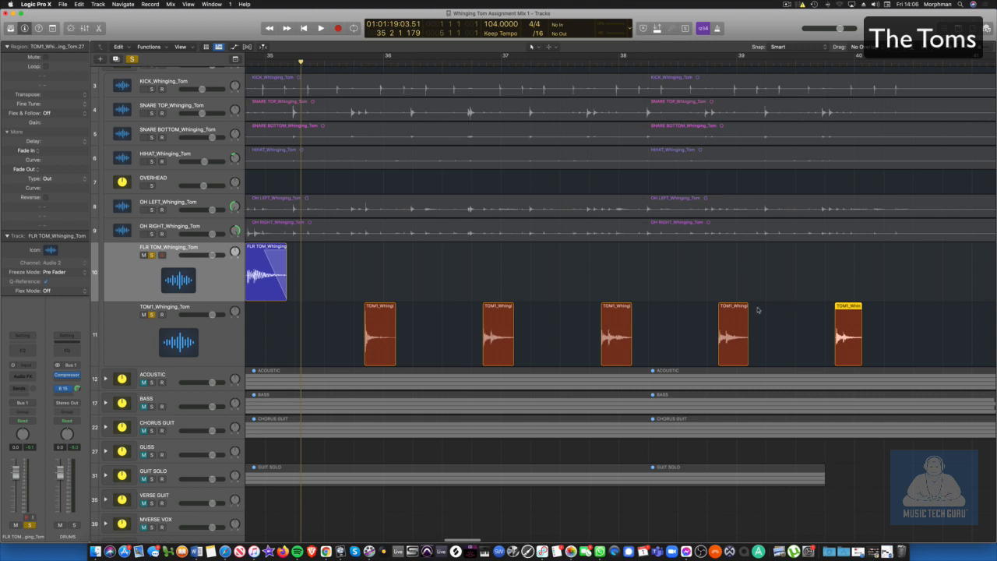
pyautogui.hscroll(-3, 411, 298)
pyautogui.moveTo(391, 309); pyautogui.dragTo(968, 330)
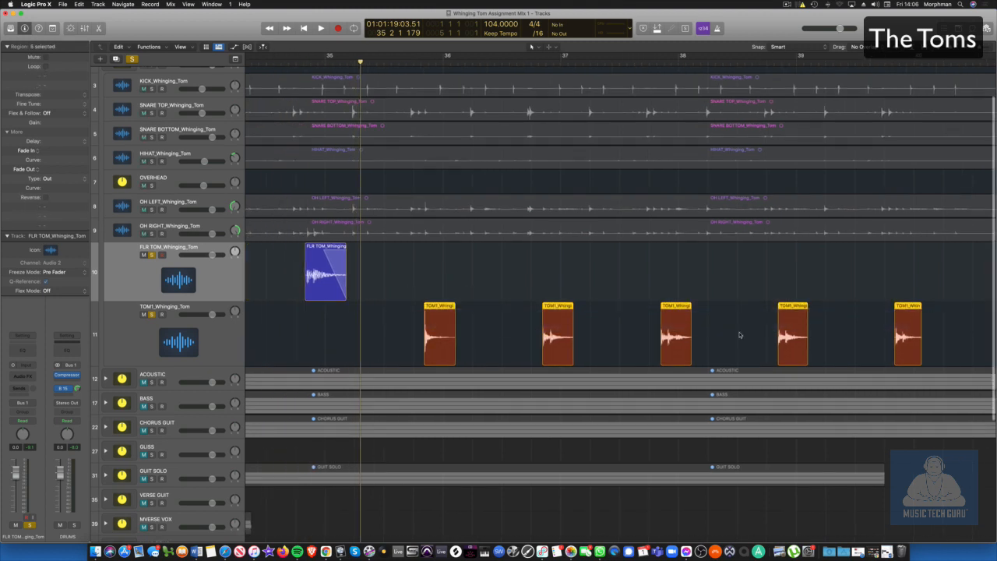
pyautogui.rightClick(711, 330)
pyautogui.click(451, 348)
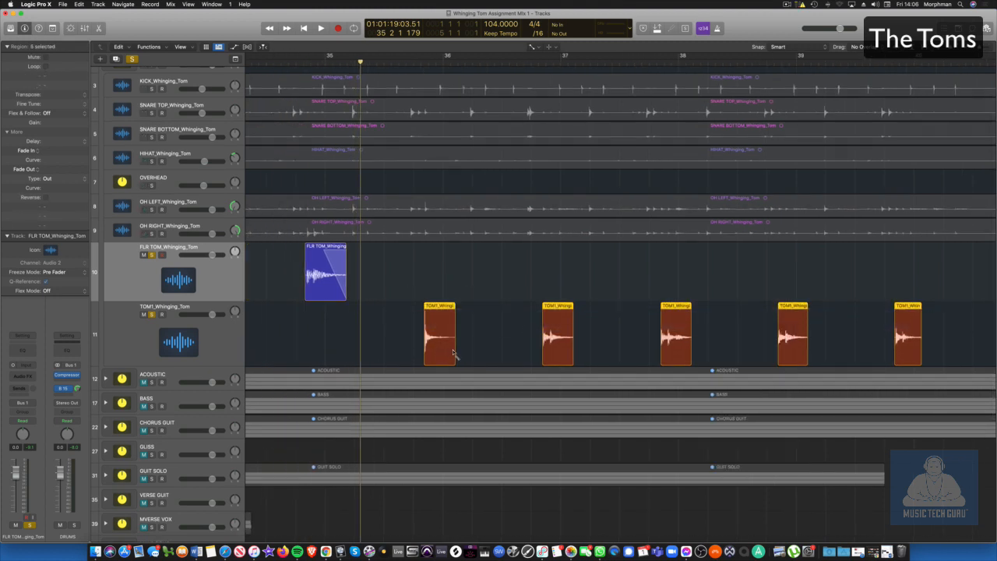
pyautogui.moveTo(452, 353); pyautogui.dragTo(466, 354)
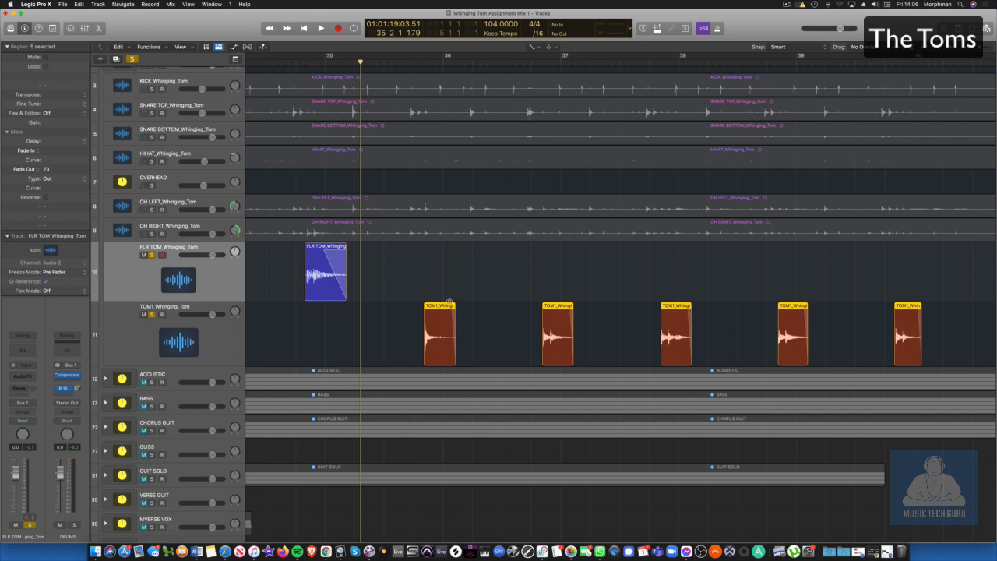
# Return to the Pointer Tool, unsolo TOM1, and play the floor tom track's region near bar 21 on its own.
pyautogui.hscroll(-10, 413, 122)
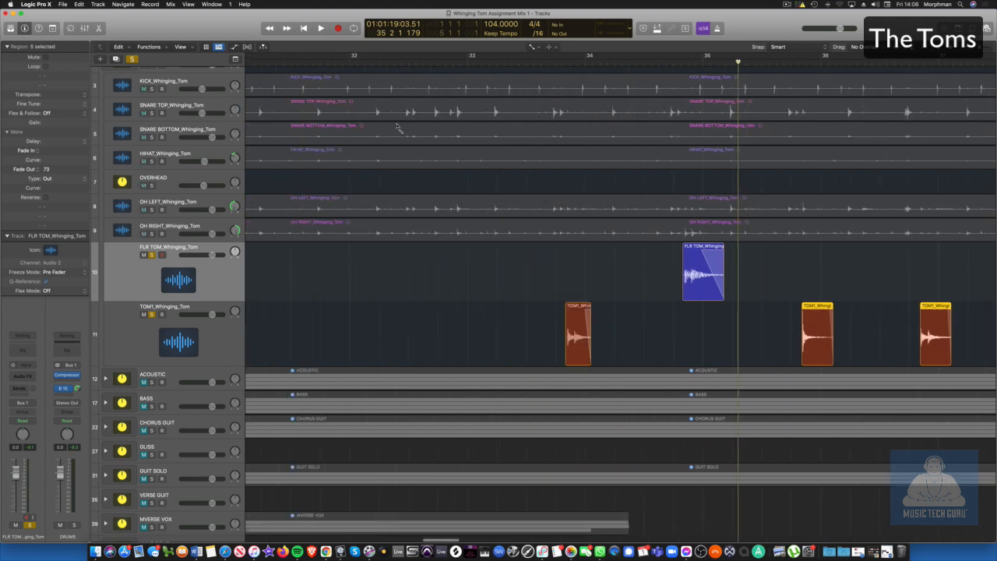
pyautogui.press('super+Left')
pyautogui.press('super+Left')
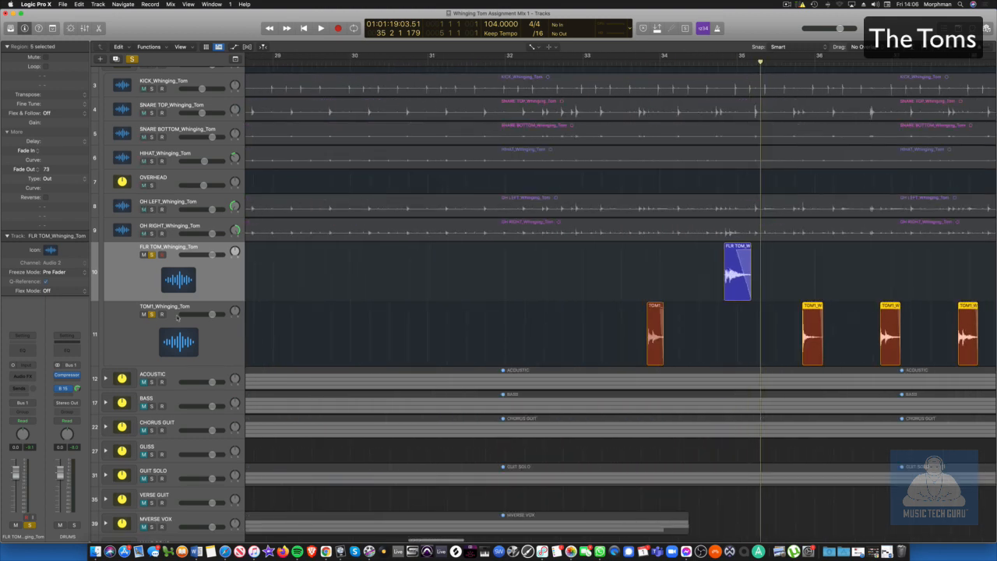
pyautogui.press('t')
pyautogui.press('t')
pyautogui.click(174, 250)
pyautogui.click(151, 315)
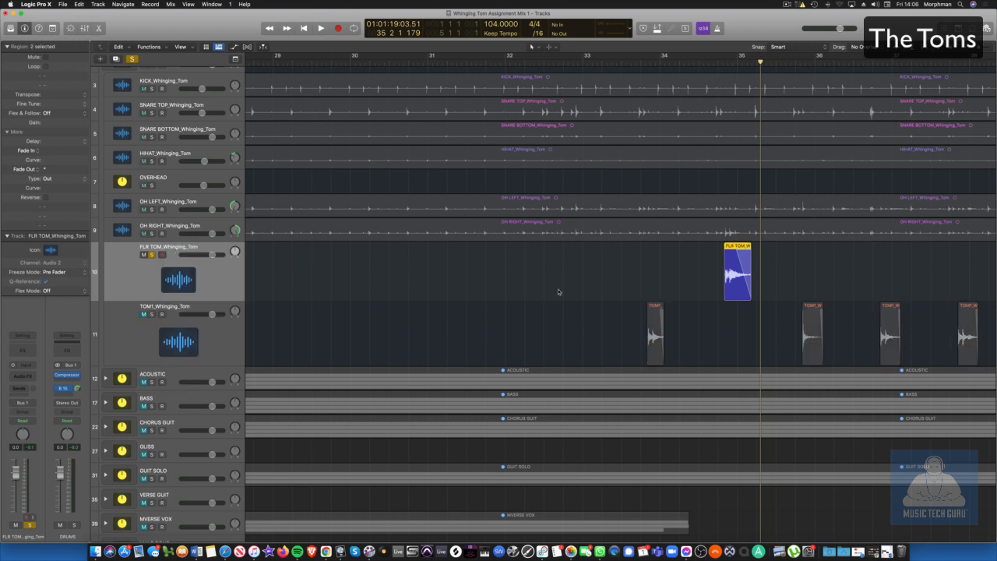
pyautogui.hscroll(3, 558, 292)
pyautogui.hscroll(-15, 350, 256)
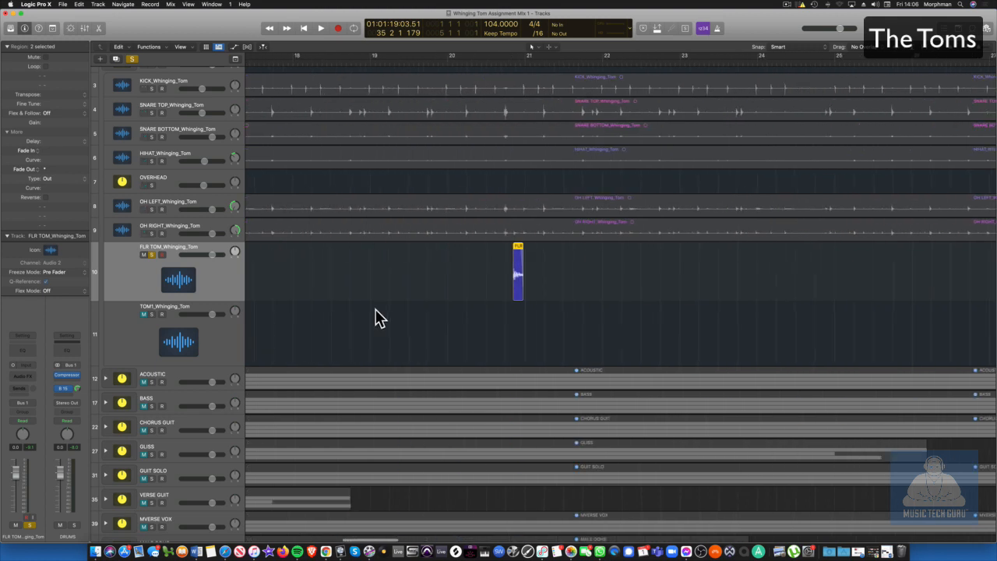
pyautogui.press('space')
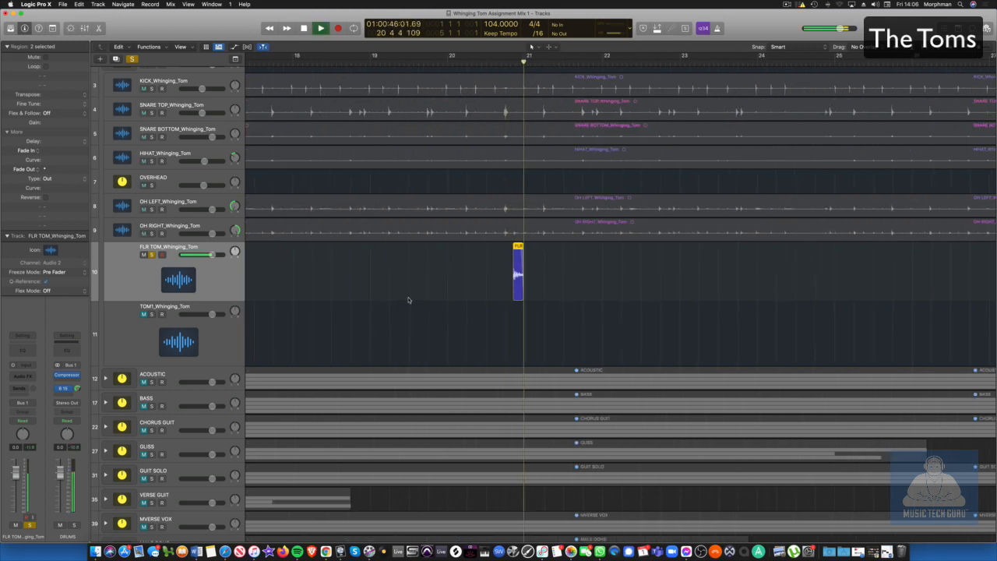
# Insert a mono Channel EQ on the floor tom with a 32 Hz low cut, +3.5 dB at 72.5 Hz and a high cut around 3340 Hz.
pyautogui.click(31, 377)
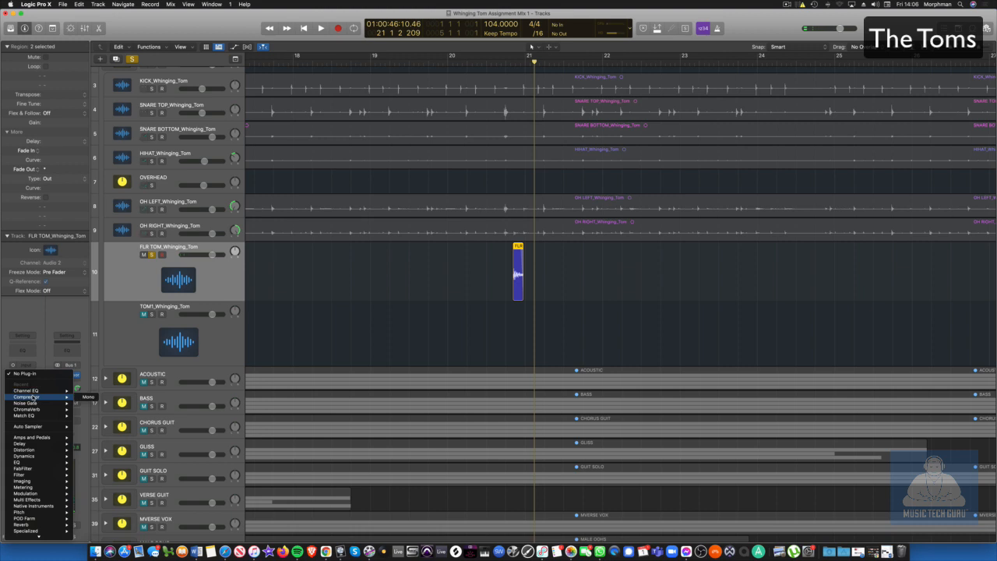
pyautogui.click(87, 390)
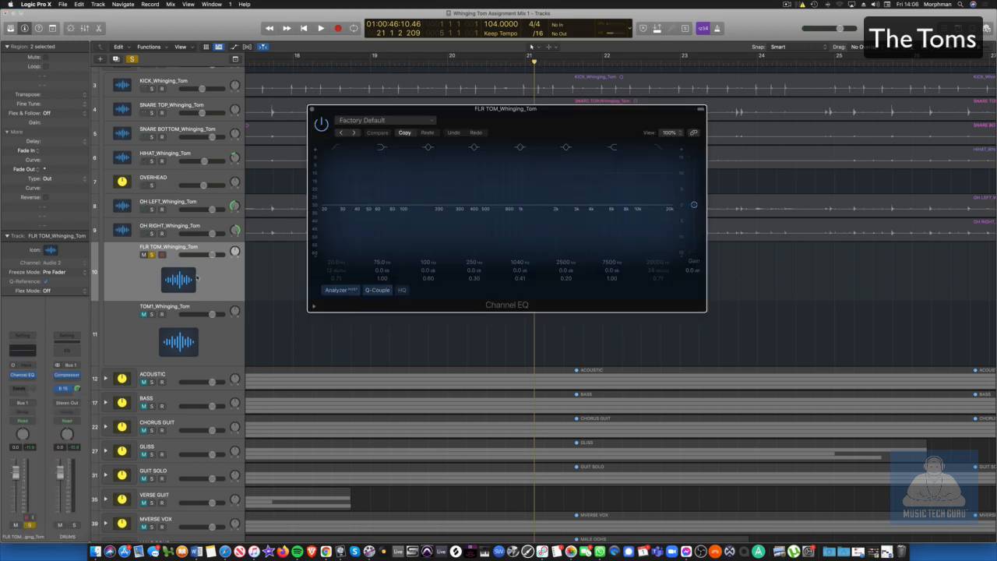
pyautogui.click(350, 248)
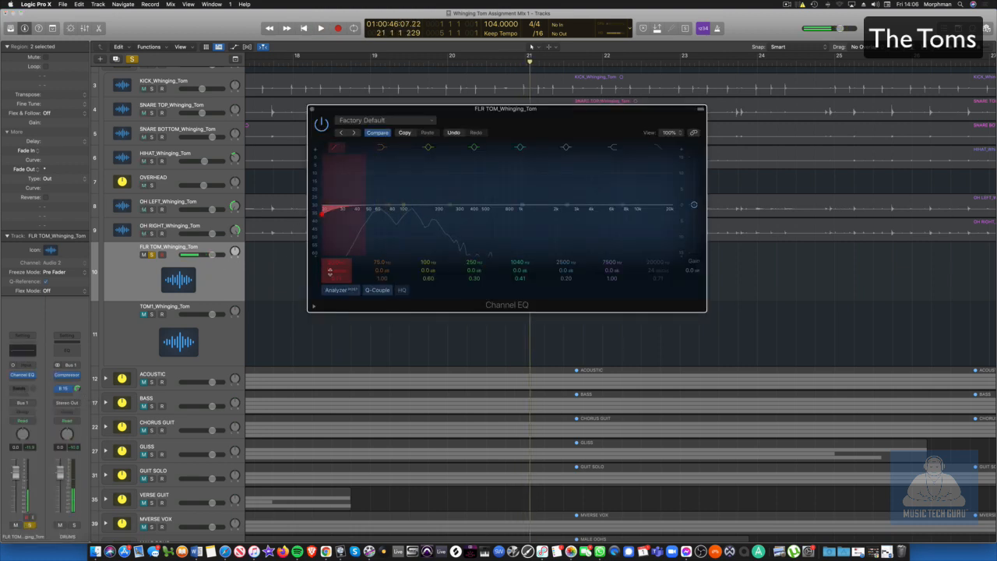
pyautogui.moveTo(325, 217); pyautogui.dragTo(389, 194)
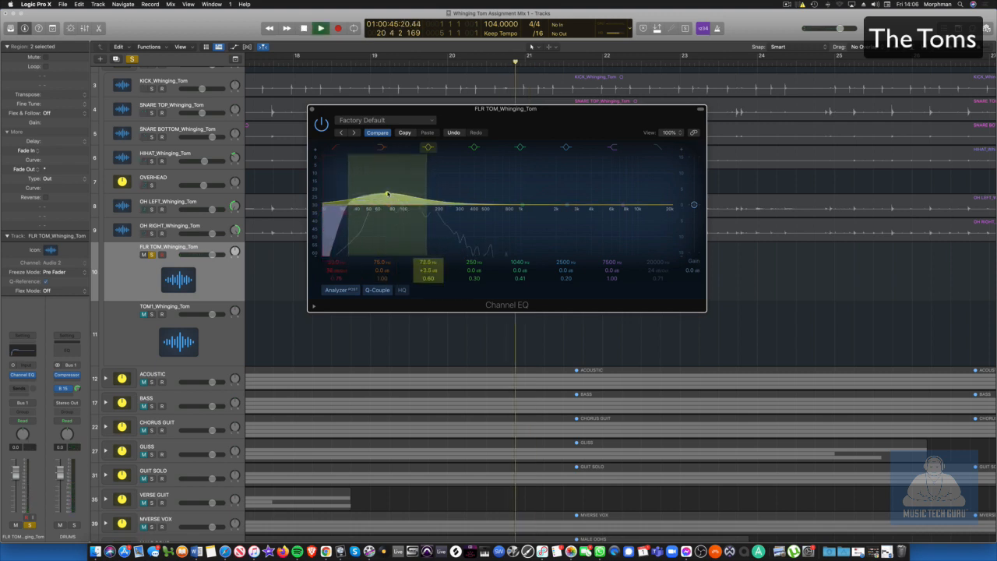
pyautogui.press('space')
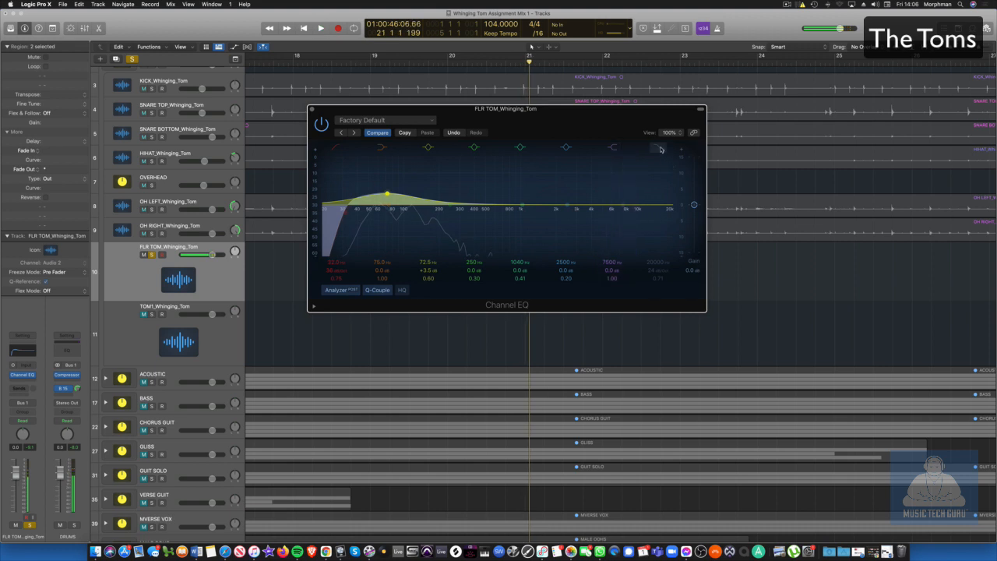
pyautogui.moveTo(674, 215); pyautogui.dragTo(584, 219)
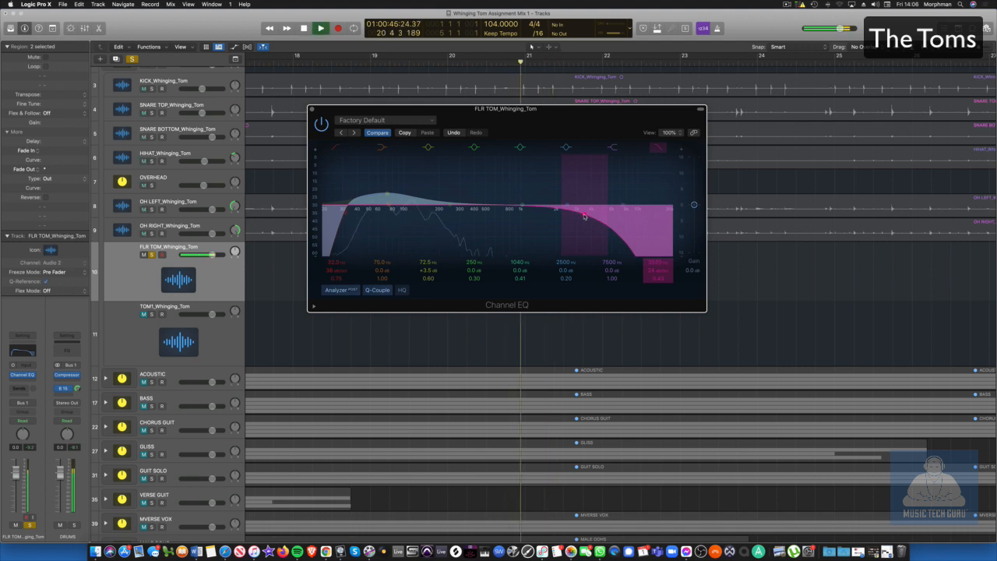
# Add a mono Compressor to the floor tom, using the Studio FET model with a release of about 460 ms, and close both plug-in windows.
pyautogui.click(29, 381)
pyautogui.moveTo(43, 464)
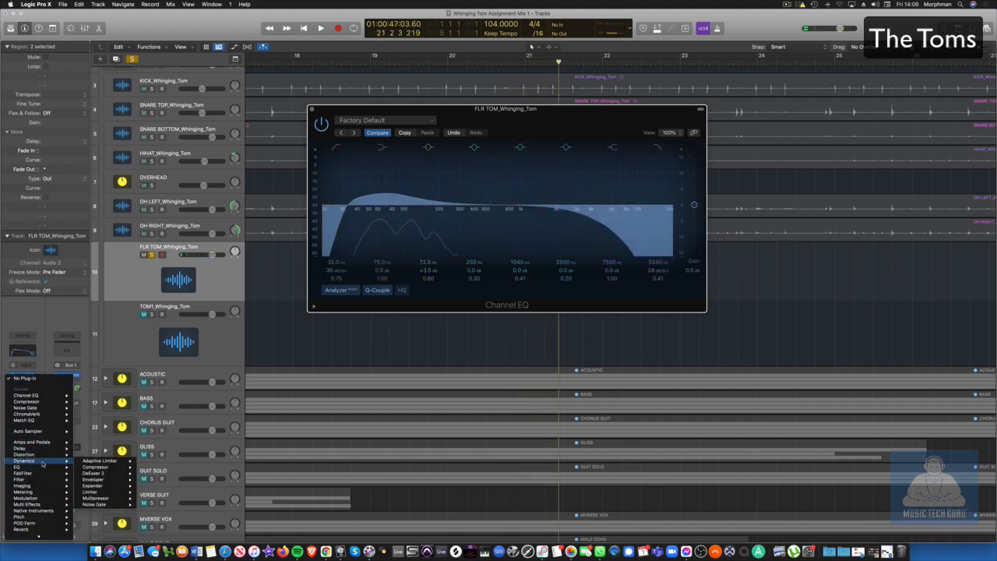
pyautogui.click(152, 468)
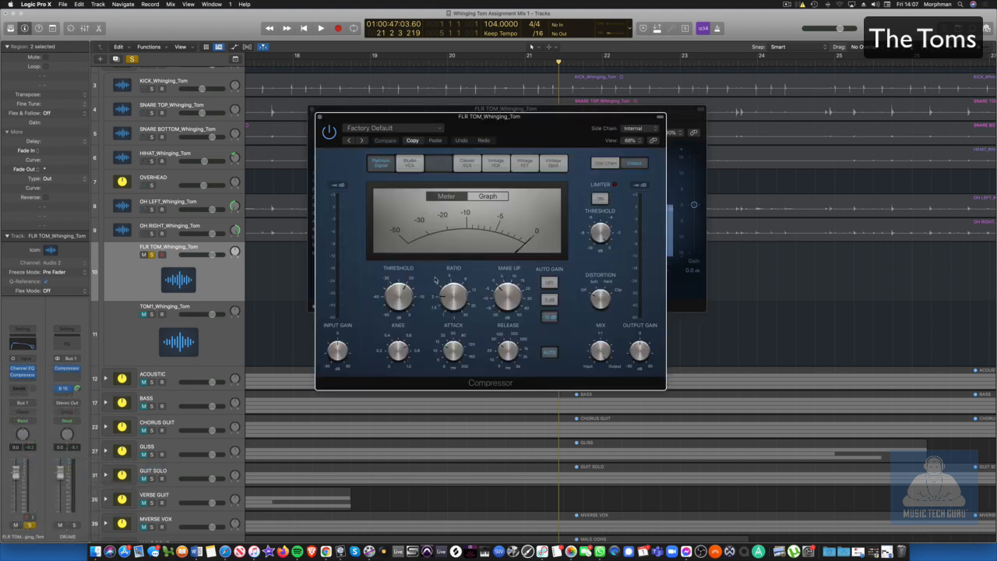
pyautogui.press('space')
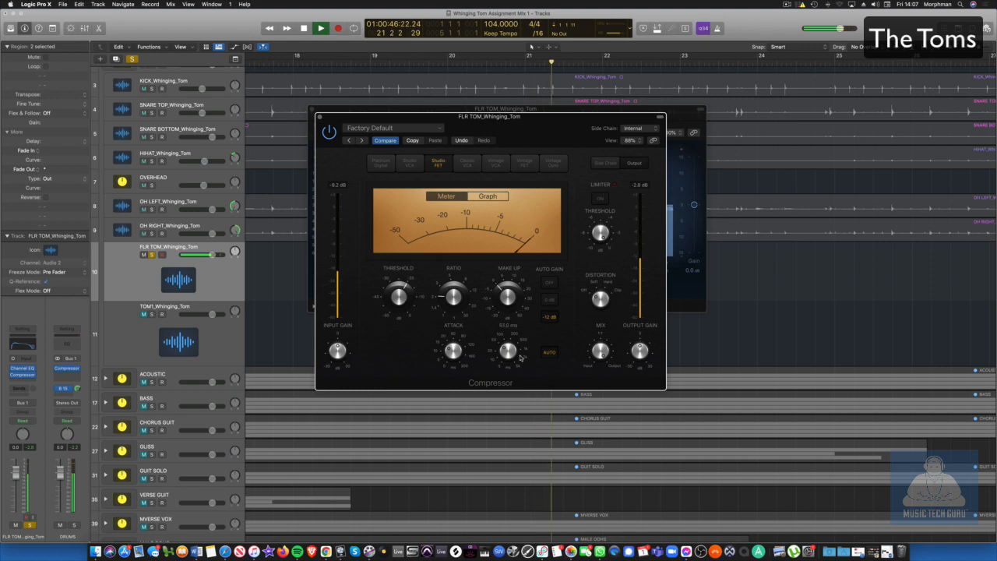
pyautogui.moveTo(511, 343)
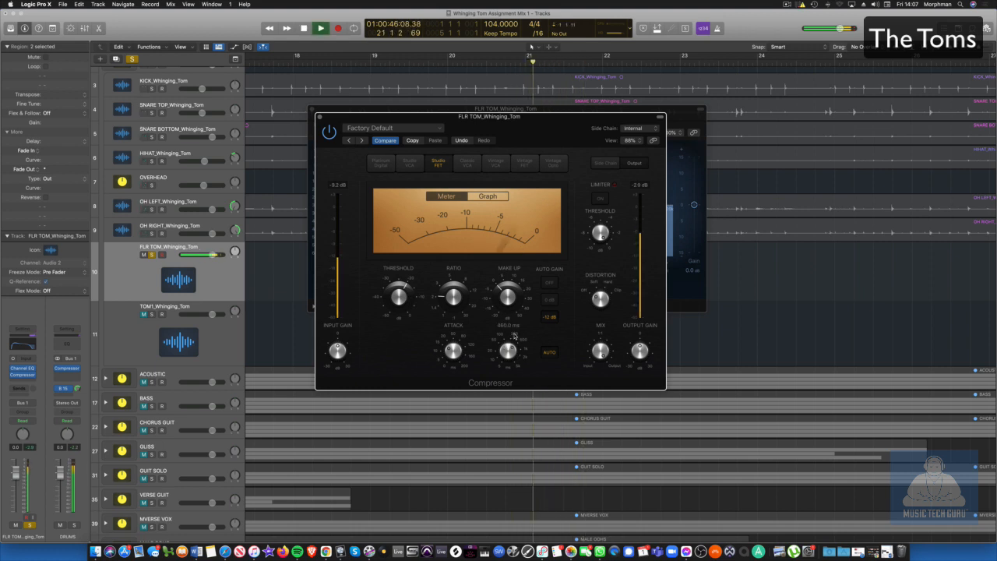
pyautogui.press('space')
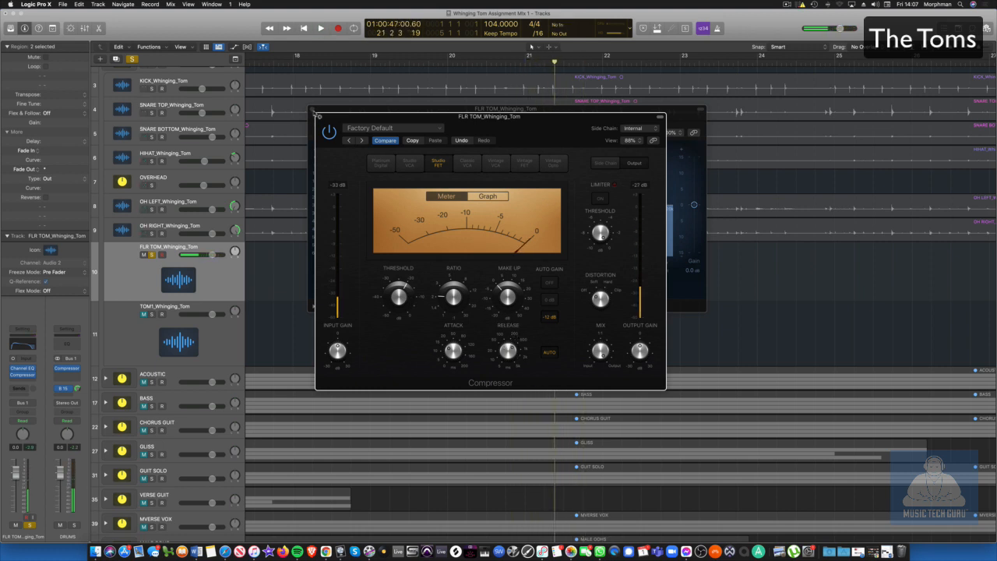
pyautogui.click(318, 116)
pyautogui.click(312, 109)
# Send the floor tom to the drum reverb on Bus 14 and pan the track to the right while playing its hit.
pyautogui.click(24, 389)
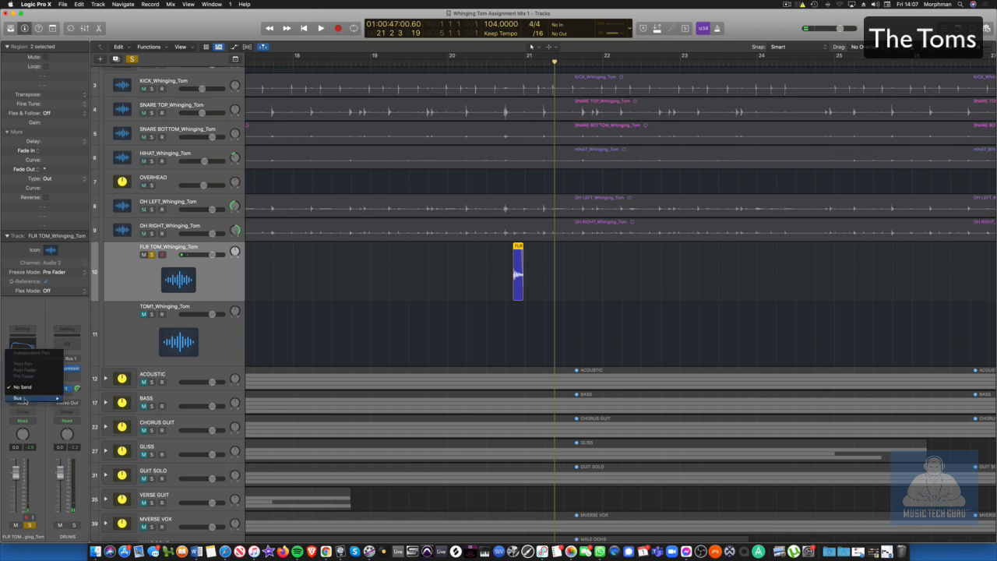
pyautogui.moveTo(24, 399)
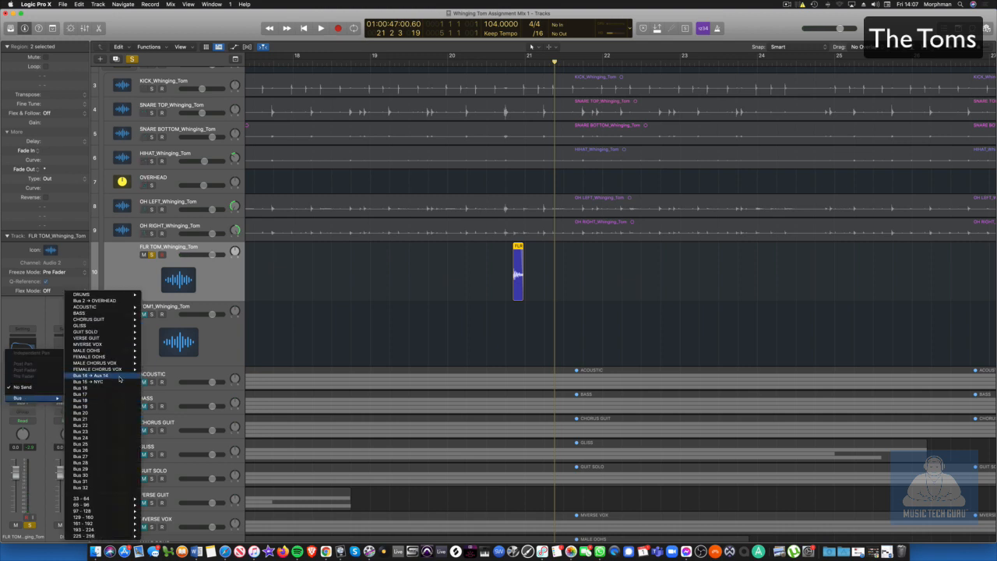
pyautogui.click(92, 375)
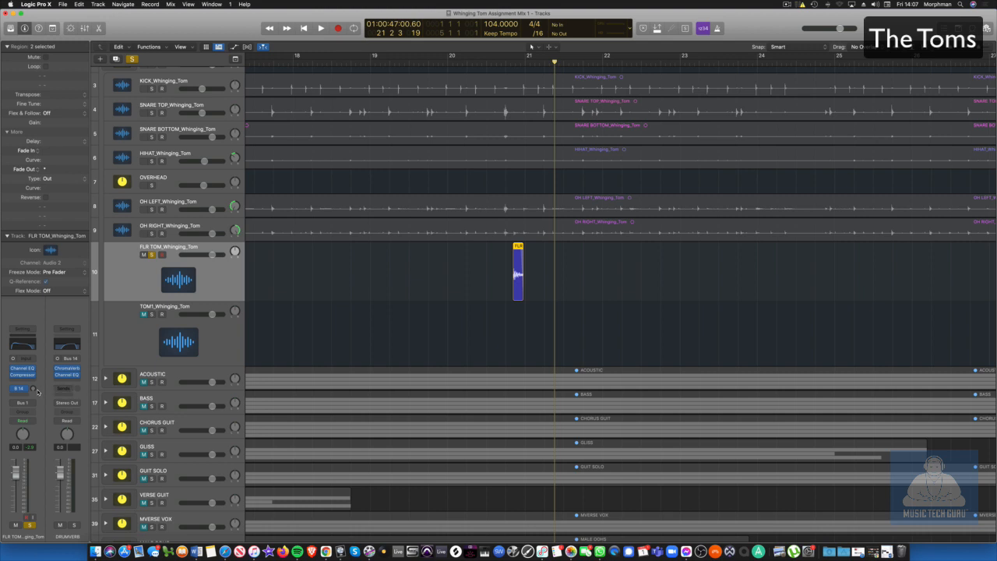
pyautogui.press('space')
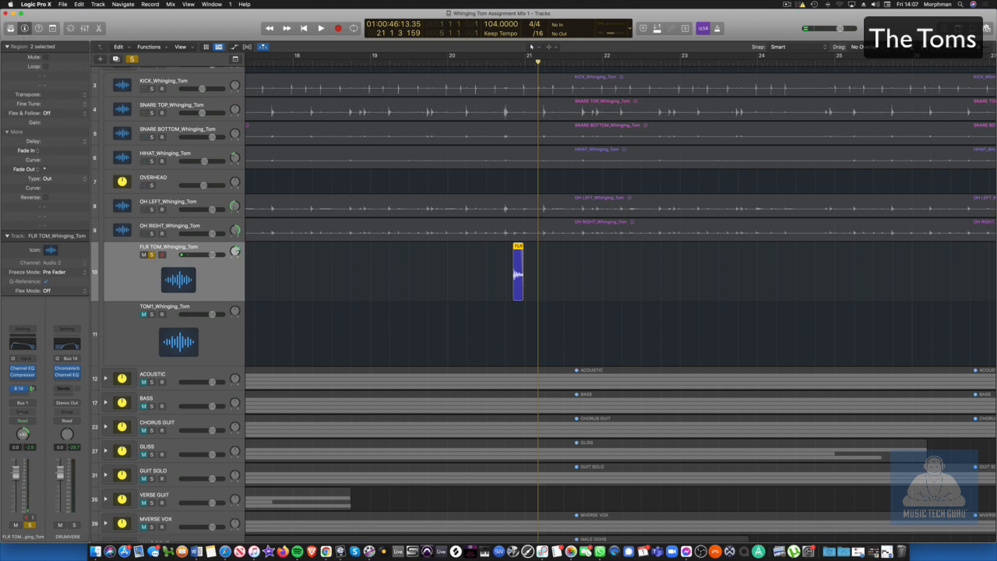
pyautogui.press('space')
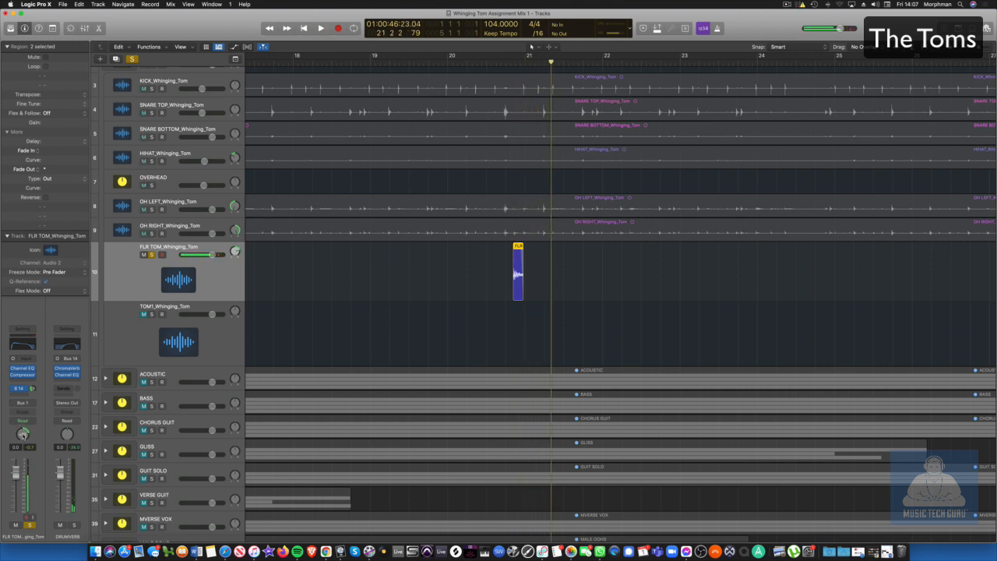
pyautogui.press('space')
pyautogui.press('space')
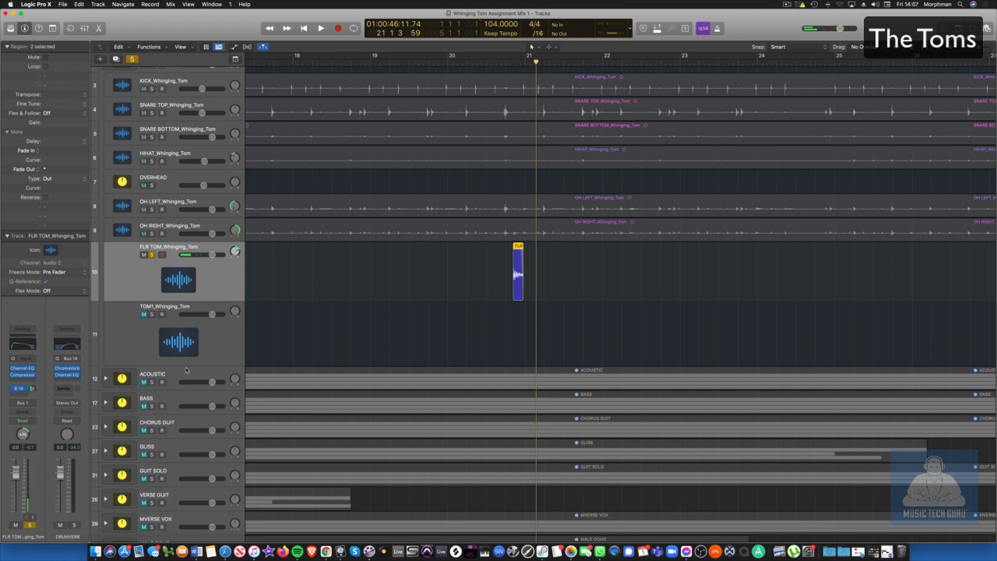
# Solo TOM1 with its regions in view and play it in a cycle from about bar 34 to bar 41.
pyautogui.click(171, 309)
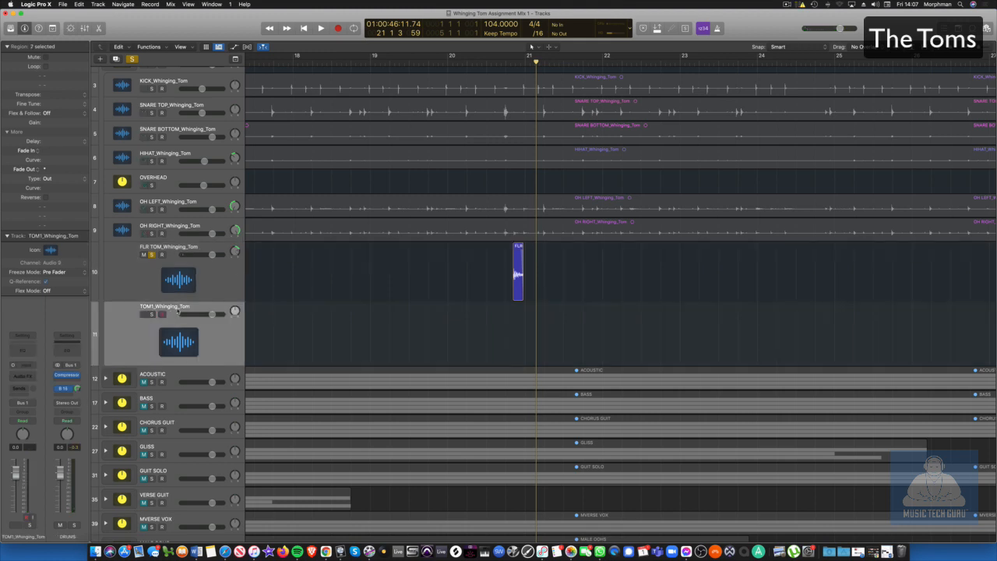
pyautogui.press('z')
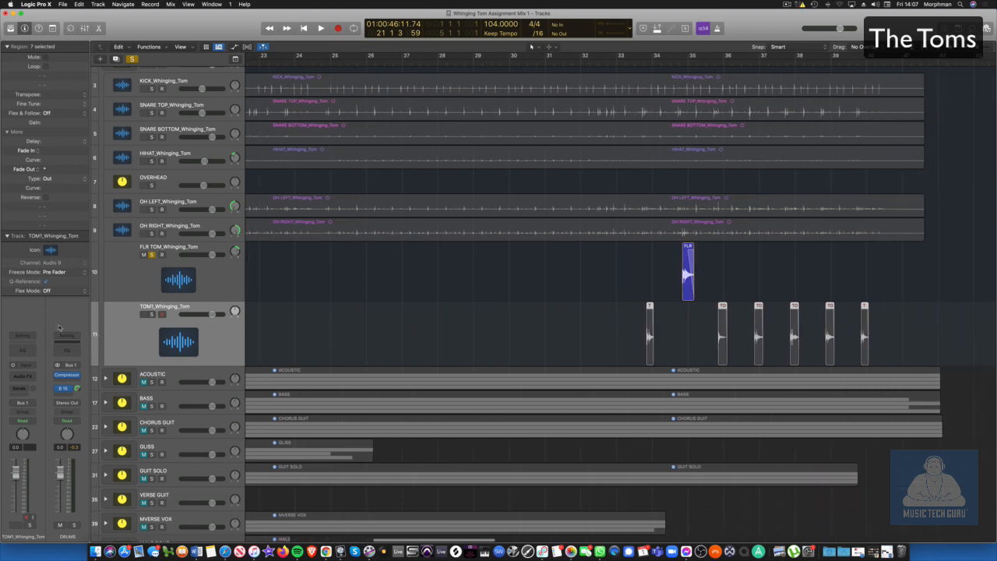
pyautogui.click(152, 314)
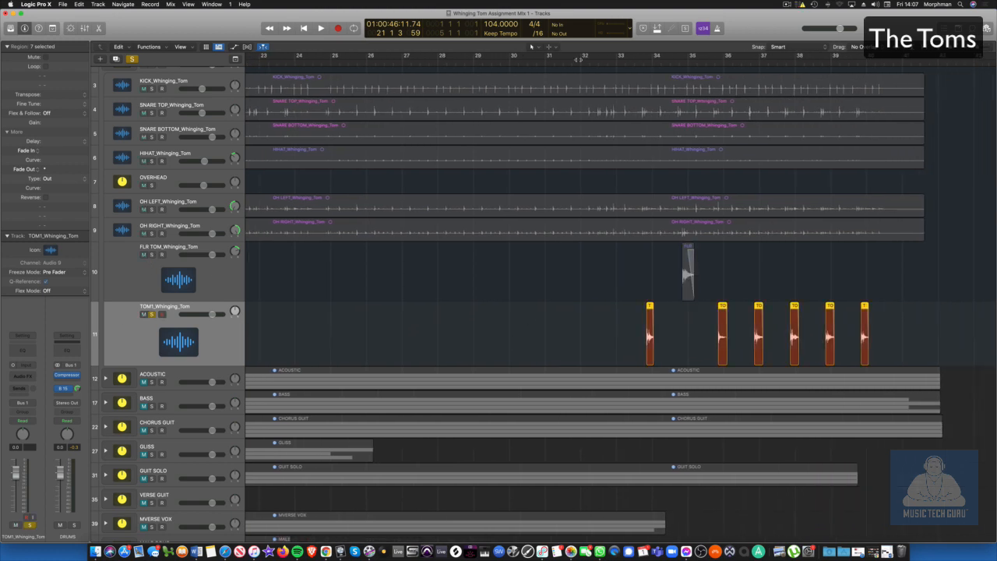
pyautogui.moveTo(654, 61); pyautogui.dragTo(919, 56)
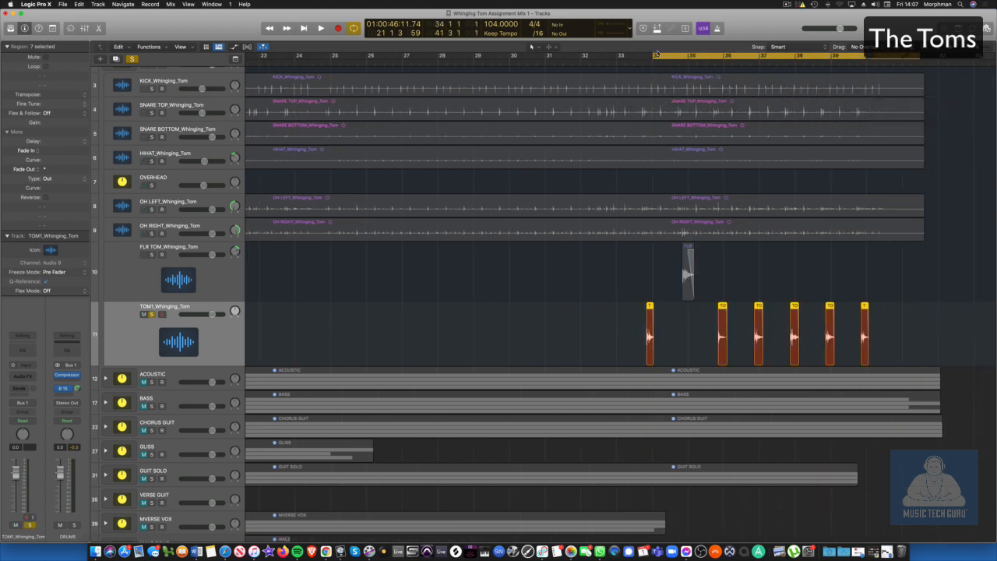
pyautogui.press('space')
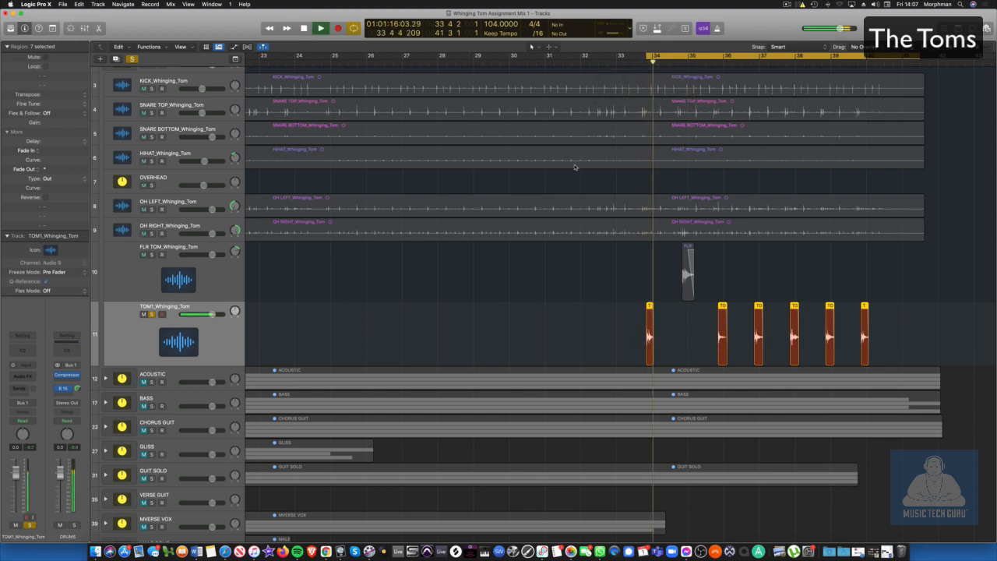
# Insert a mono Pitch Shifter on TOM1 with -7 semitones, 100% mix and Drums timing, and audition the lowered tom.
pyautogui.click(28, 380)
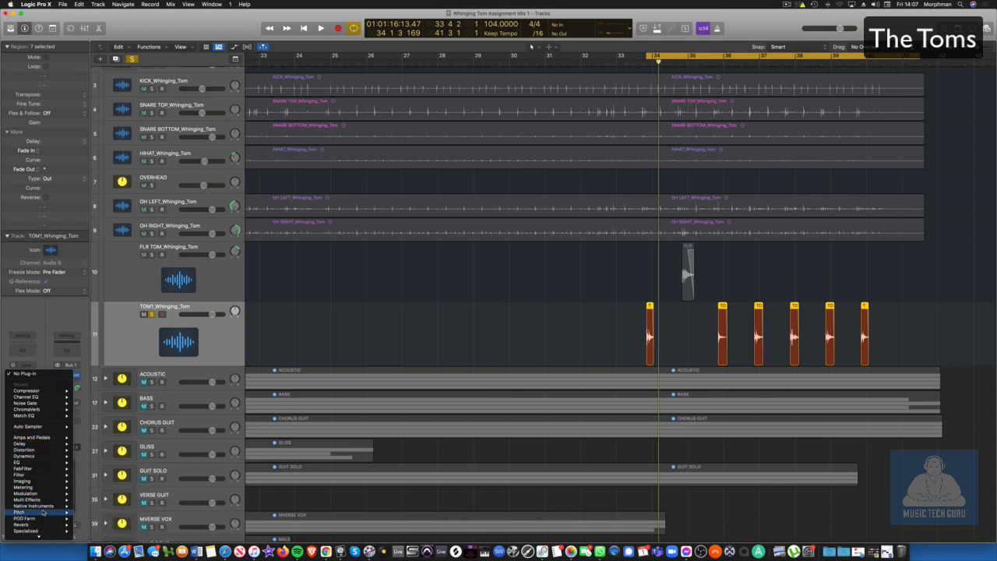
pyautogui.moveTo(43, 512)
pyautogui.moveTo(88, 519)
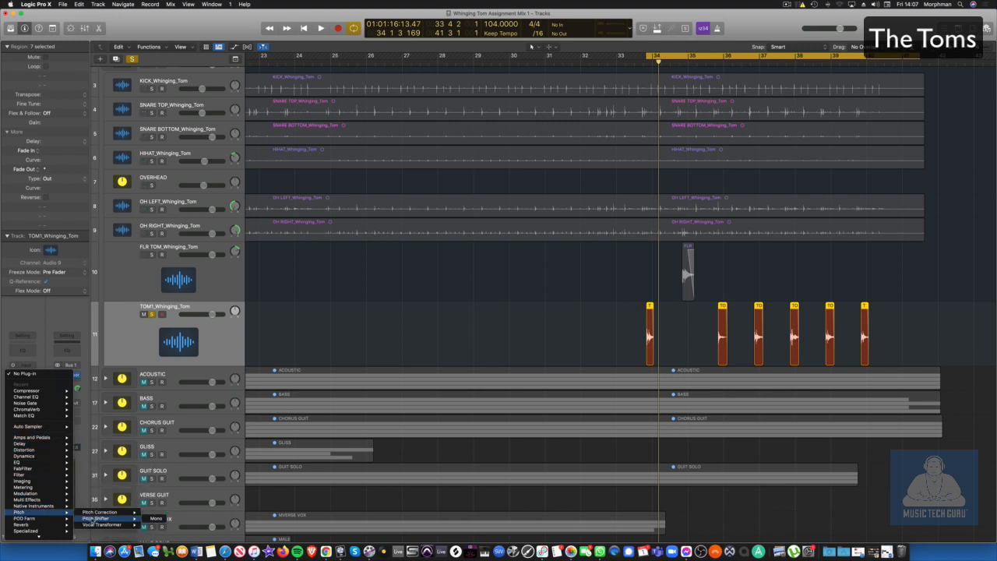
pyautogui.click(156, 519)
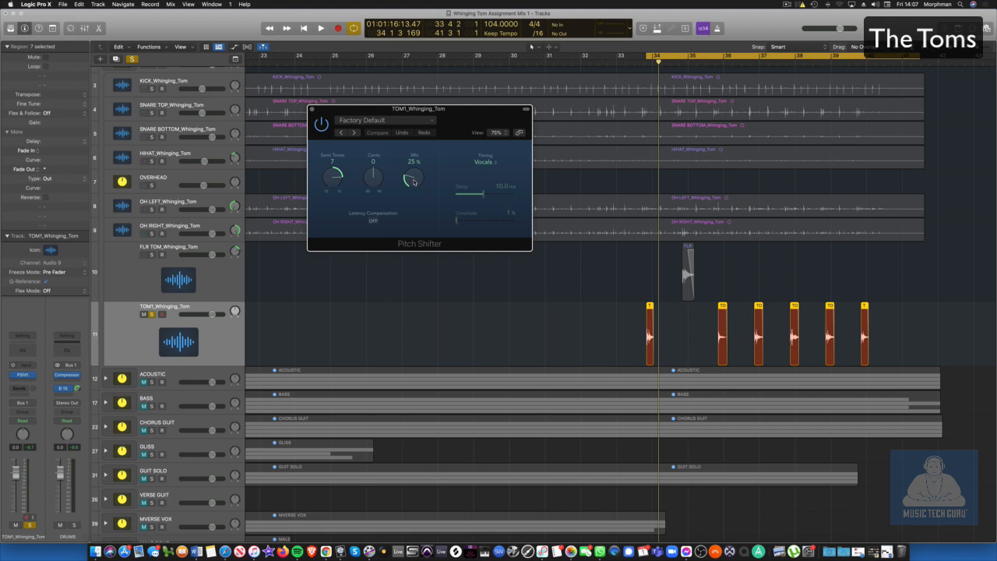
pyautogui.click(489, 163)
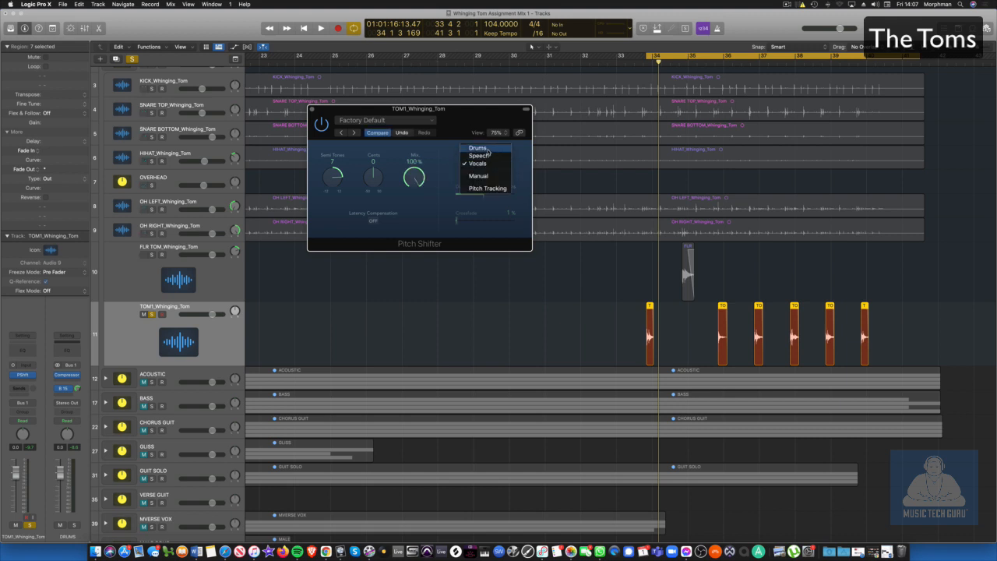
pyautogui.click(488, 154)
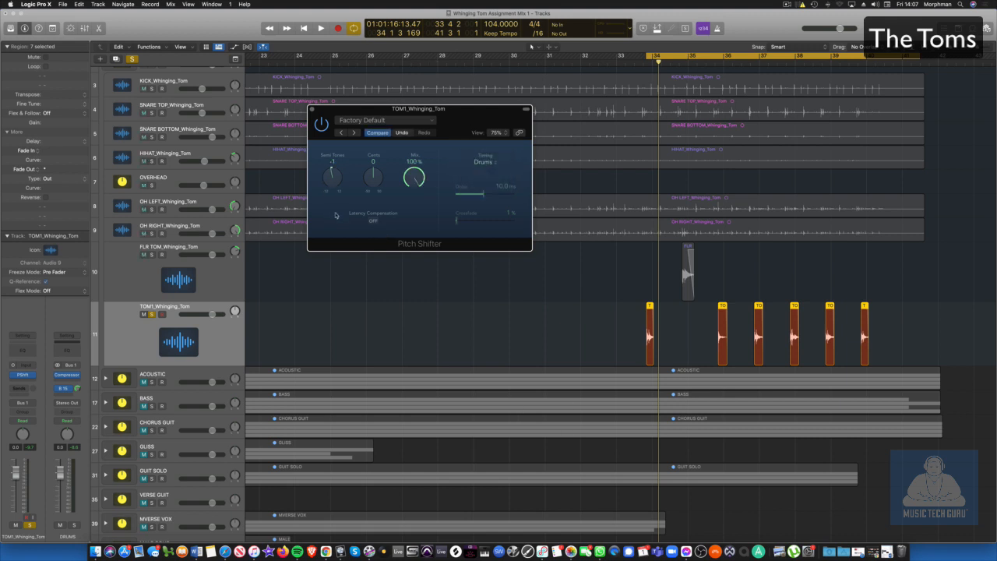
pyautogui.press('space')
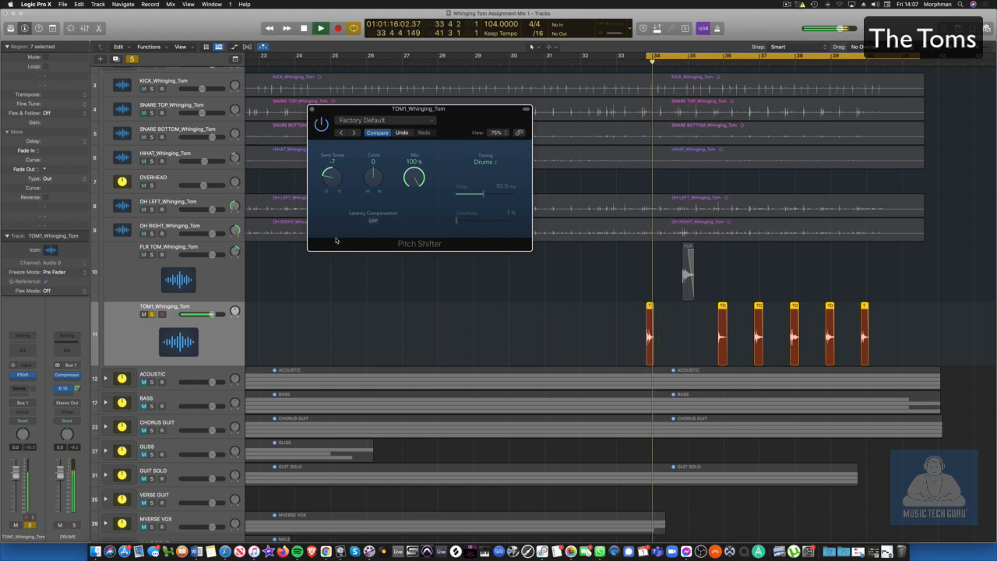
pyautogui.press('space')
pyautogui.press('space')
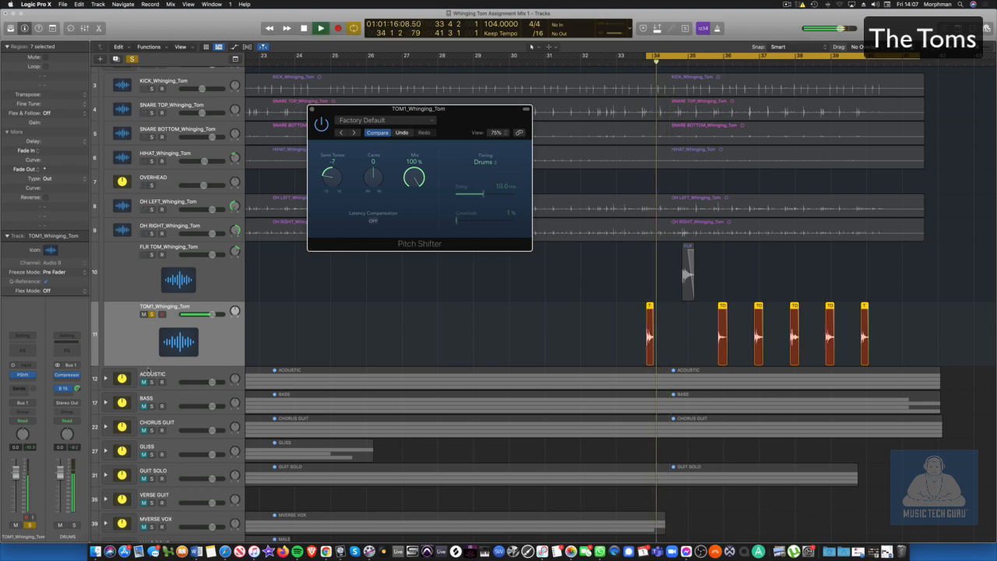
pyautogui.press('space')
# Add a Channel EQ to TOM1 with a 61 Hz low cut, +6.3 dB at 112 Hz and a high cut around 3720 Hz.
pyautogui.click(23, 351)
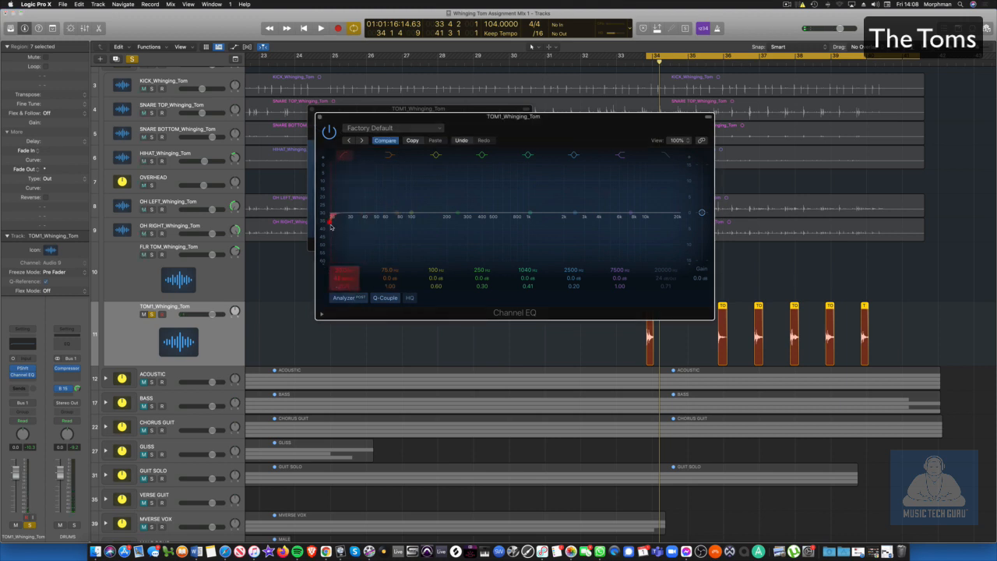
pyautogui.moveTo(331, 226); pyautogui.dragTo(416, 192)
pyautogui.press('space')
pyautogui.press('space')
pyautogui.press('space')
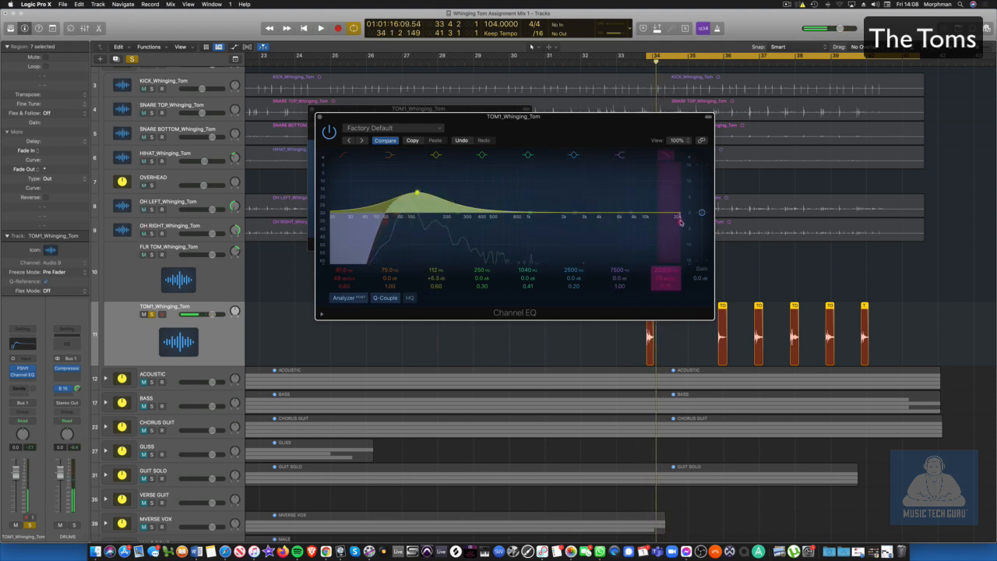
pyautogui.moveTo(681, 222); pyautogui.dragTo(580, 226)
pyautogui.press('space')
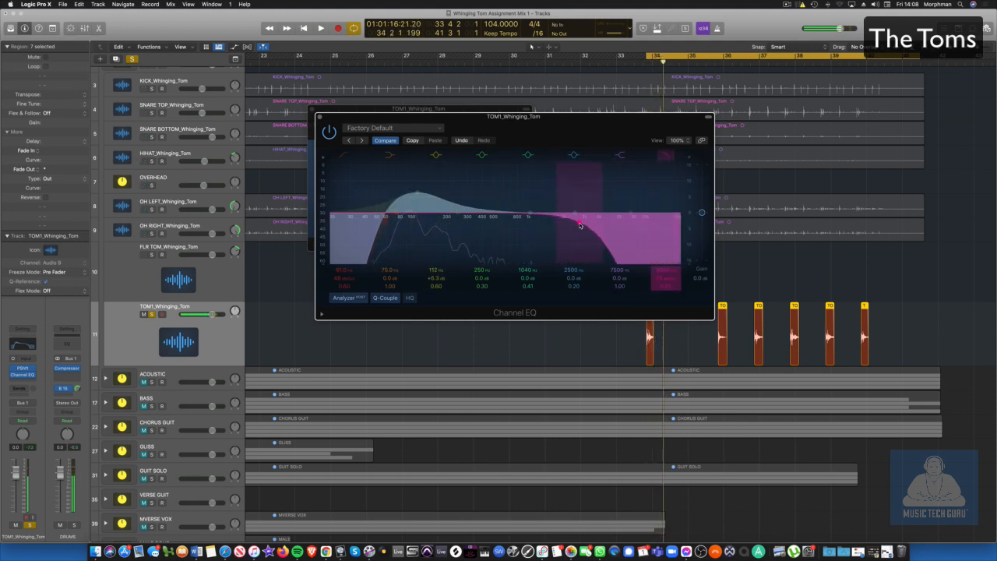
pyautogui.click(23, 388)
pyautogui.click(11, 393)
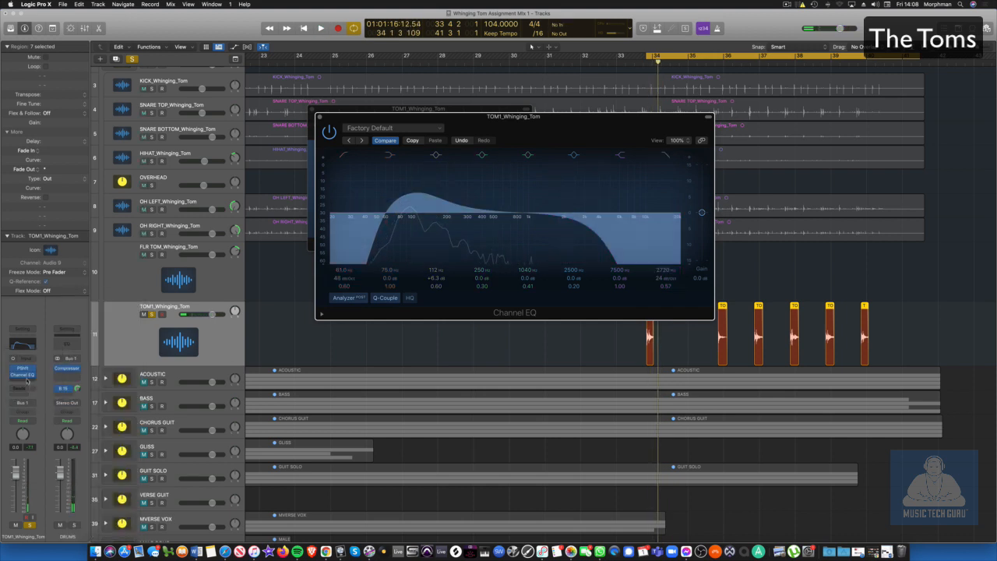
# Insert a mono Studio FET Compressor on TOM1, lower its threshold, set the release to about 390 ms and enable the limiter.
pyautogui.click(27, 380)
pyautogui.click(87, 408)
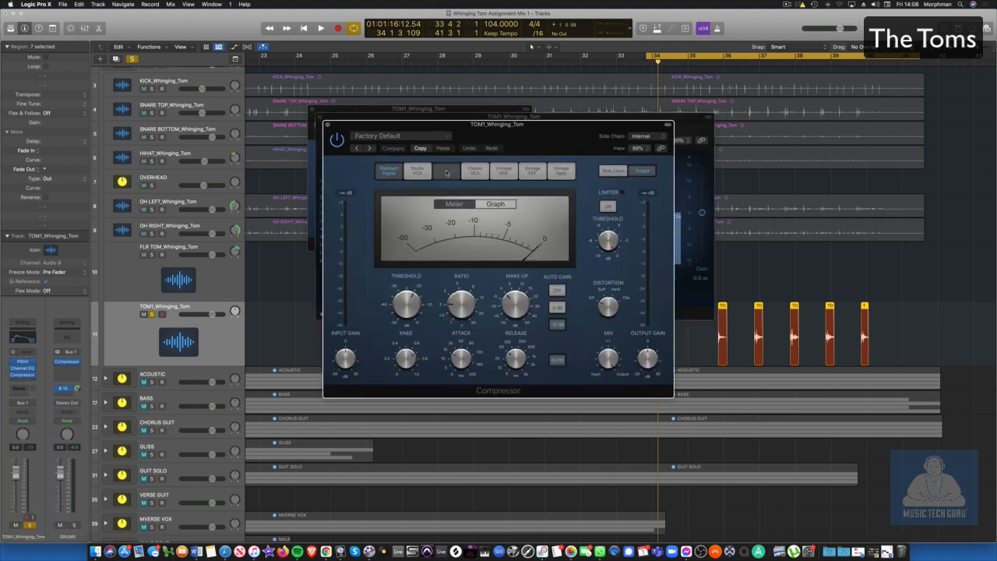
pyautogui.click(447, 172)
pyautogui.press('space')
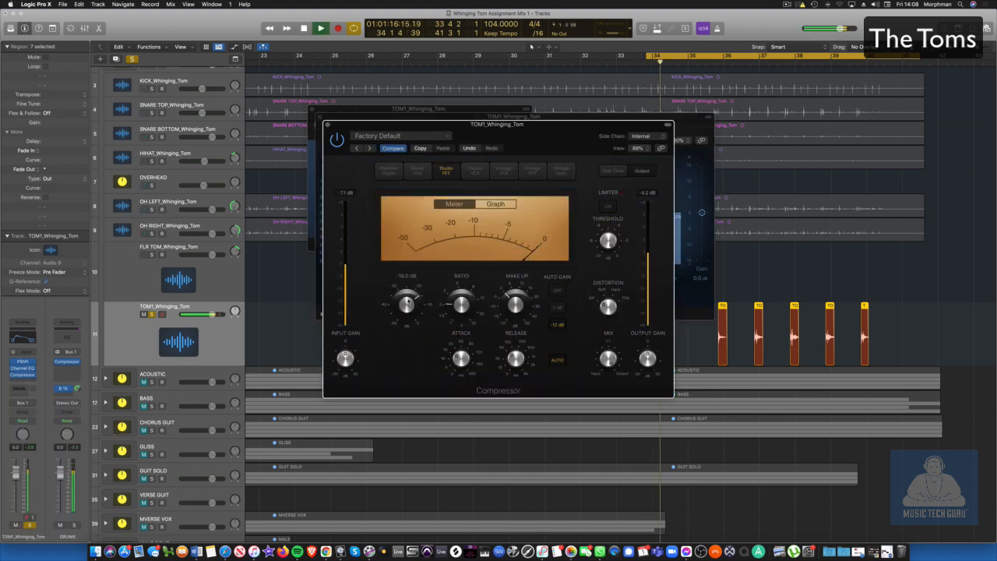
pyautogui.moveTo(516, 355); pyautogui.dragTo(517, 344)
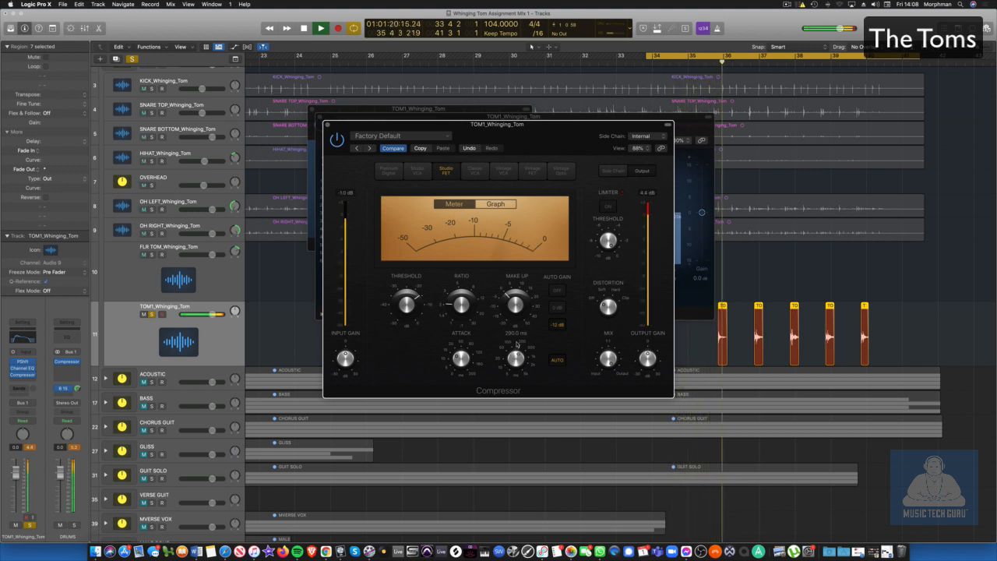
pyautogui.click(607, 206)
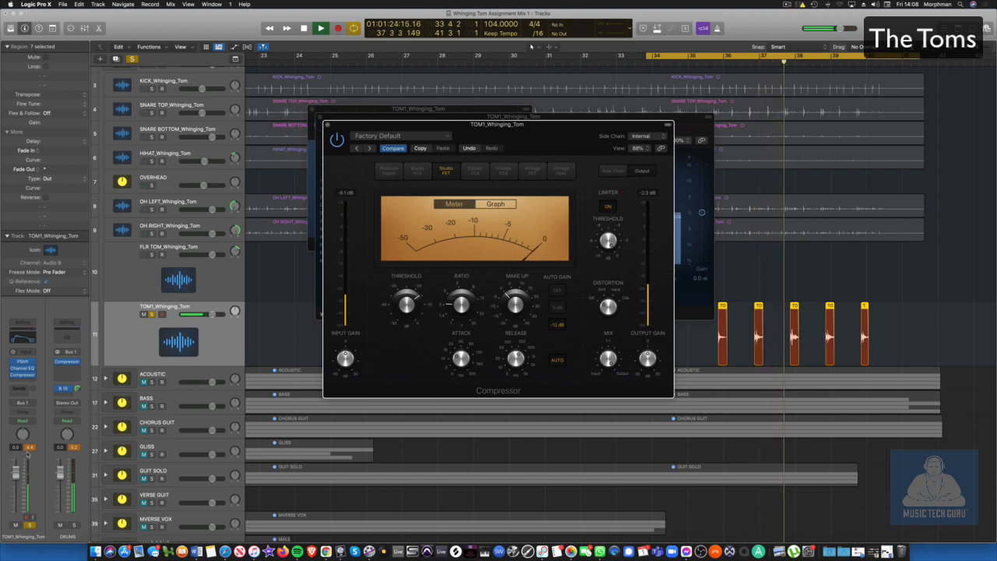
# Lower TOM1's channel level to -3.7 dB and pan it slightly to the left during playback.
pyautogui.moveTo(15, 472); pyautogui.dragTo(16, 482)
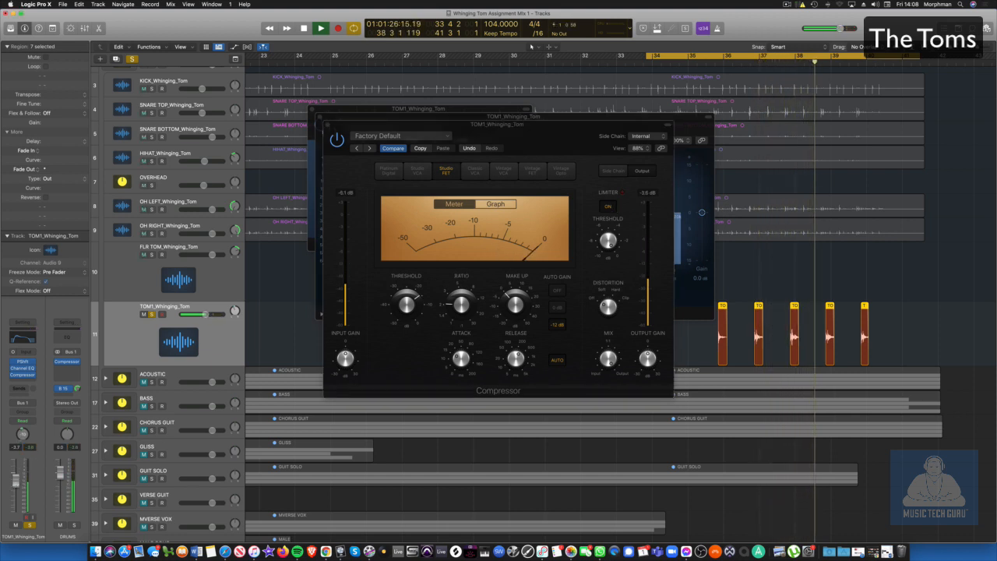
pyautogui.moveTo(22, 434); pyautogui.dragTo(21, 448)
pyautogui.press('space')
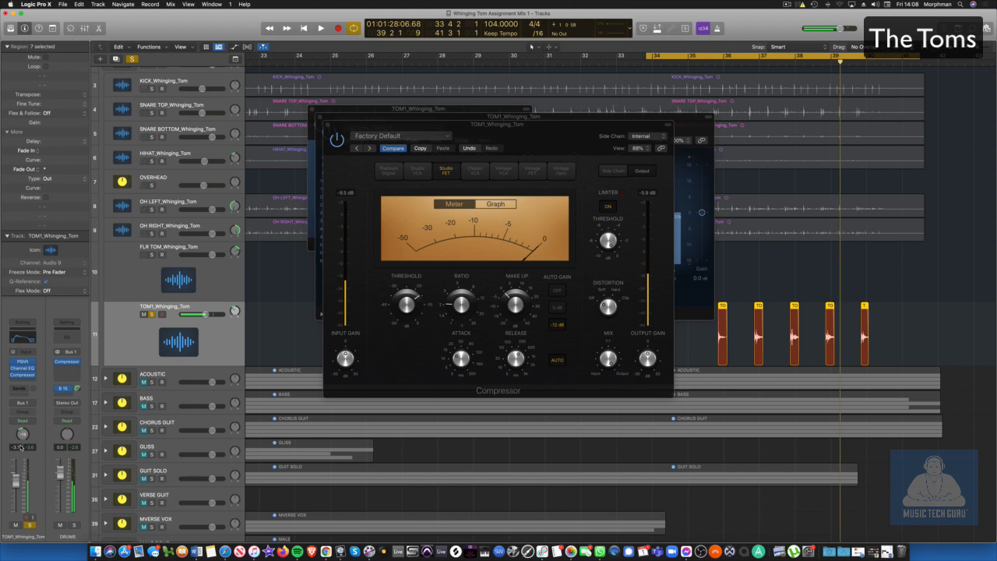
# Send TOM1 to the drum reverb on Bus 14 and audition the tom with the reverb.
pyautogui.click(22, 389)
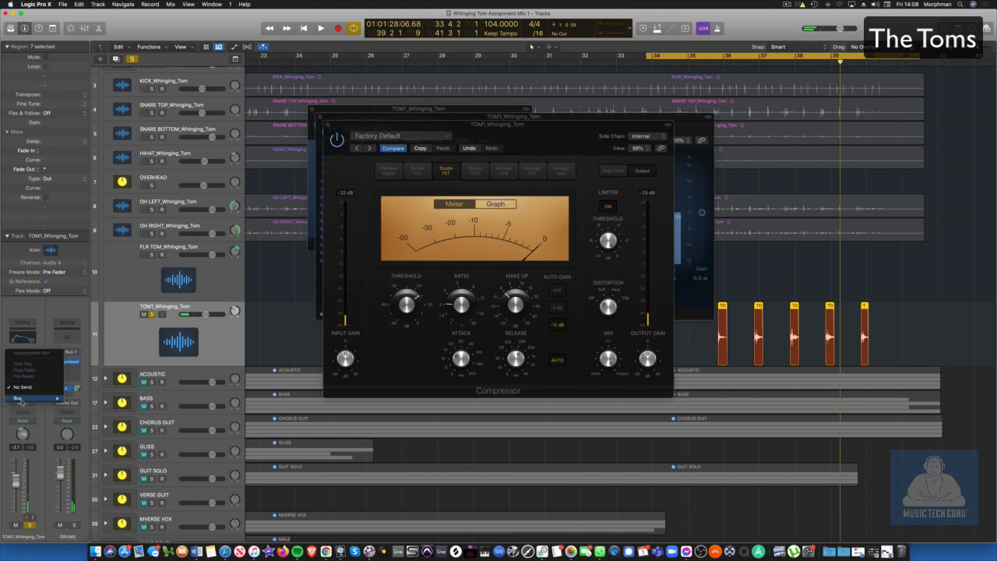
pyautogui.moveTo(59, 395)
pyautogui.click(97, 376)
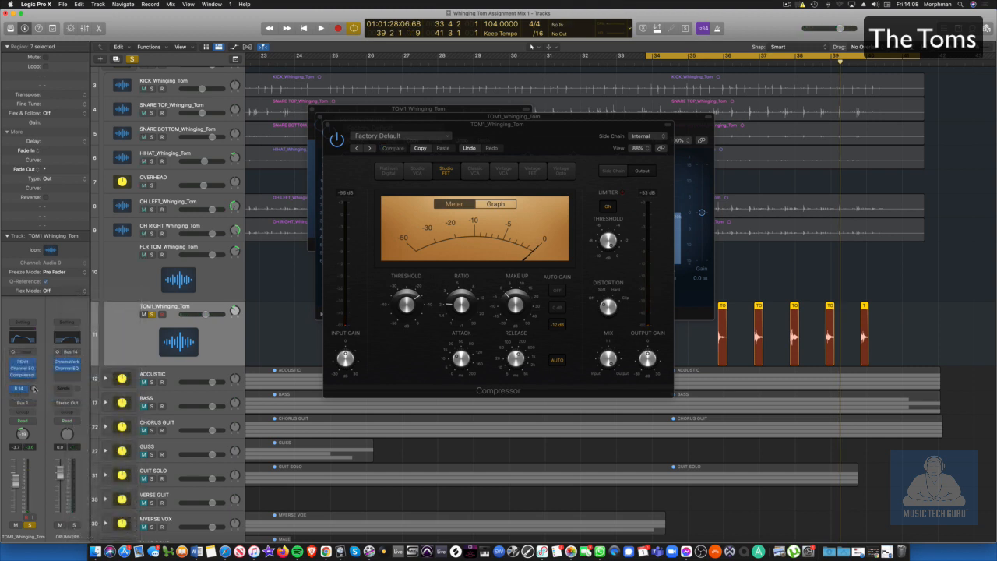
pyautogui.press('space')
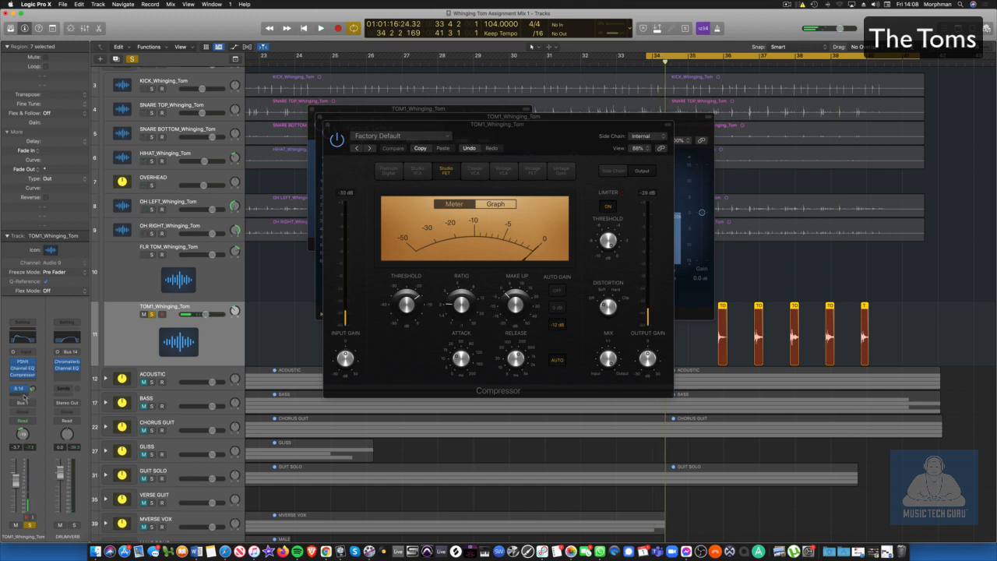
pyautogui.click(24, 398)
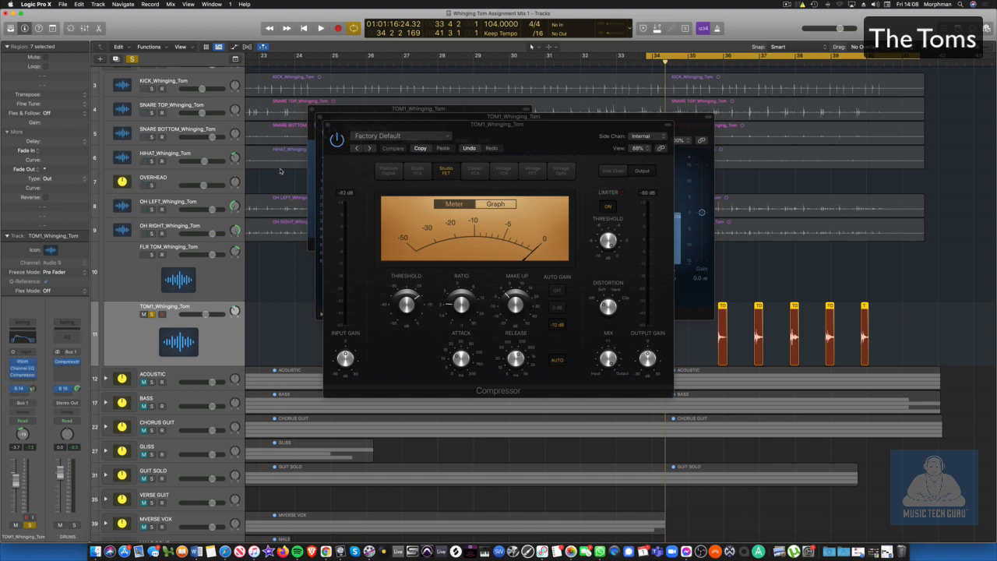
# Close TOM1's plug-in windows and add a second send to Bus 16, naming the new aux DIST.
pyautogui.click(328, 125)
pyautogui.click(321, 117)
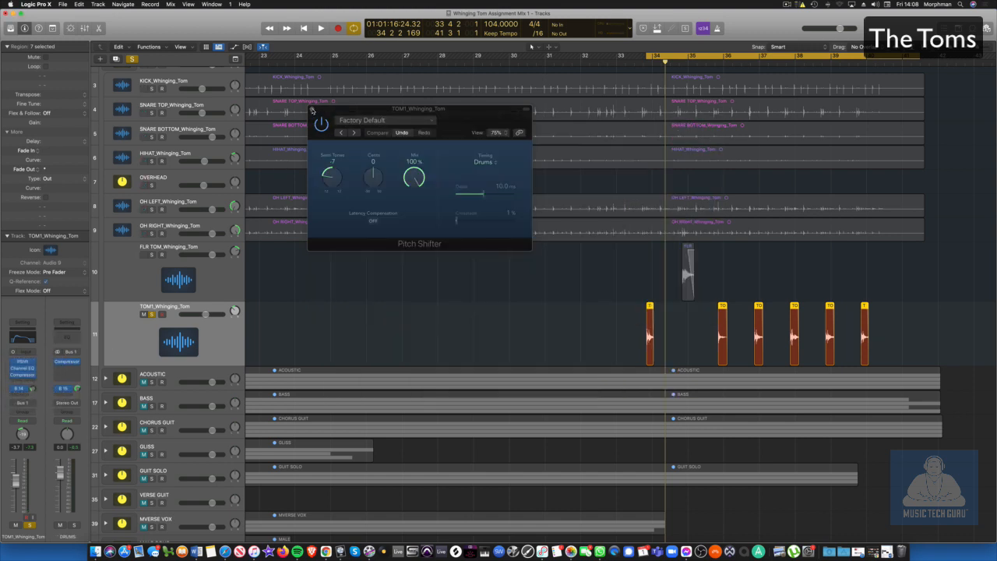
pyautogui.click(312, 109)
pyautogui.click(20, 395)
pyautogui.moveTo(23, 404)
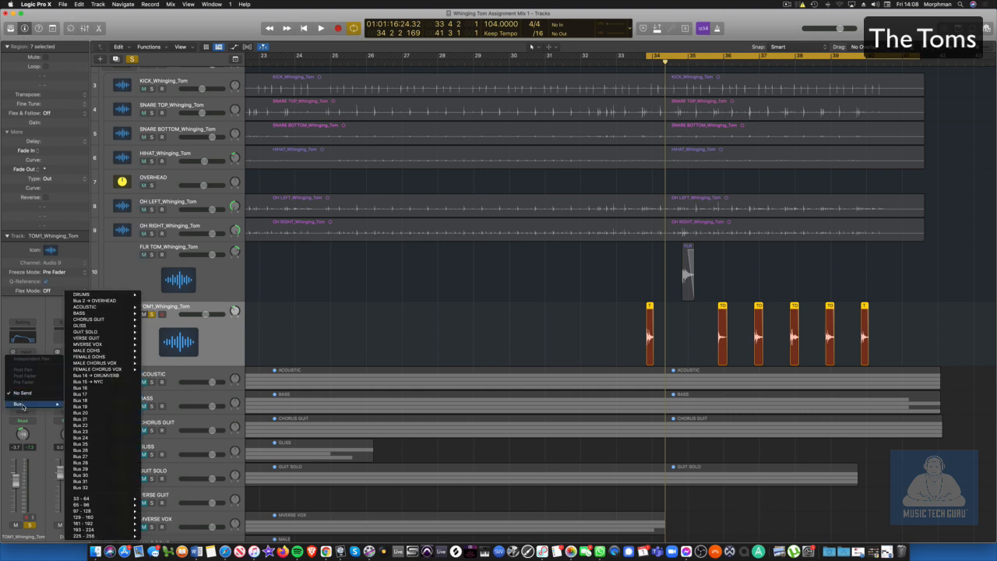
pyautogui.click(104, 388)
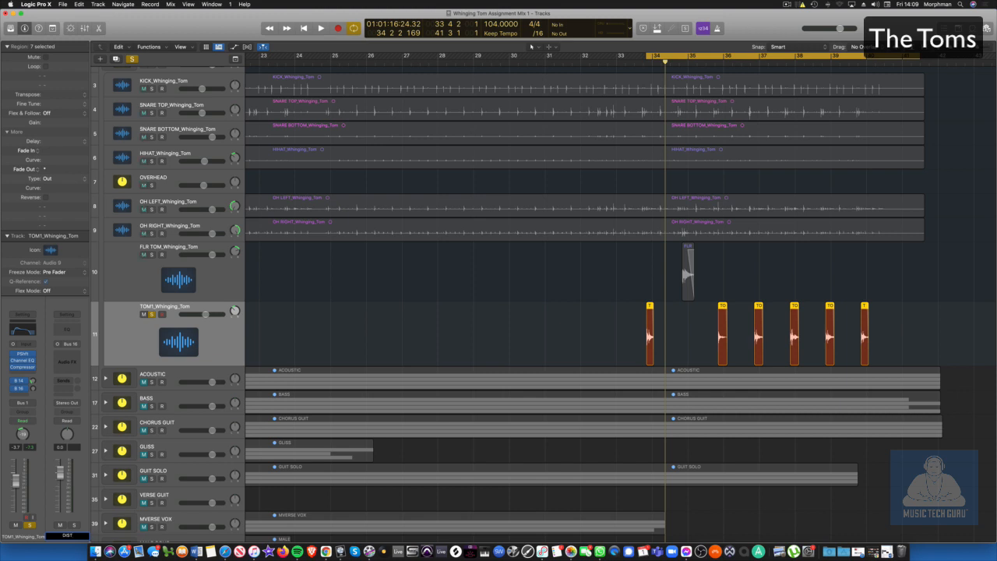
# Insert a mono Distortion II on the DIST aux and raise its pre gain during playback.
pyautogui.click(75, 360)
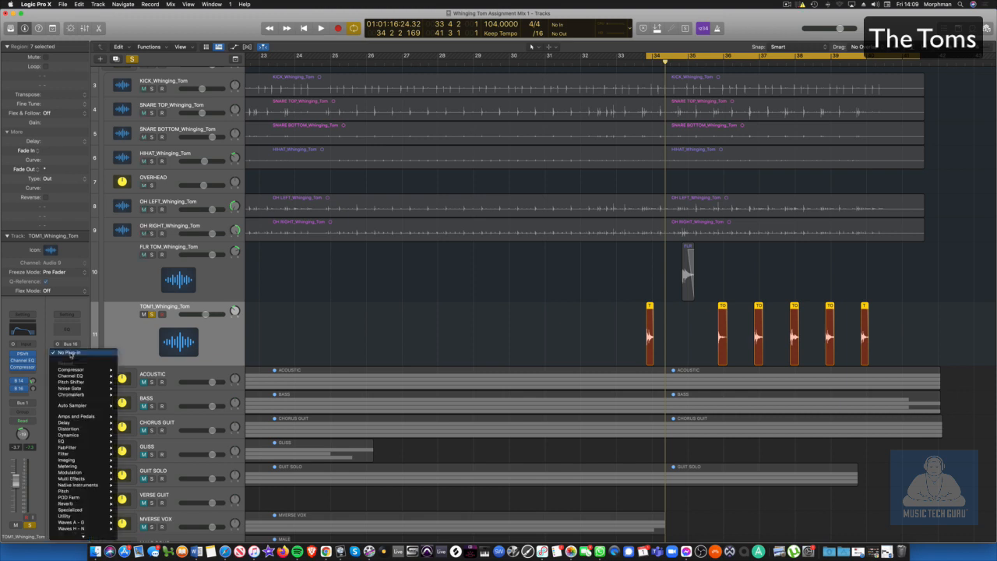
pyautogui.moveTo(75, 429)
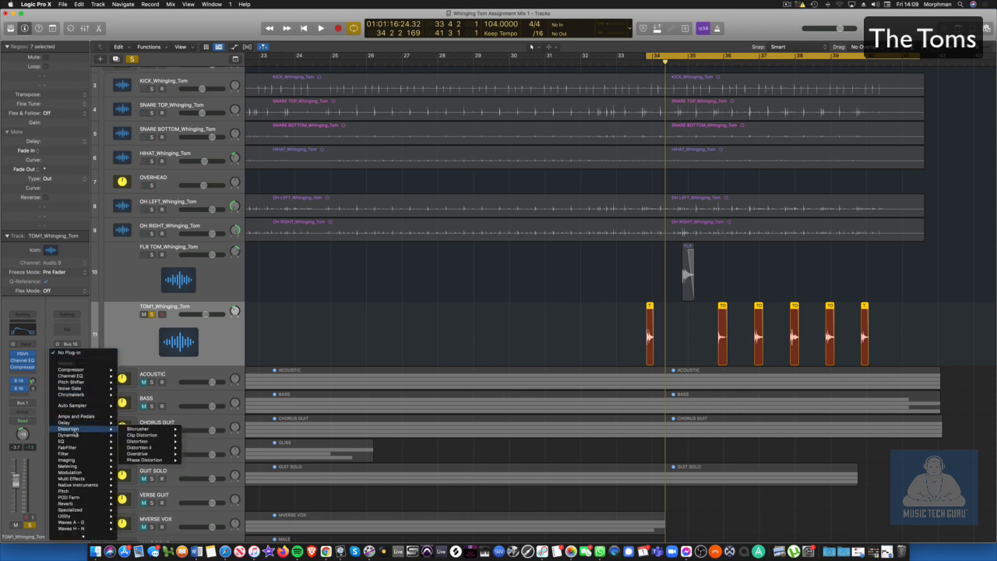
pyautogui.moveTo(146, 437)
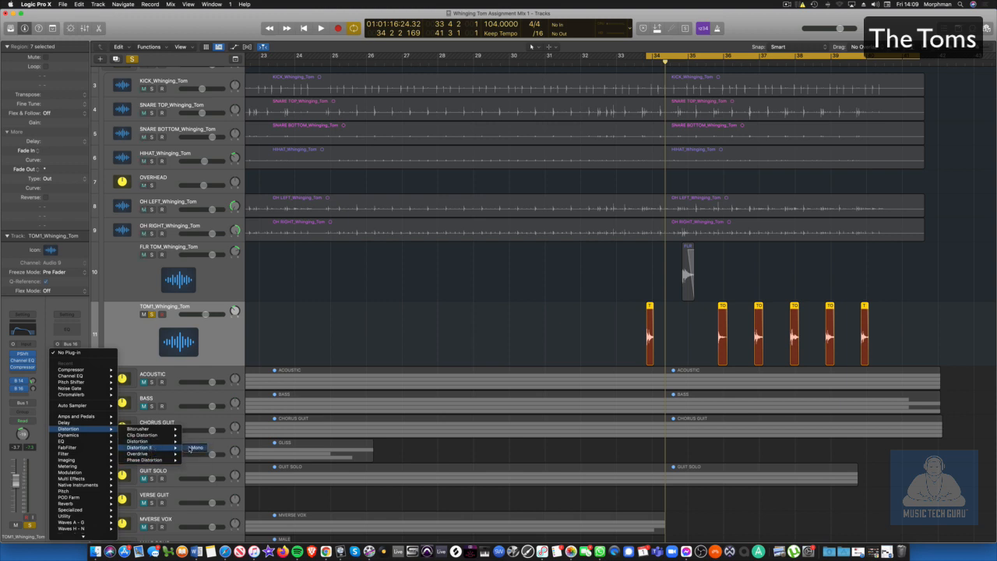
pyautogui.click(196, 448)
pyautogui.press('space')
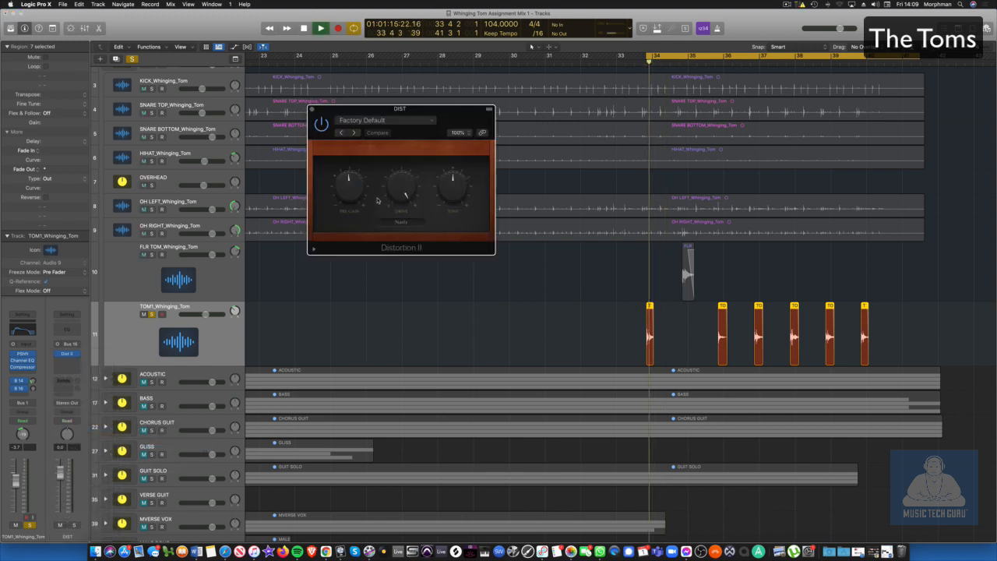
pyautogui.moveTo(348, 187); pyautogui.dragTo(349, 173)
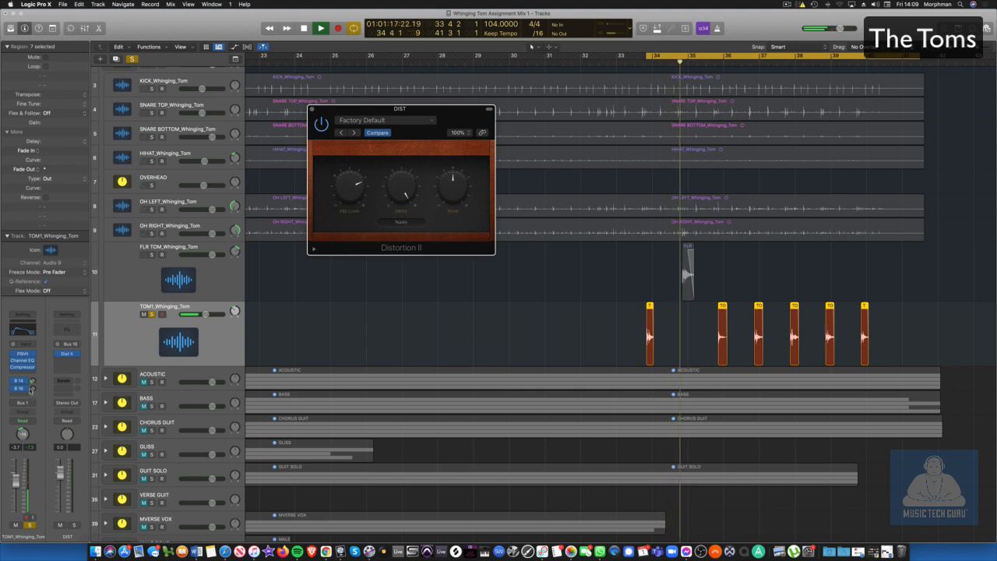
# Raise TOM1's Bus 16 send to about +0.3 dB and audition the distorted tom.
pyautogui.moveTo(33, 389); pyautogui.dragTo(32, 335)
pyautogui.press('space')
pyautogui.press('space')
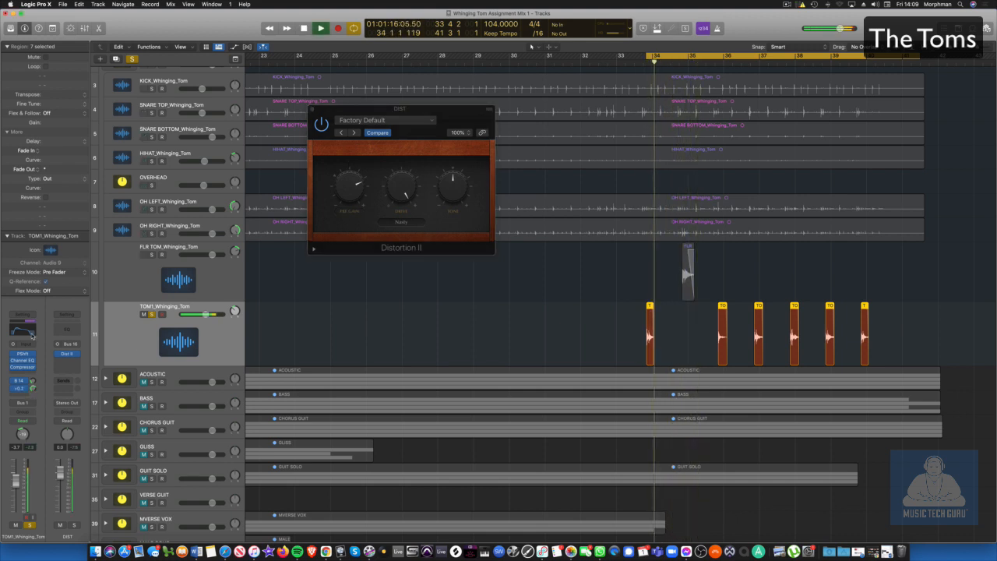
# Pan the DIST aux slightly left to match TOM1 and lower its level to -10.4 dB while replaying the tom.
pyautogui.press('space')
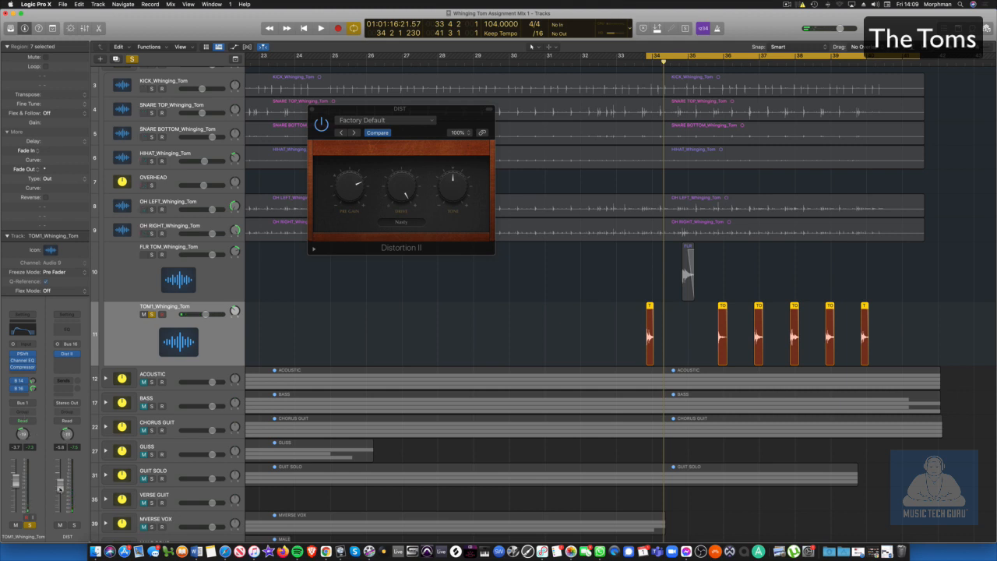
pyautogui.press('space')
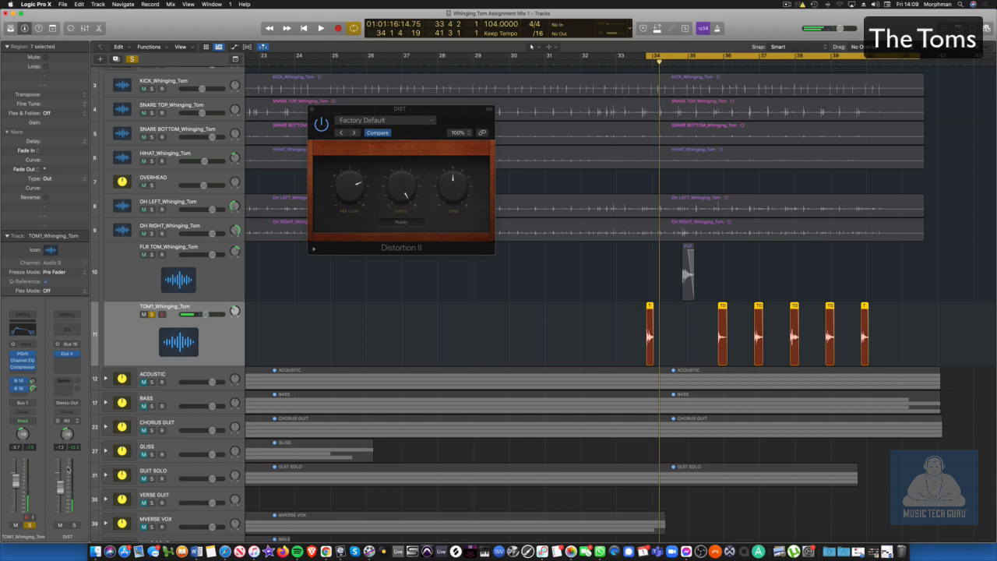
pyautogui.press('space')
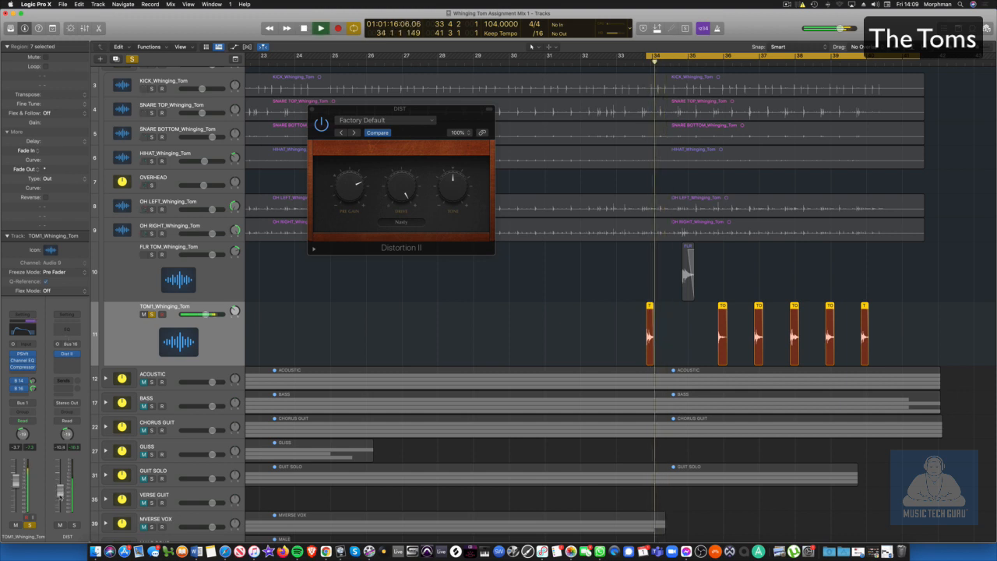
pyautogui.press('space')
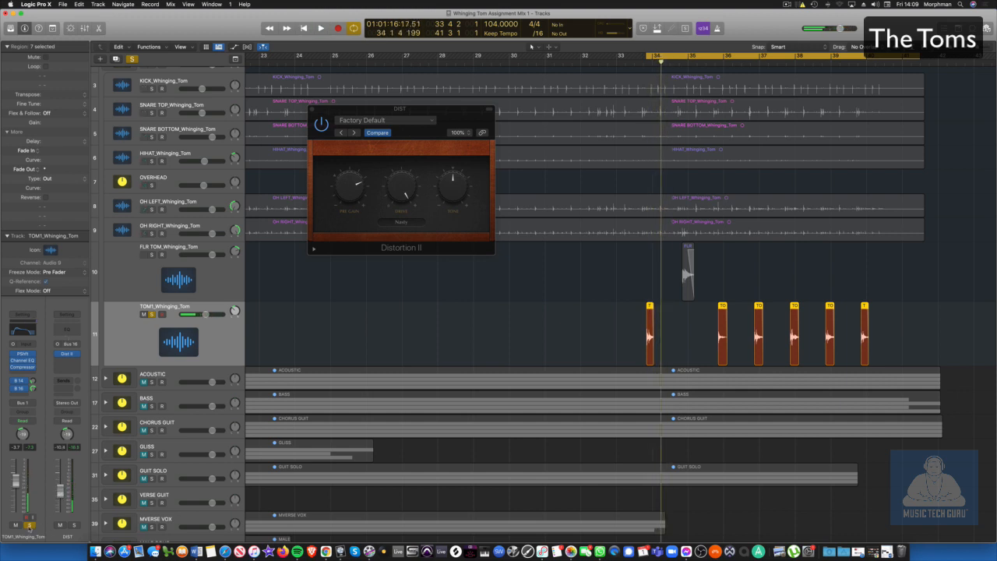
# Unsolo TOM1, close the Distortion II window and play the tom section with the whole drum kit.
pyautogui.click(29, 527)
pyautogui.click(313, 109)
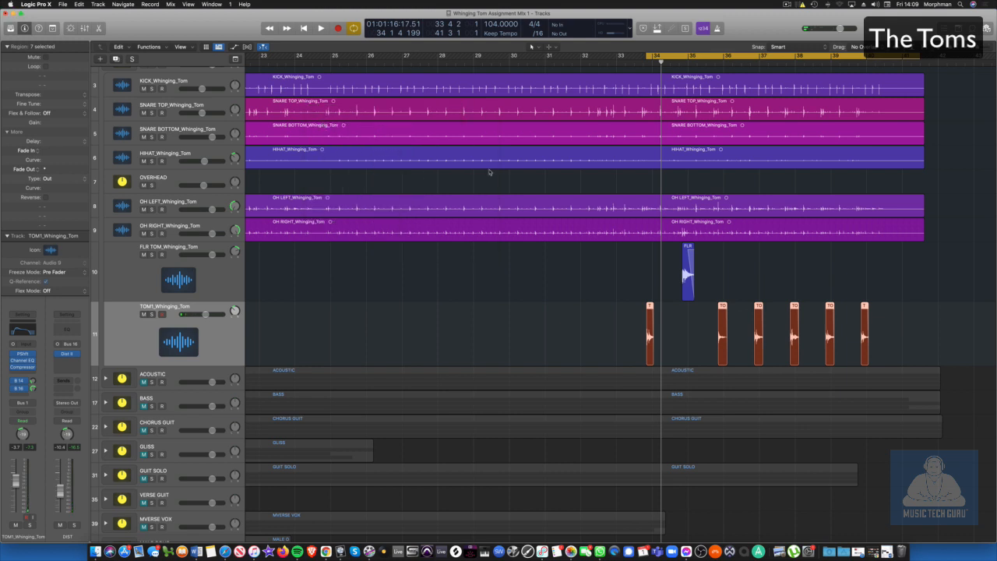
pyautogui.press('space')
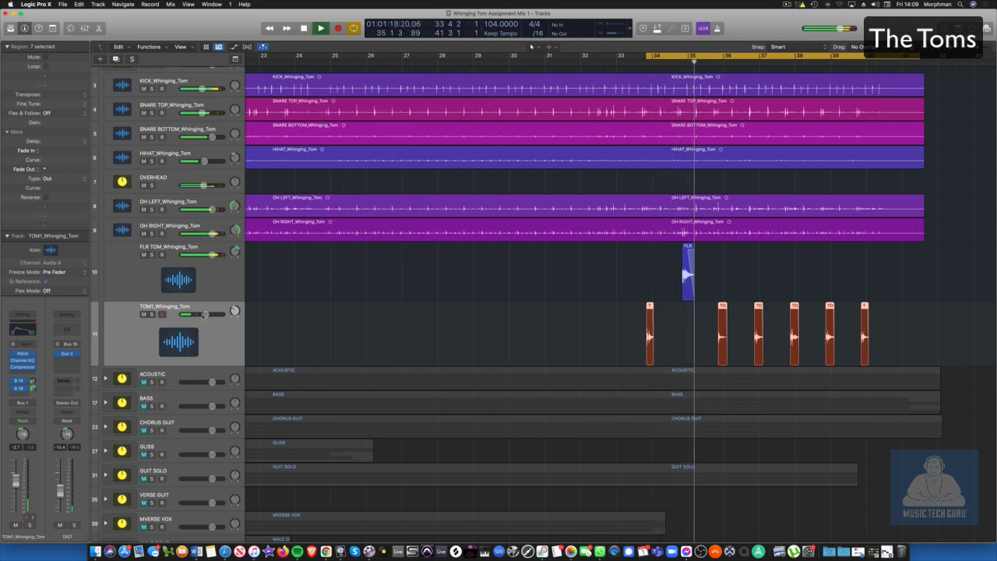
# Lower TOM1 to -8.4 dB and bring the floor tom down within the full drum mix, replaying to check the balance.
pyautogui.moveTo(205, 314); pyautogui.dragTo(198, 314)
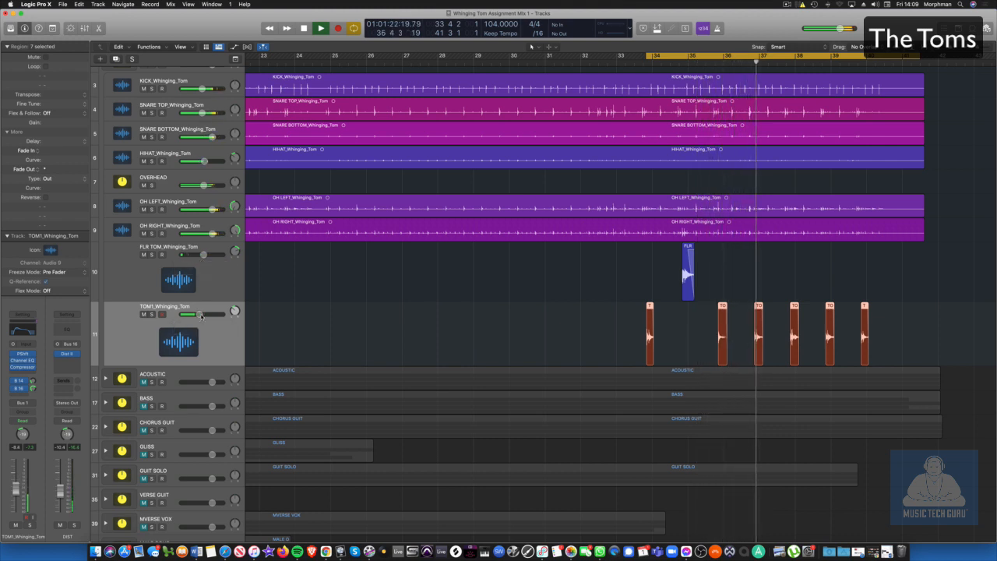
pyautogui.press('space')
pyautogui.press('space')
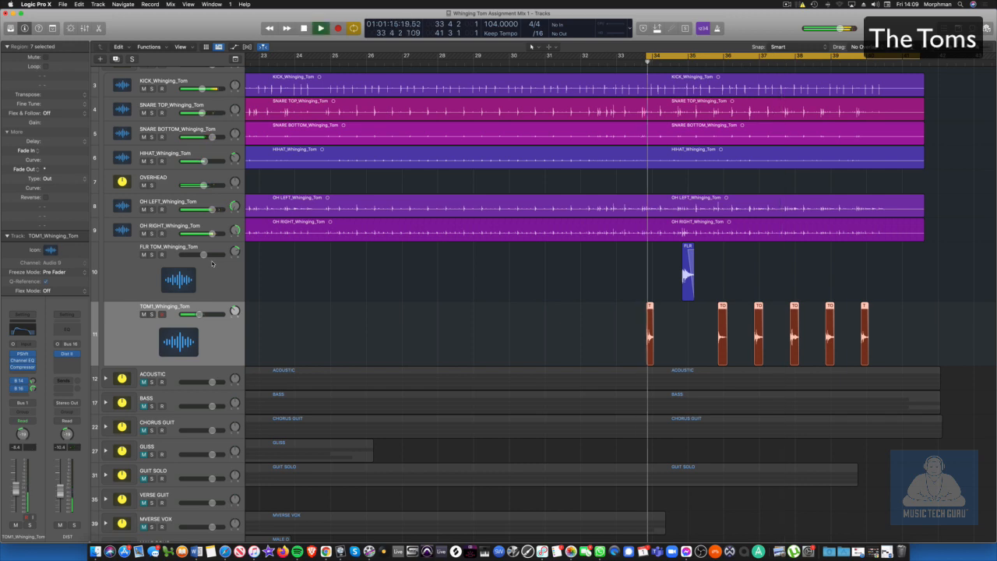
pyautogui.press('space')
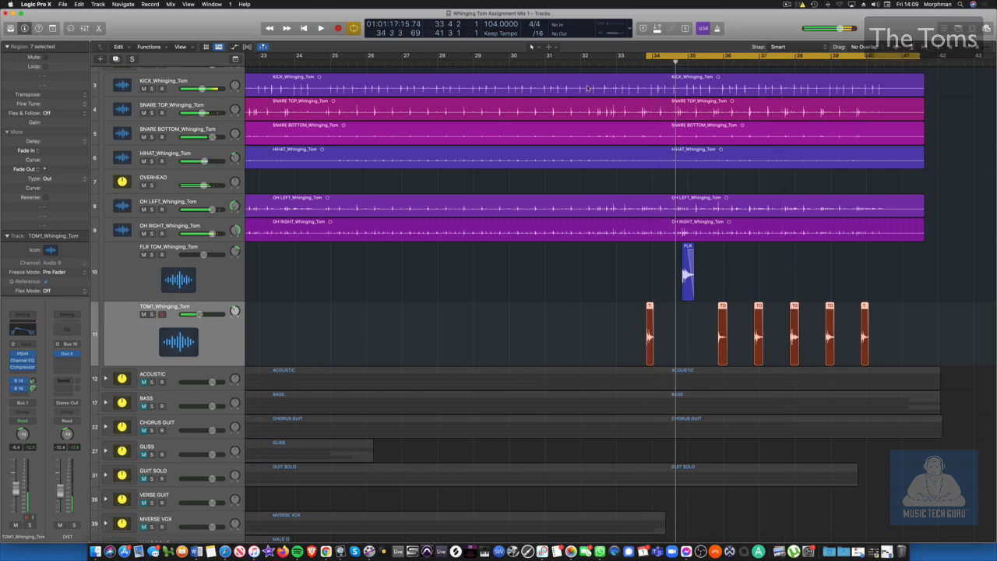
# Turn off the cycle, shrink the floor tom and TOM1 tracks to normal height and zoom out to an arrangement overview.
pyautogui.click(706, 55)
pyautogui.press('super+Left')
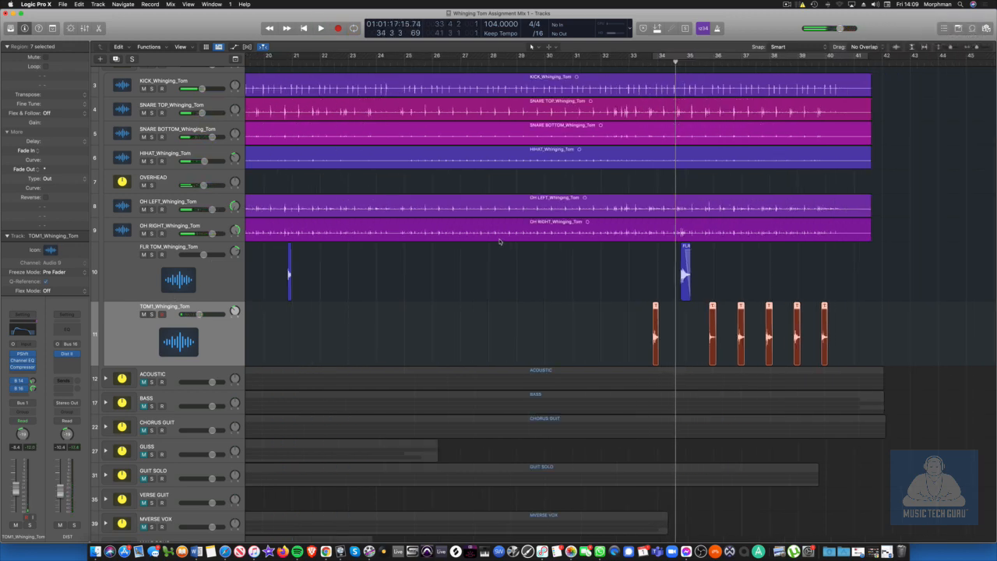
pyautogui.press('super+Up')
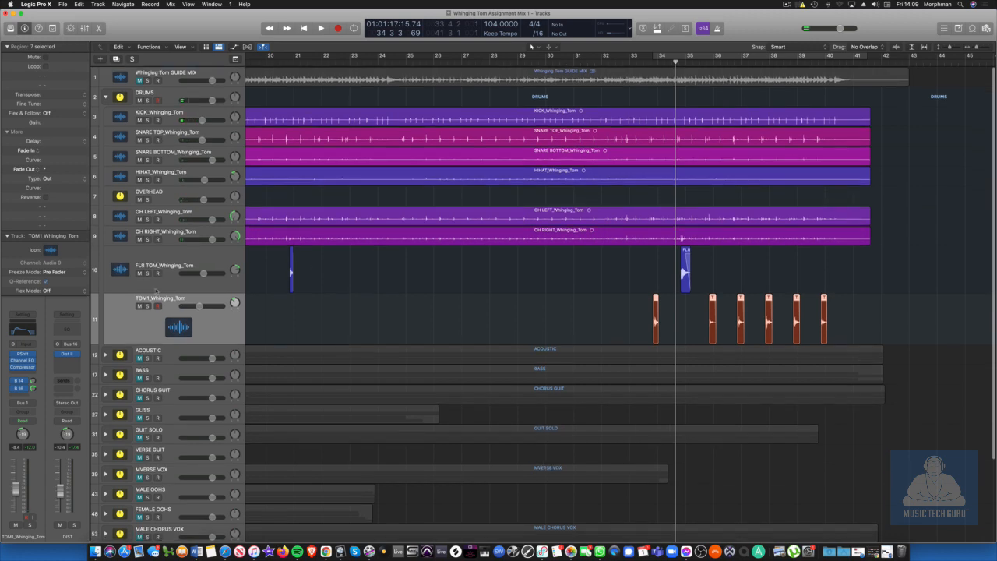
pyautogui.moveTo(93, 295); pyautogui.dragTo(95, 262)
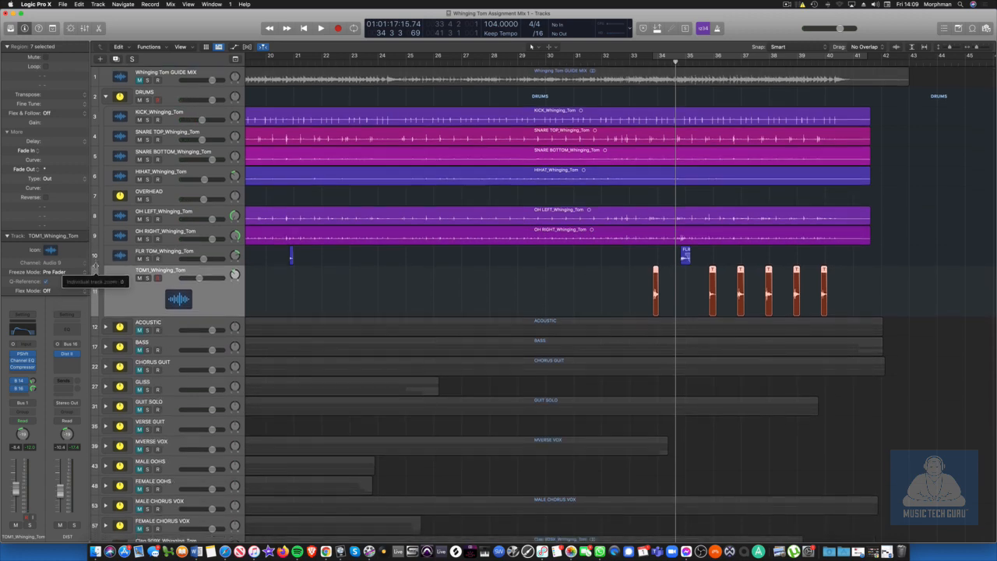
pyautogui.moveTo(94, 315); pyautogui.dragTo(93, 282)
pyautogui.hscroll(-8, 510, 158)
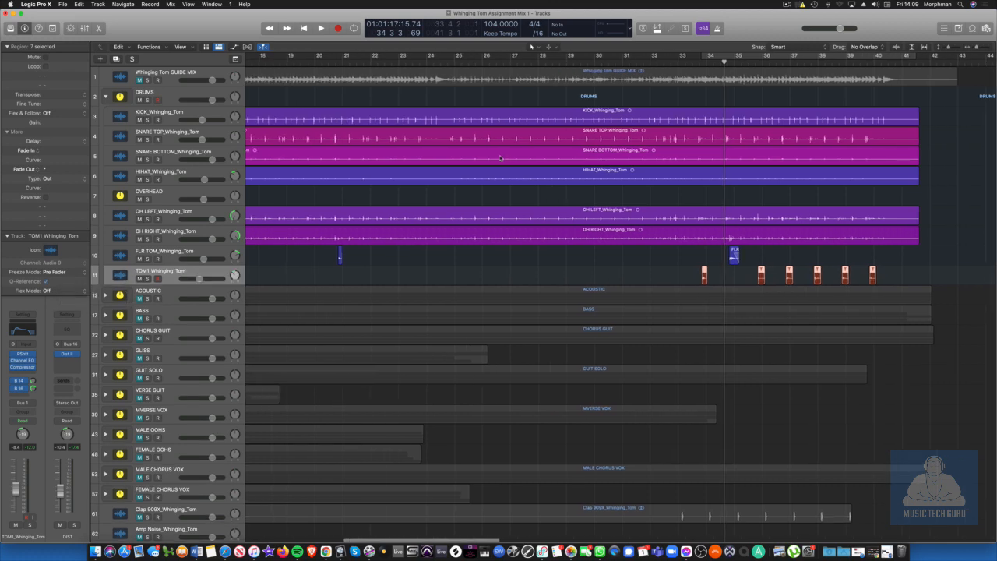
pyautogui.scroll(-5, 510, 158)
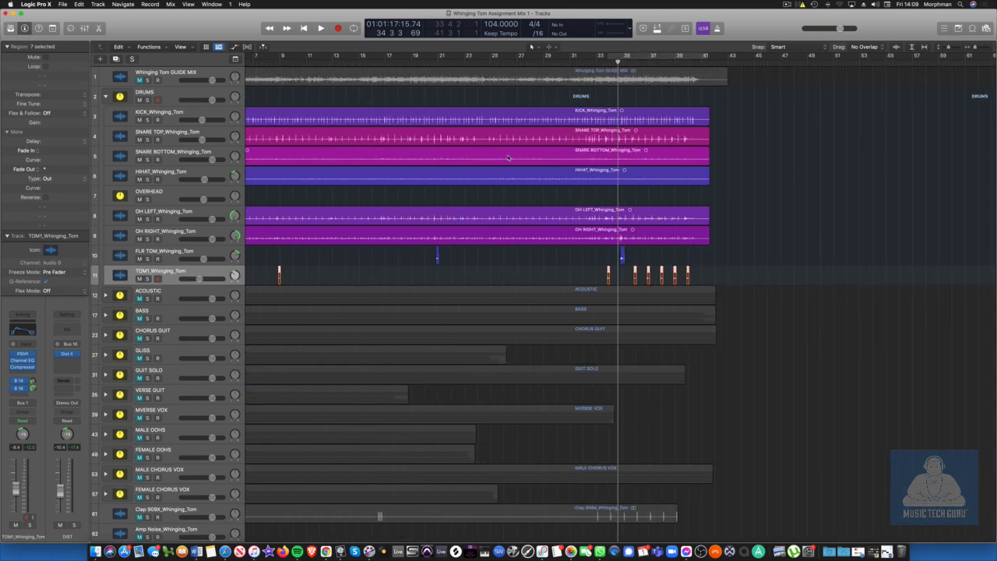